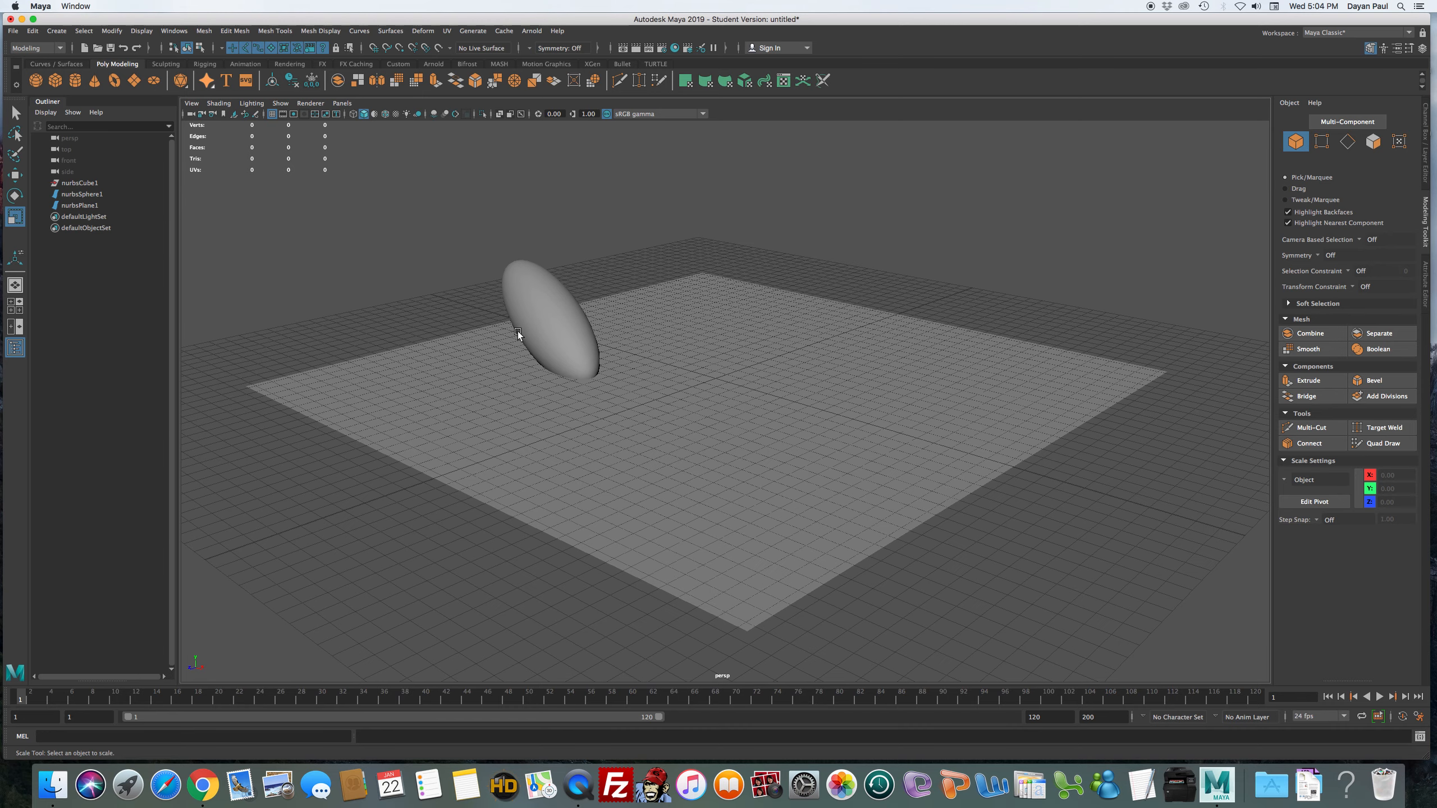
Adjust the stretched NURBS sphere's shape and tilt and position it vertically at about Y 1.55.
left_click(559, 333)
key("e")
left_click_drag(556, 317, 545, 276)
key("w")
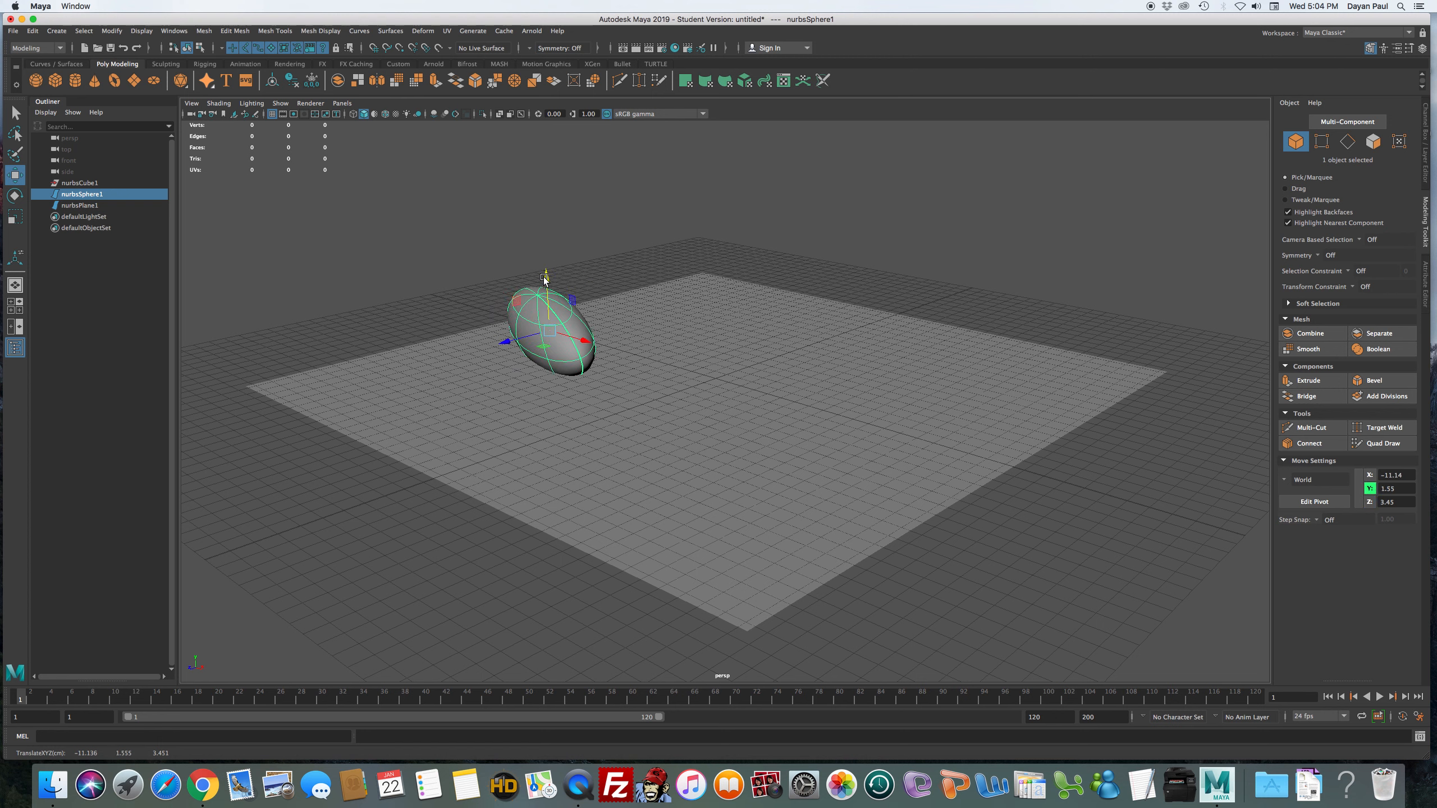
left_click(1001, 526)
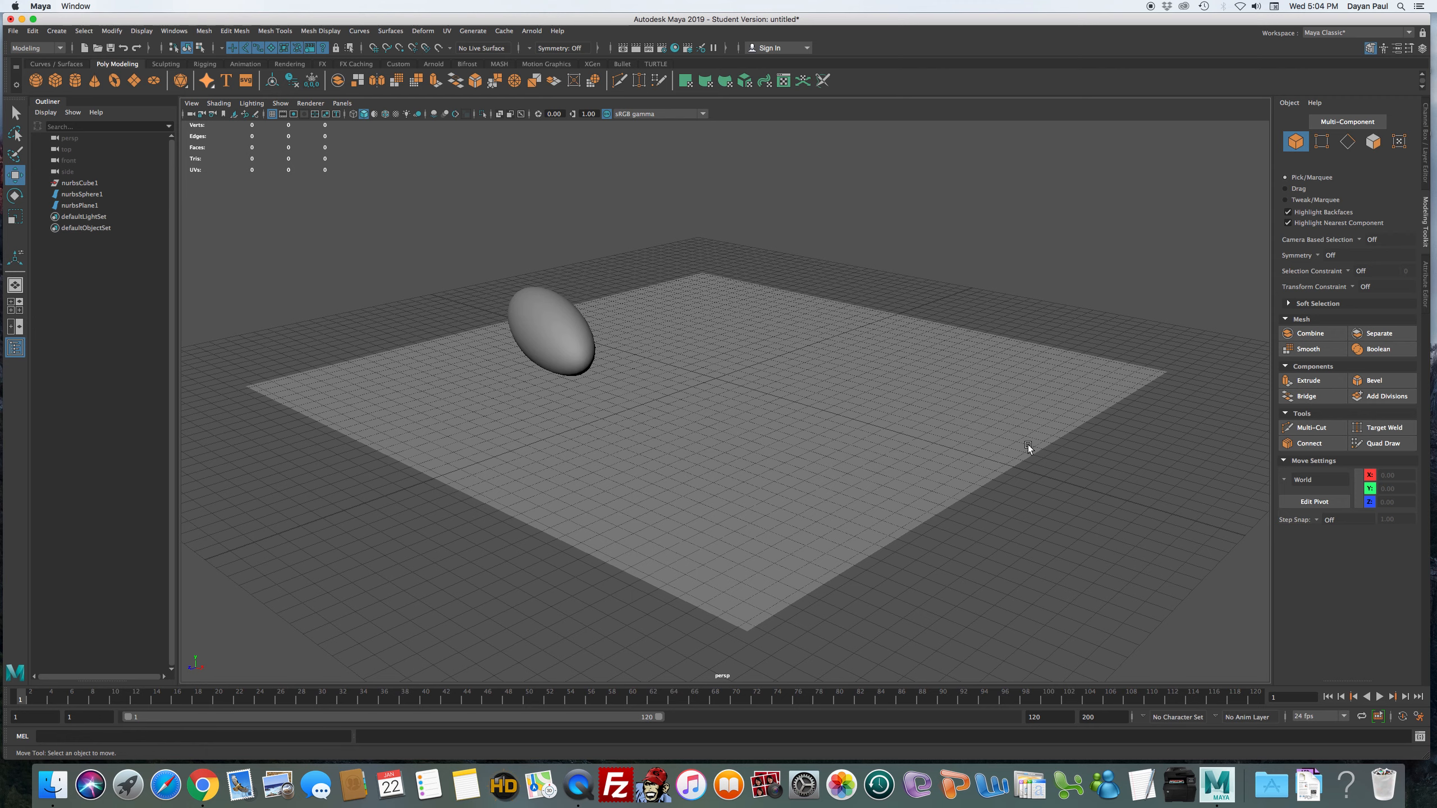
Examine the stretched sphere and the ground plane from several angles and distances.
left_click_drag(1073, 461, 1122, 474, "alt")
right_click_drag(1123, 475, 1054, 526, "alt")
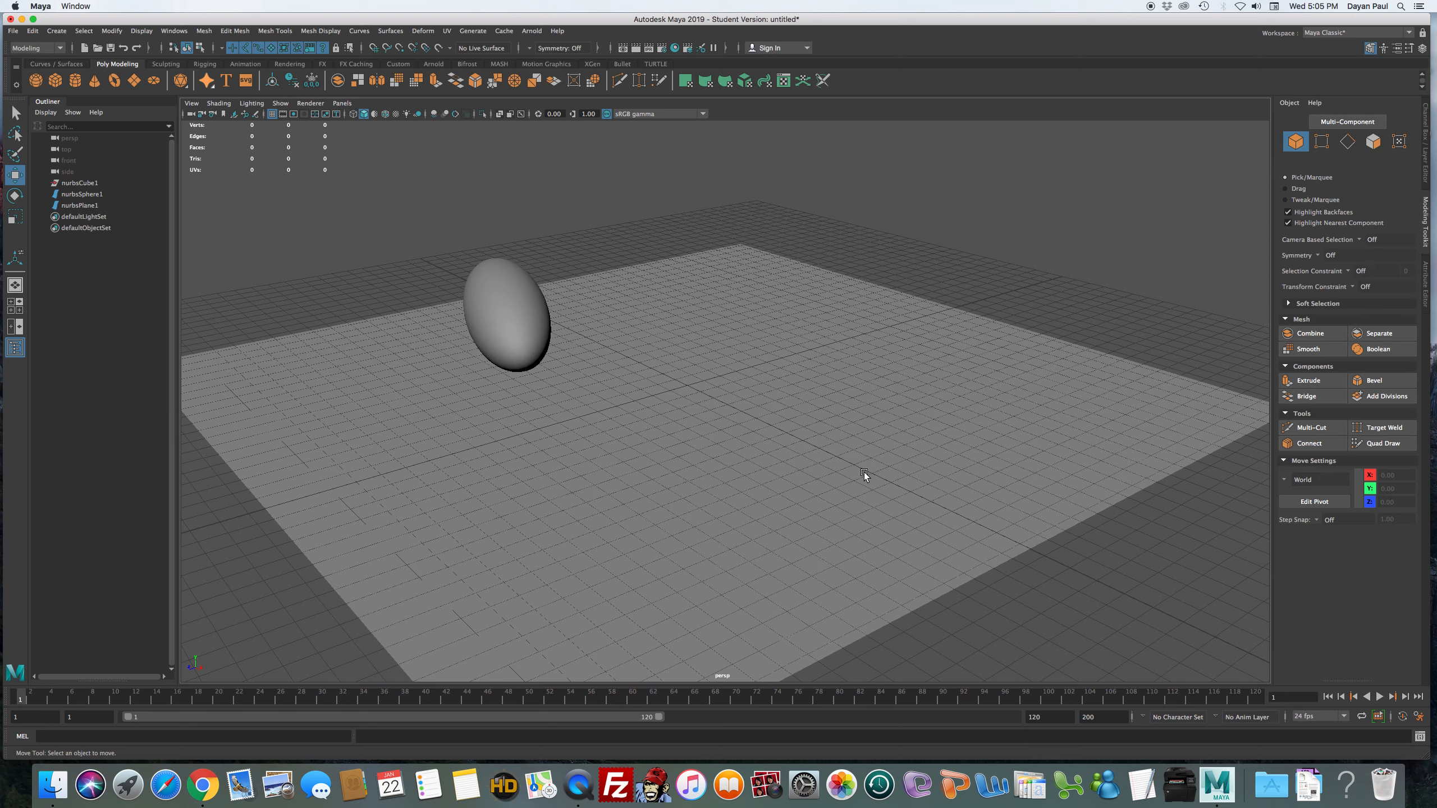
left_click_drag(844, 486, 995, 513, "alt")
right_click_drag(918, 531, 987, 527, "alt")
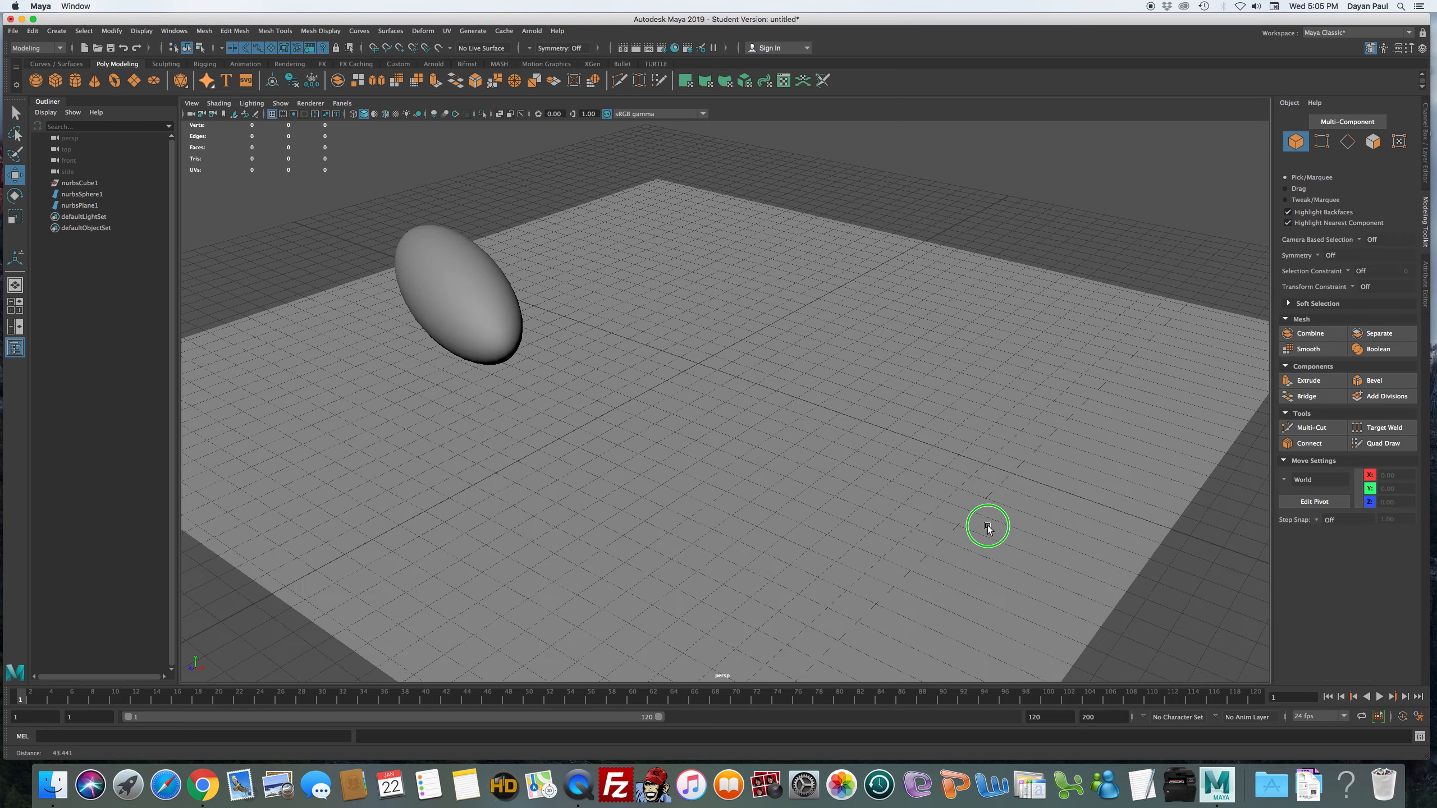
middle_click_drag(967, 547, 948, 560, "alt")
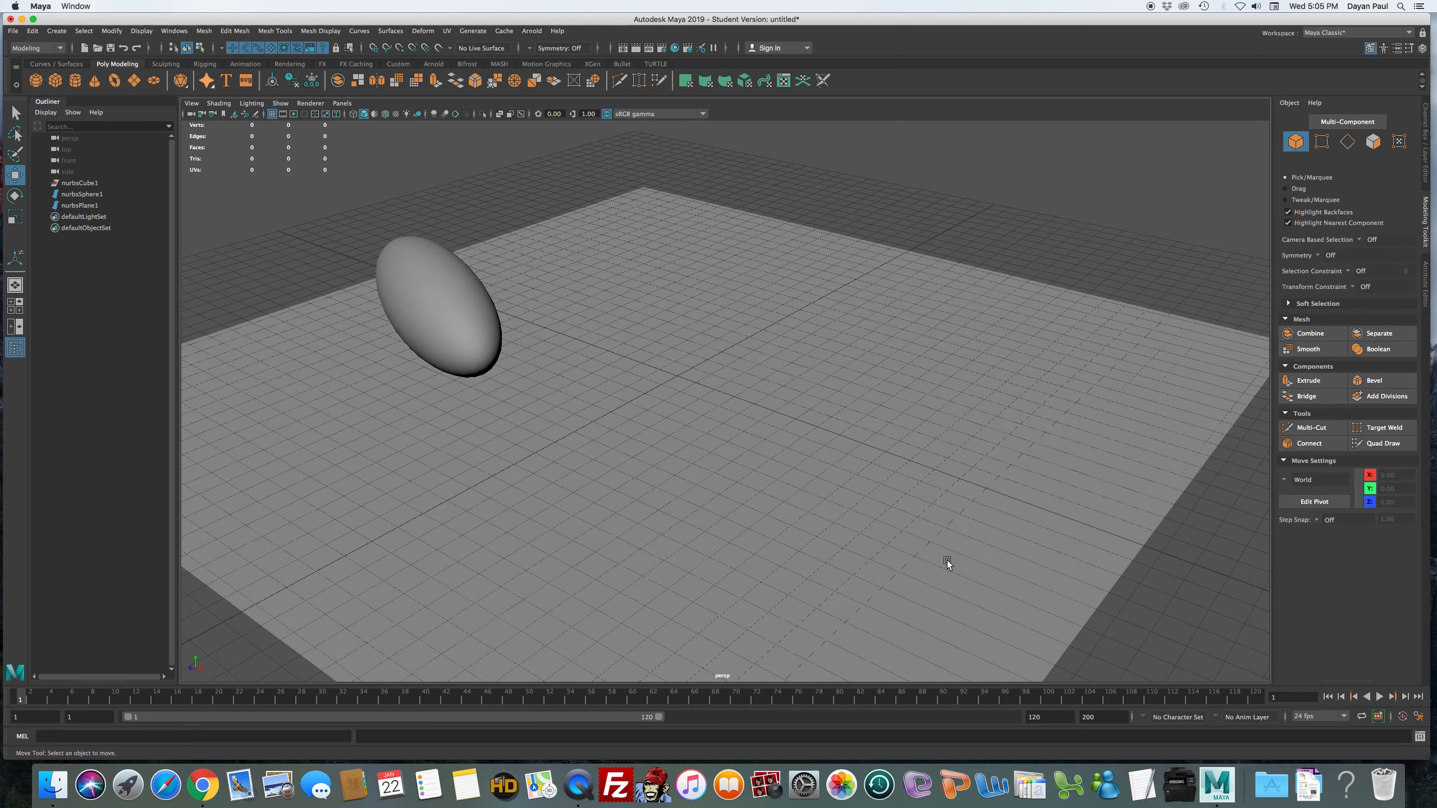
mouse_move(948, 560)
left_mouse_down("alt")
mouse_move(961, 545)
mouse_move(941, 554)
left_mouse_up("alt")
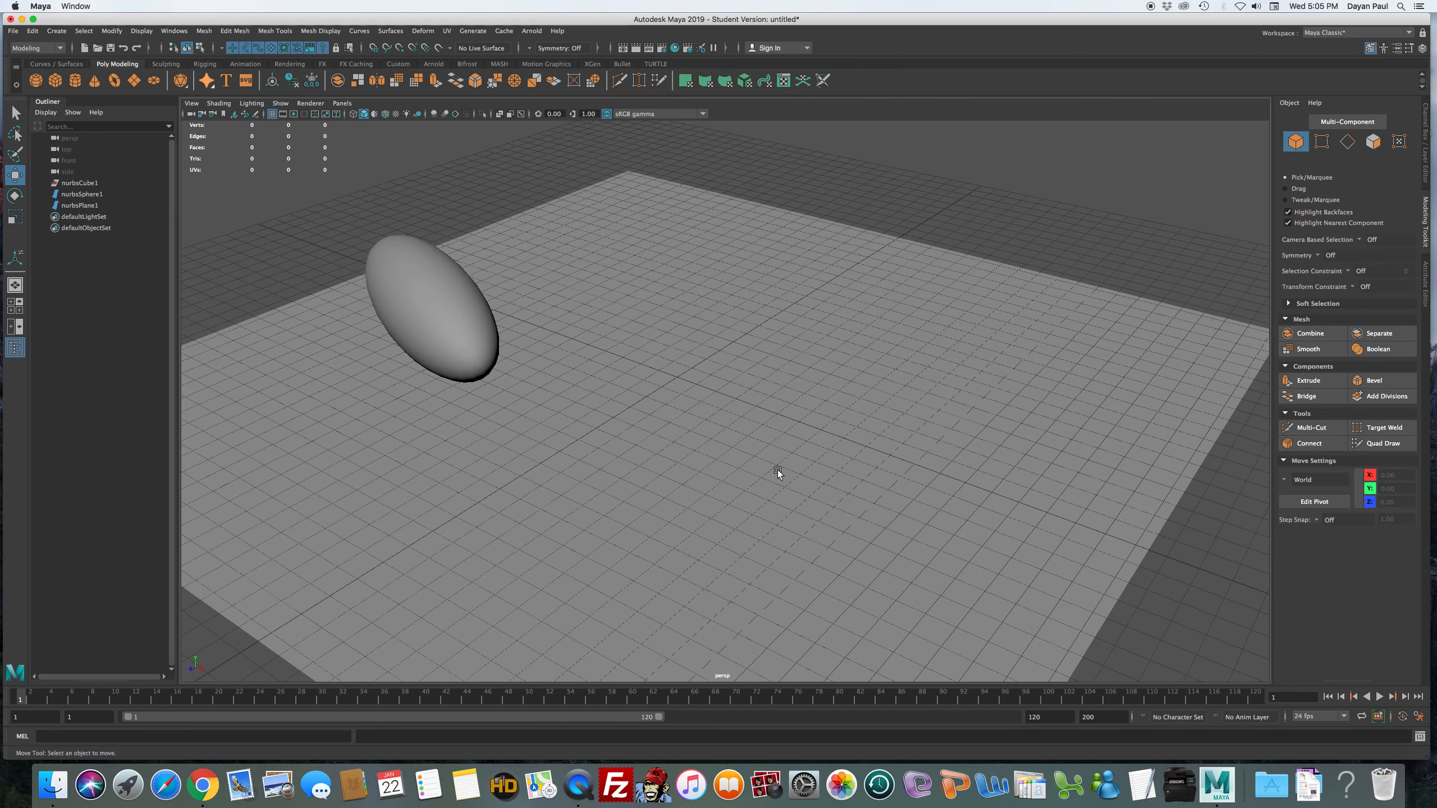
left_click_drag(951, 427, 949, 383, "alt")
mouse_move(507, 452)
left_mouse_down("alt")
mouse_move(505, 439)
mouse_move(483, 454)
mouse_move(471, 443)
mouse_move(516, 453)
mouse_move(485, 454)
mouse_move(501, 451)
left_mouse_up("alt")
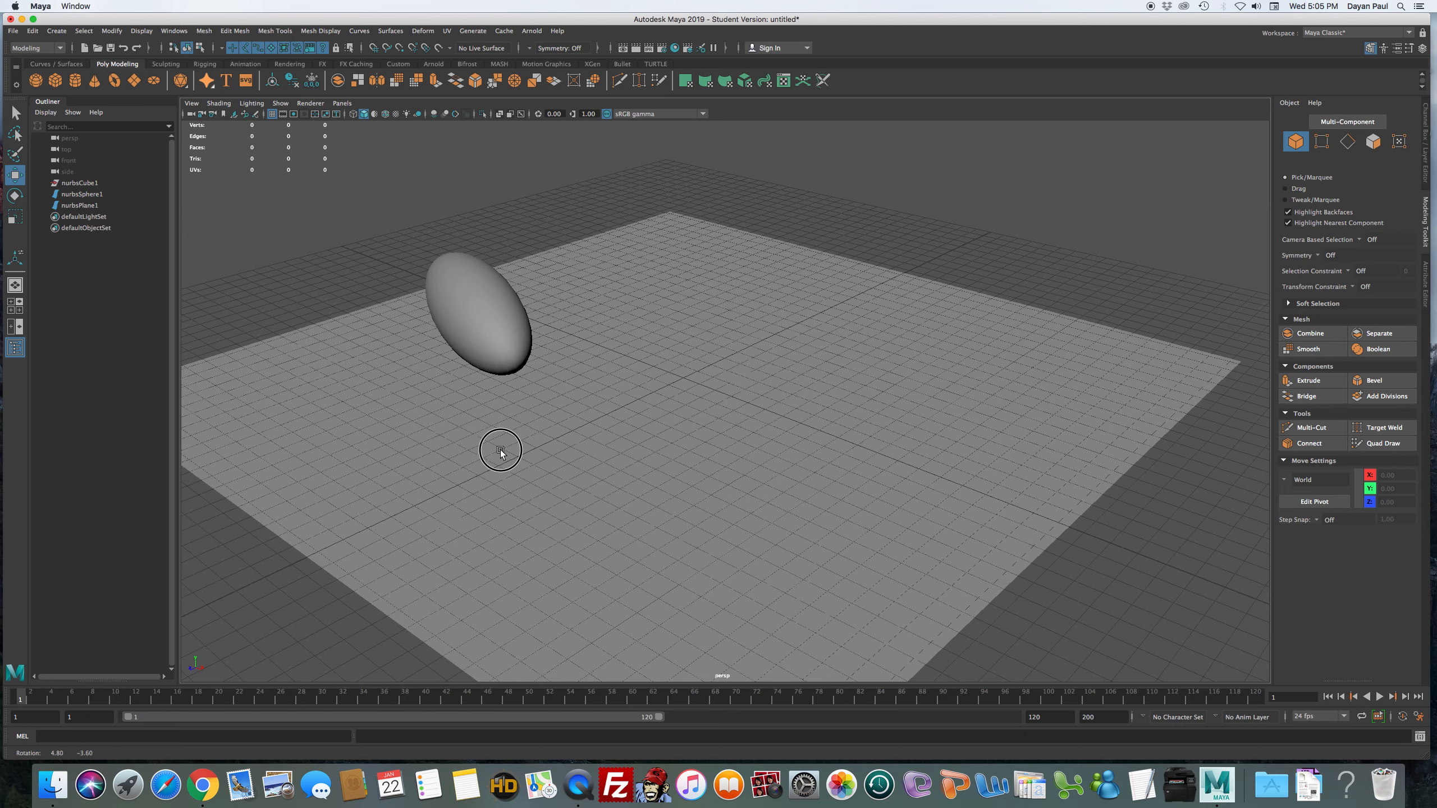
middle_click_drag(735, 518, 748, 490, "alt")
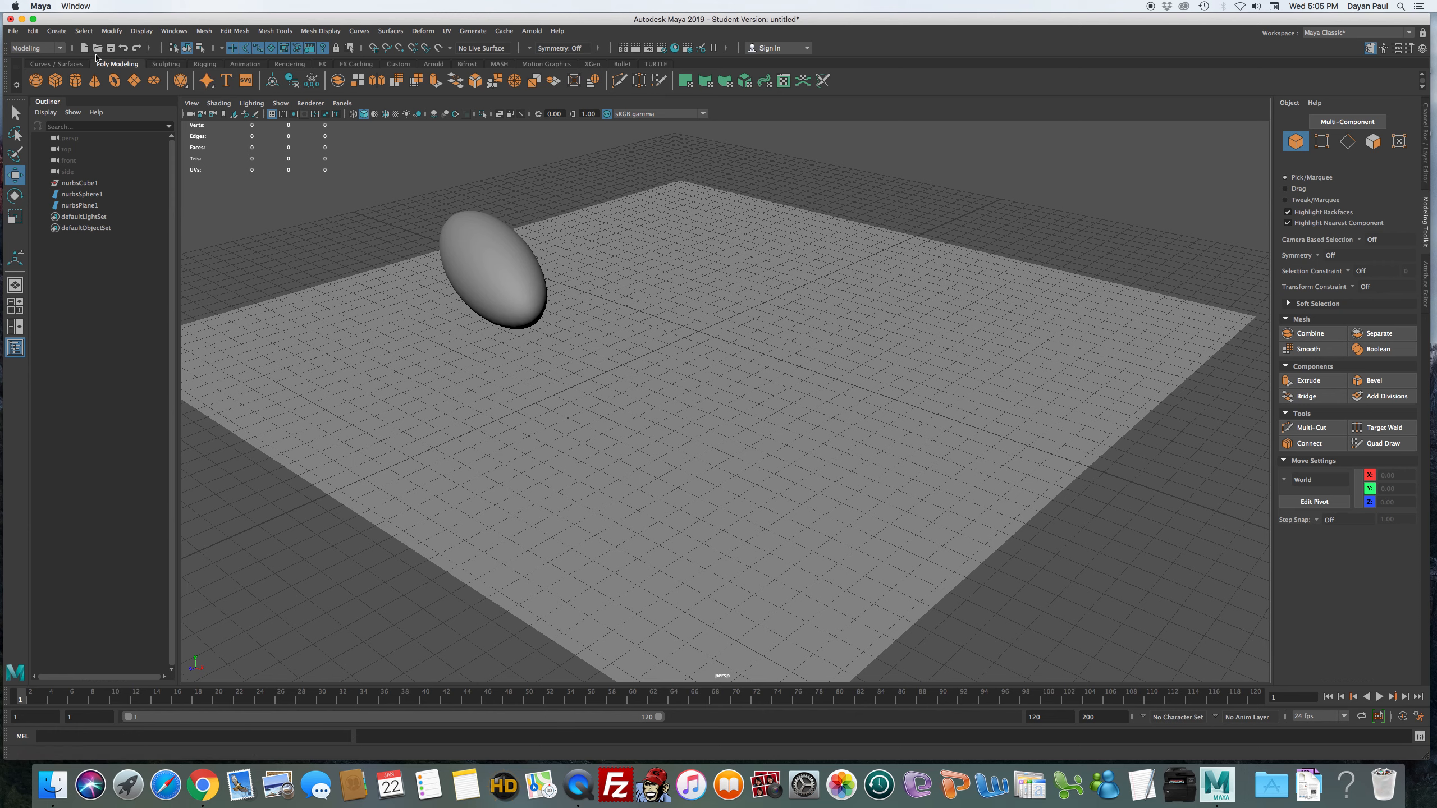
Create a NURBS cylinder, raise it to about Y 2.93 and move it back to about Z -6.87.
left_click(56, 31)
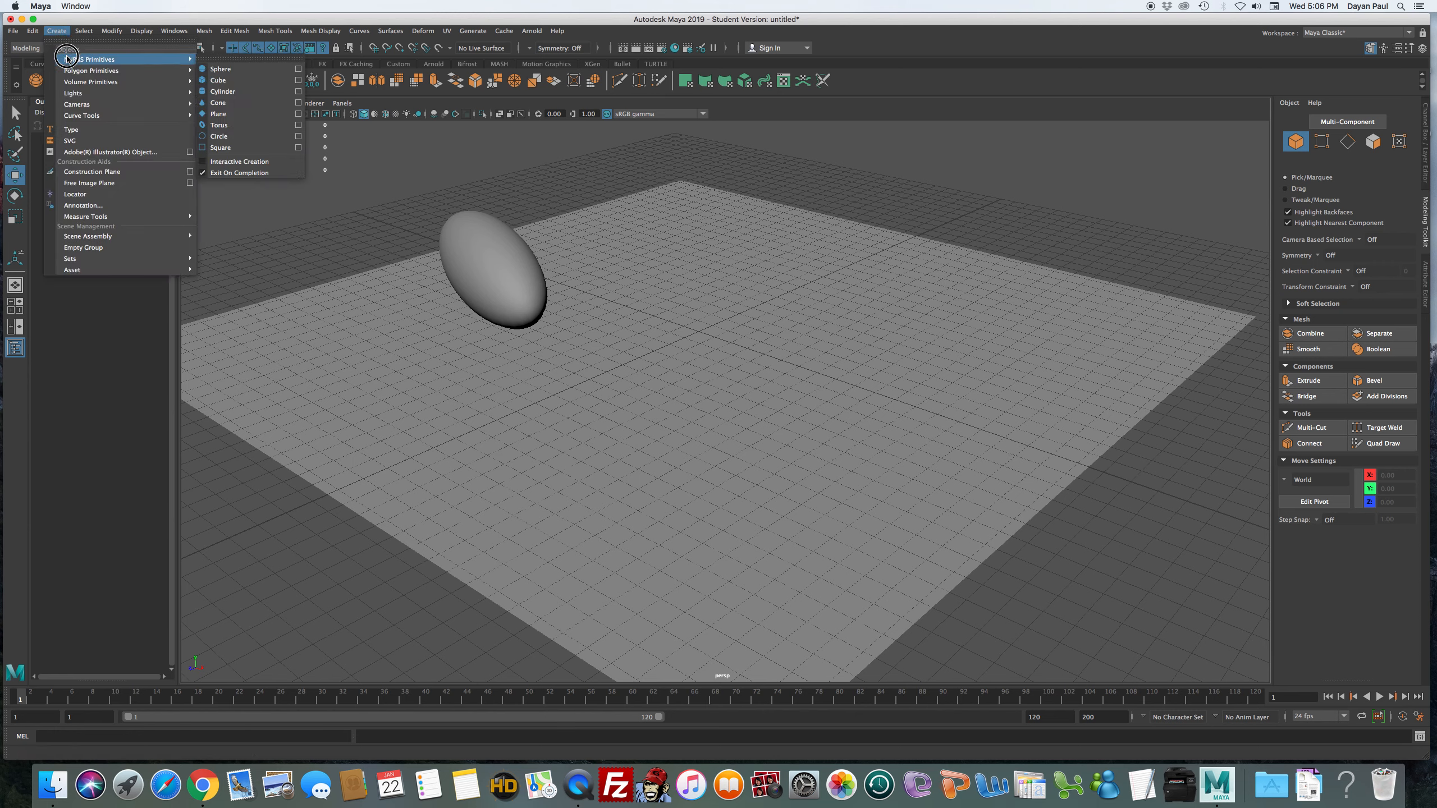
mouse_move(131, 64)
left_click(275, 92)
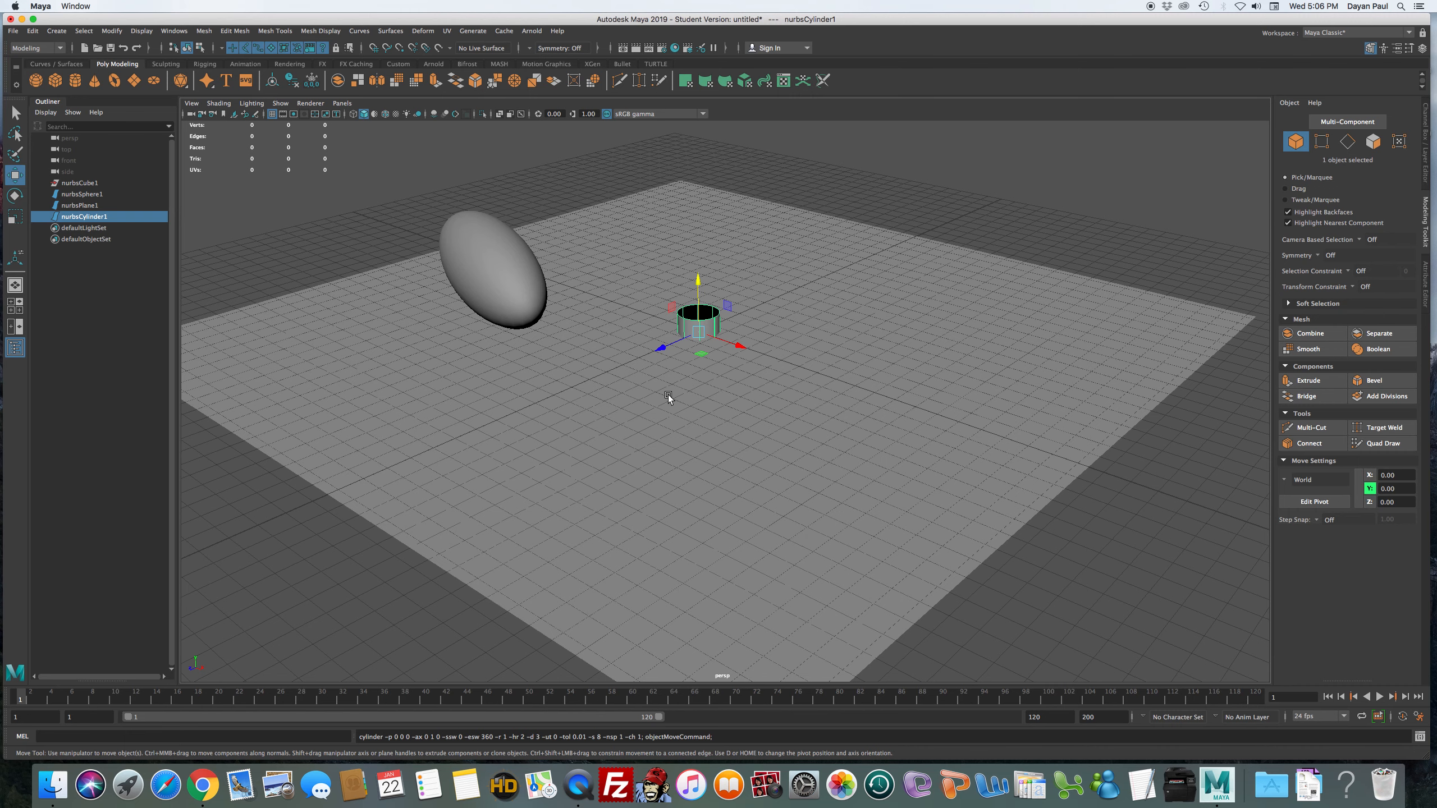
left_click_drag(699, 284, 673, 218)
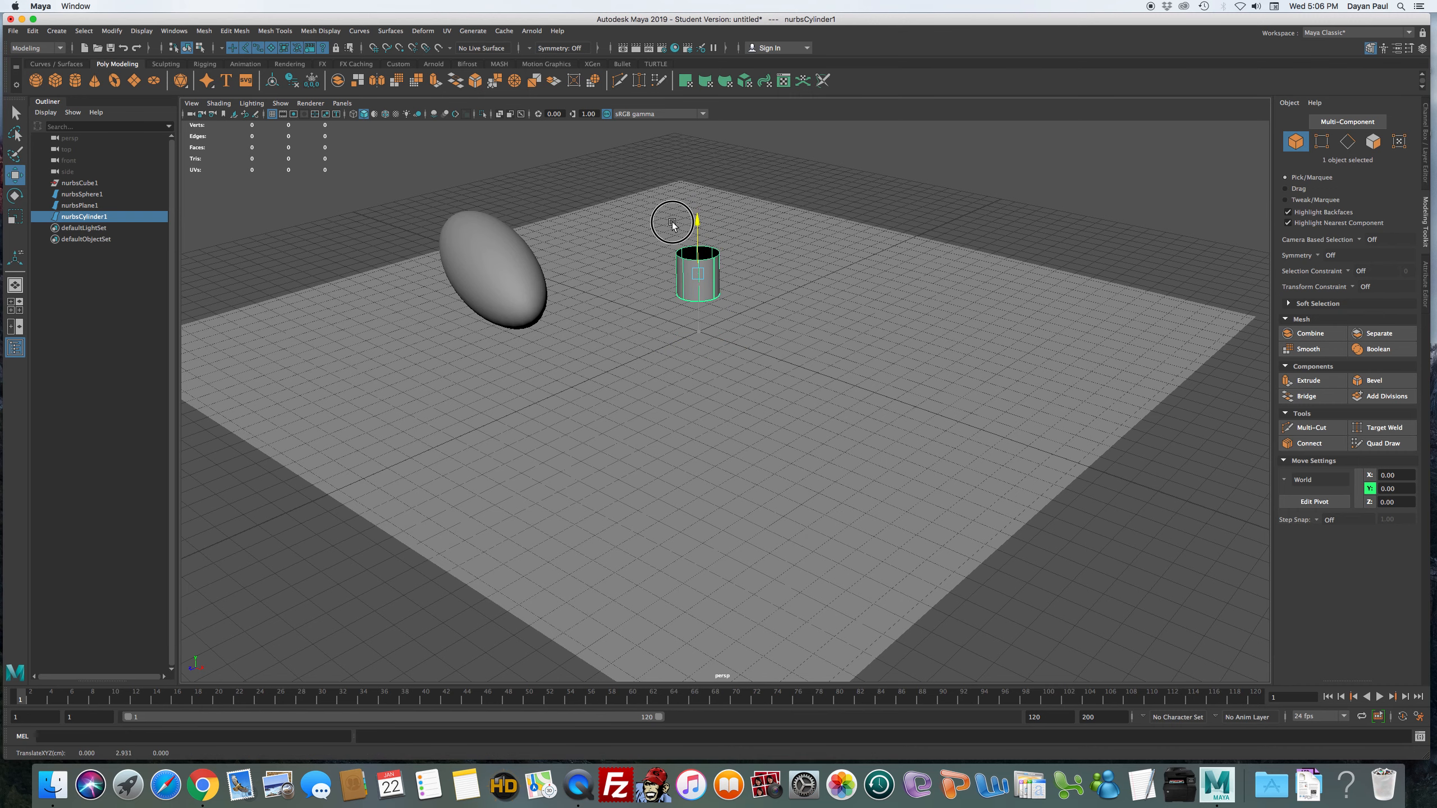
left_click_drag(656, 292, 749, 241)
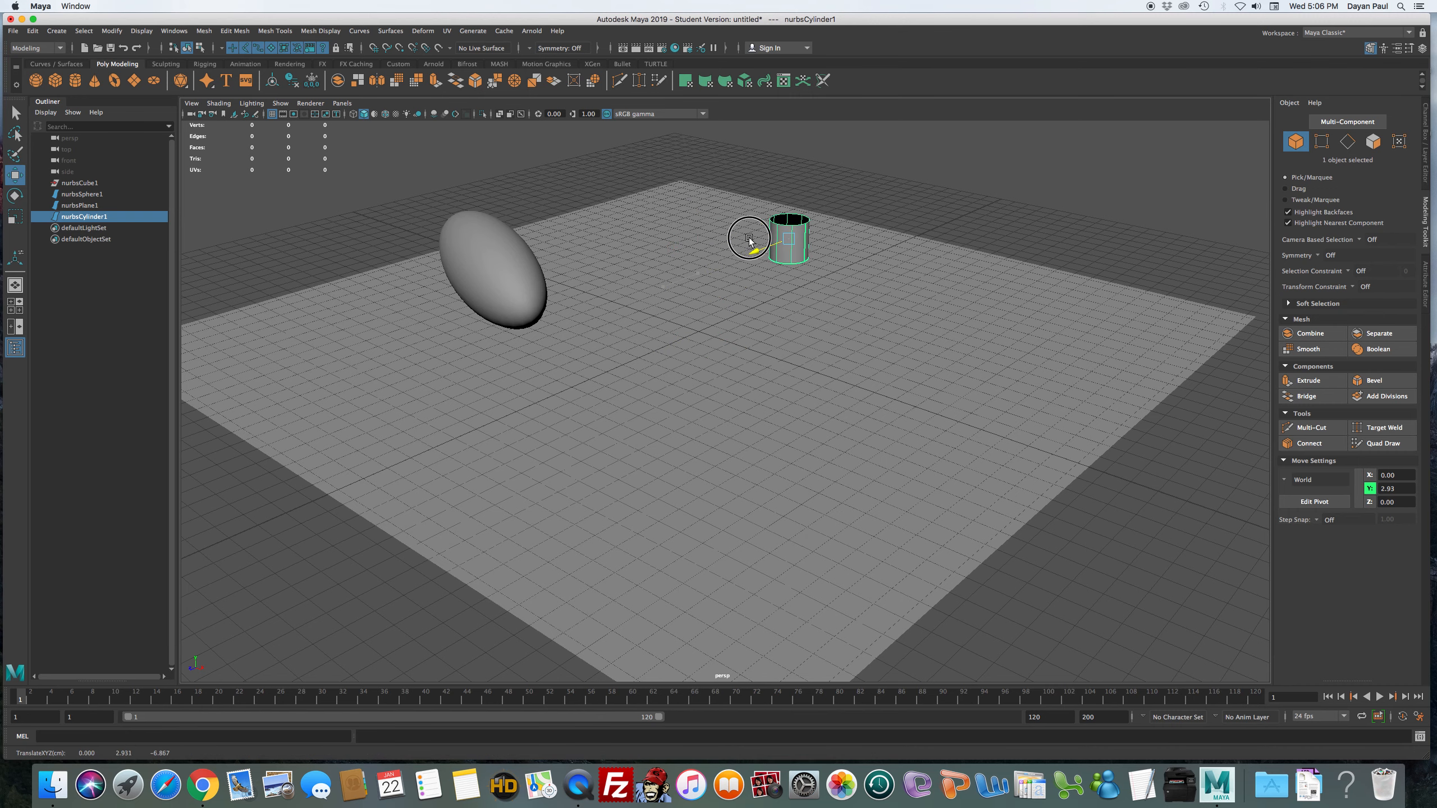
Enlarge the NURBS cylinder and reposition it at about X -7.18, Y 1.99 so it rests near the plane.
mouse_move(876, 269)
left_mouse_down("alt")
mouse_move(831, 305)
mouse_move(821, 282)
mouse_move(862, 269)
left_mouse_up("alt")
key("r")
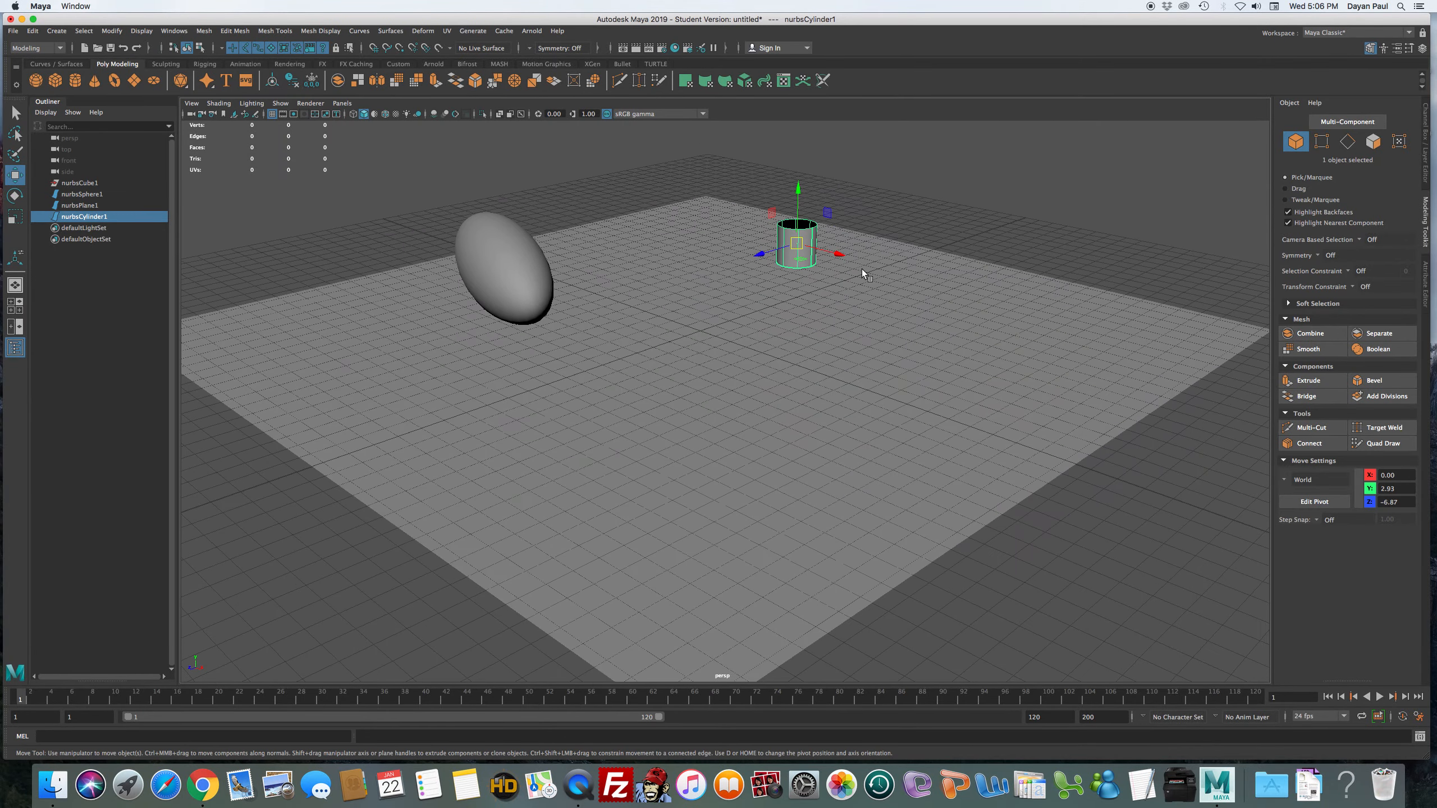
left_click_drag(797, 243, 713, 217)
key("w")
left_click_drag(698, 162, 700, 179)
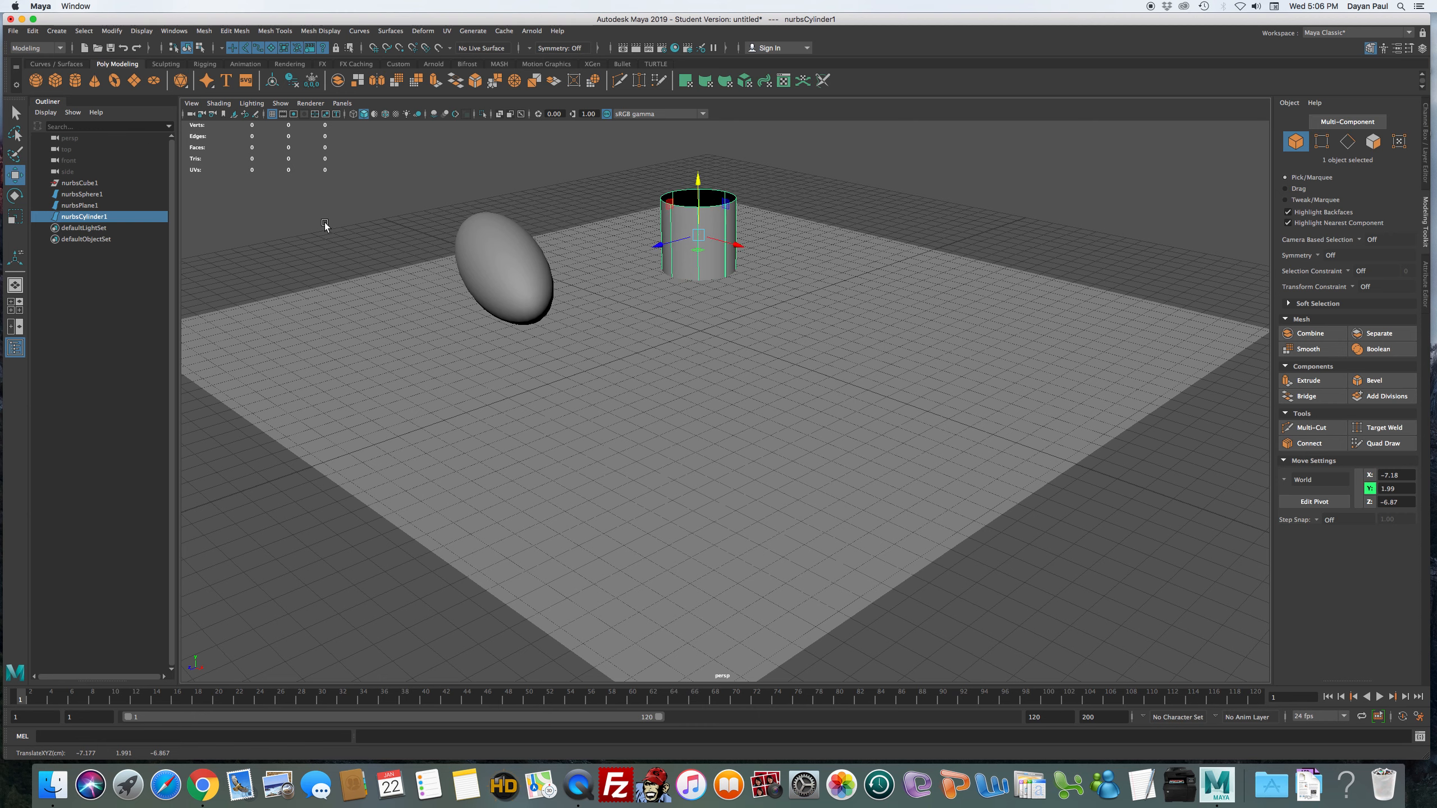
Create a polygon cylinder, enlarge it and place it at about X 3.51, Y 2.12, Z -6.53 beside the NURBS cylinder.
left_click(58, 31)
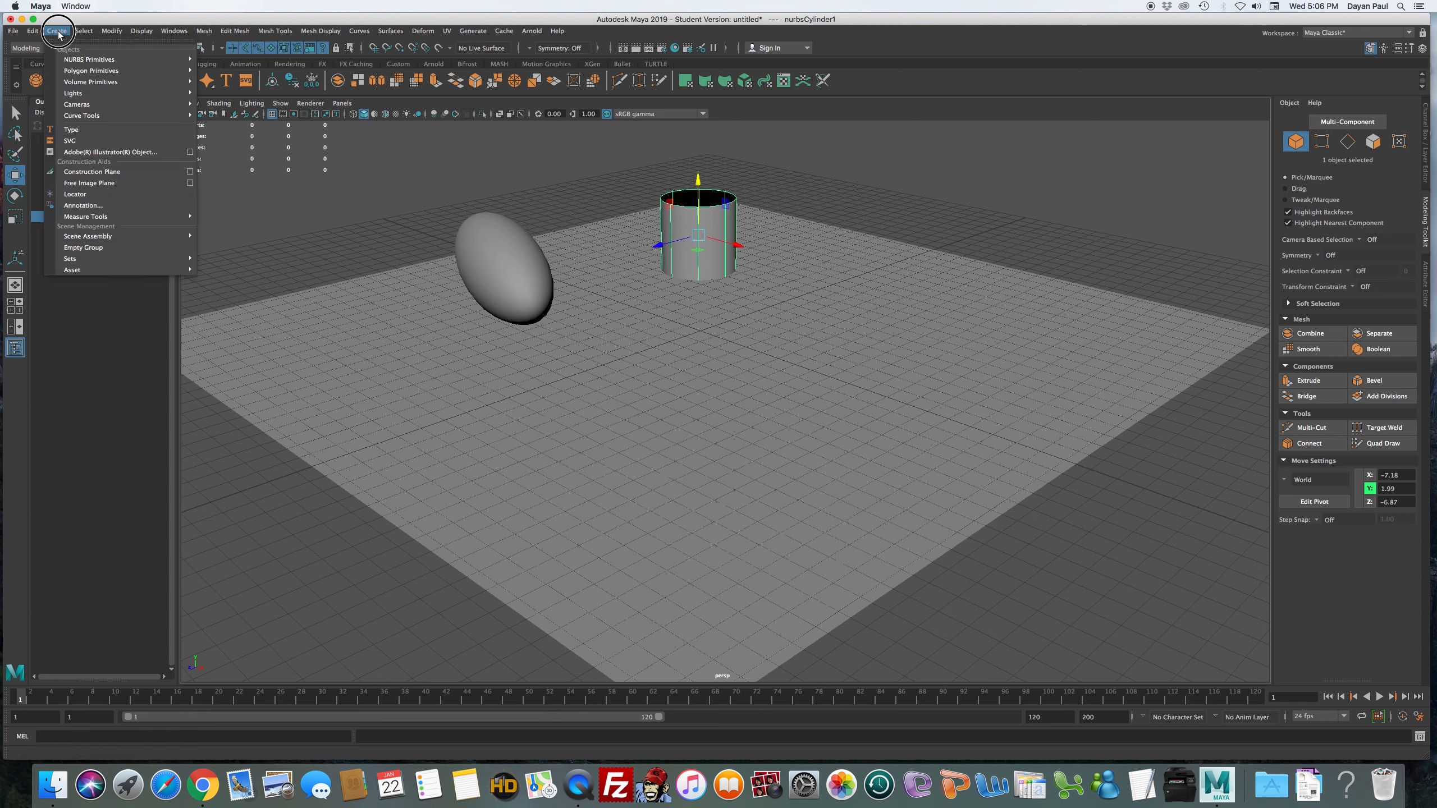
mouse_move(114, 70)
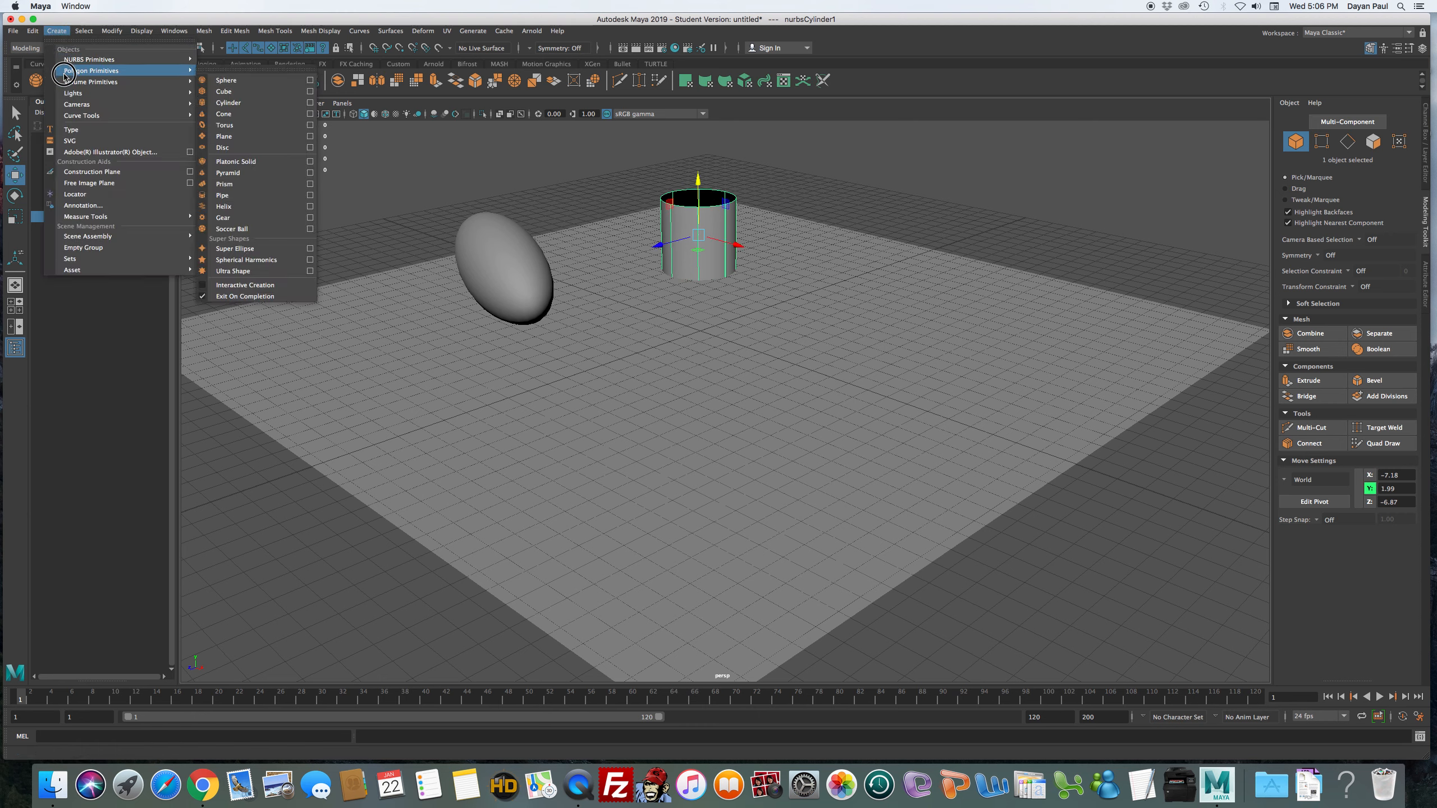
left_click(244, 103)
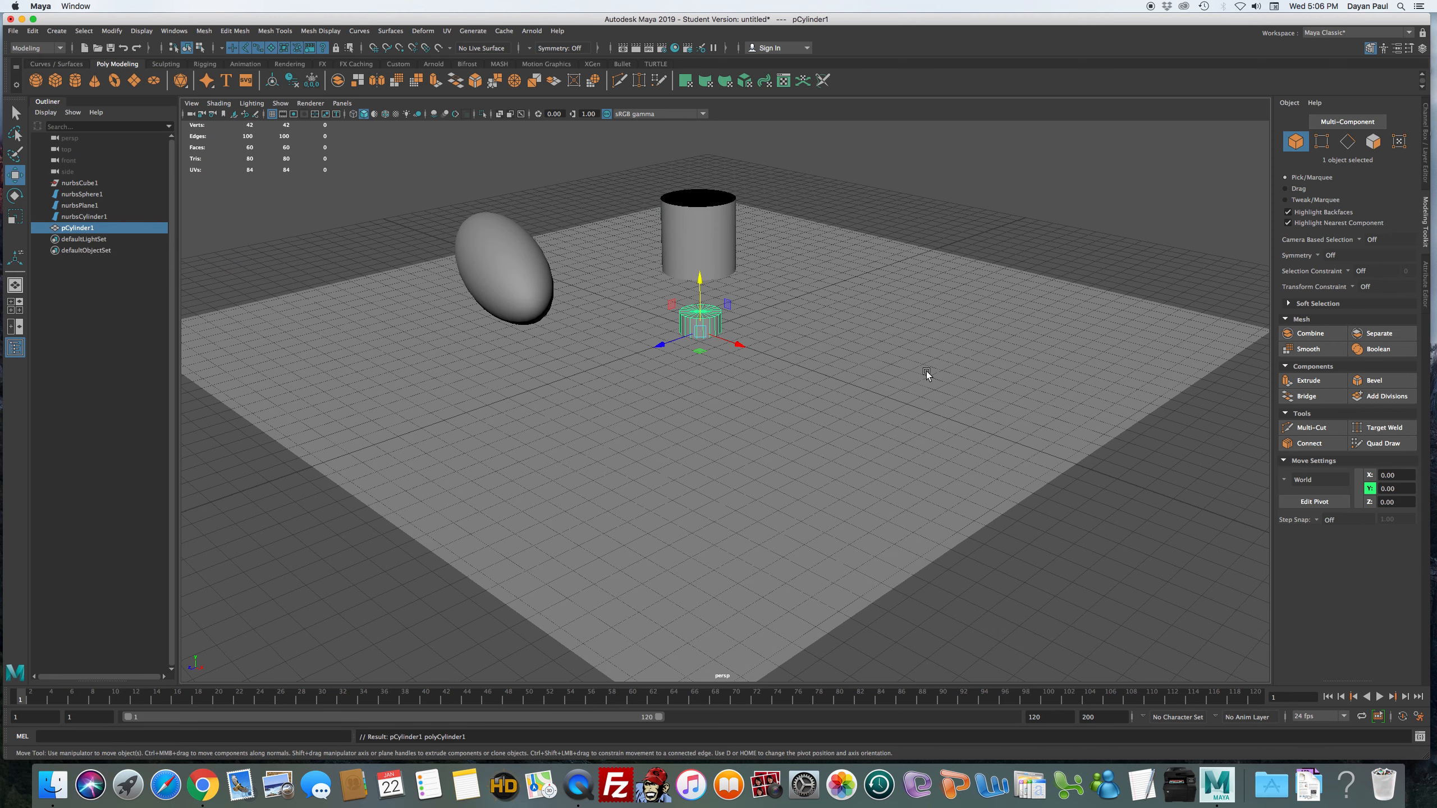
left_click_drag(700, 285, 853, 222)
key("e")
key("r")
key("w")
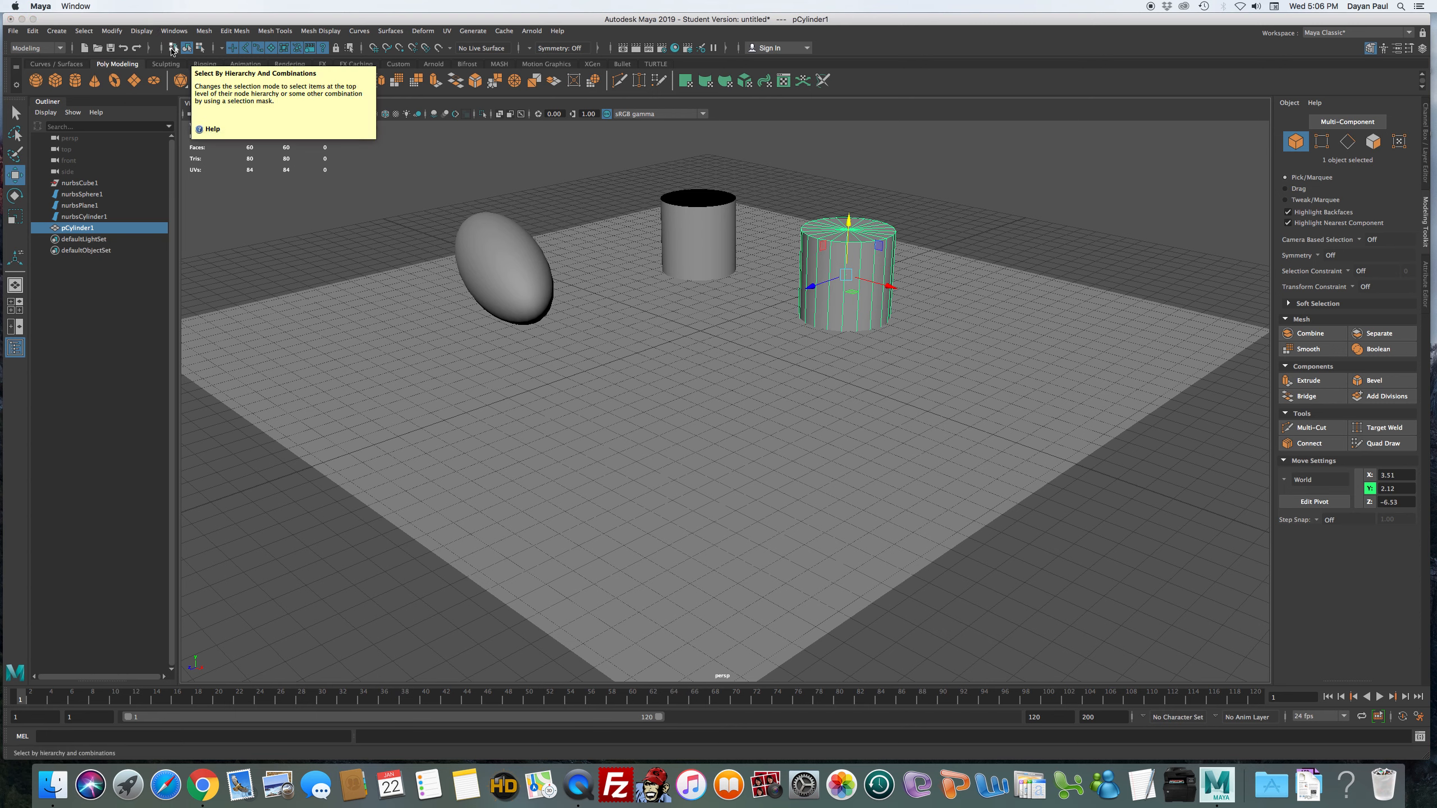
Switch the selection mode to hierarchy and combinations, and create a polygon sphere.
left_click(173, 49)
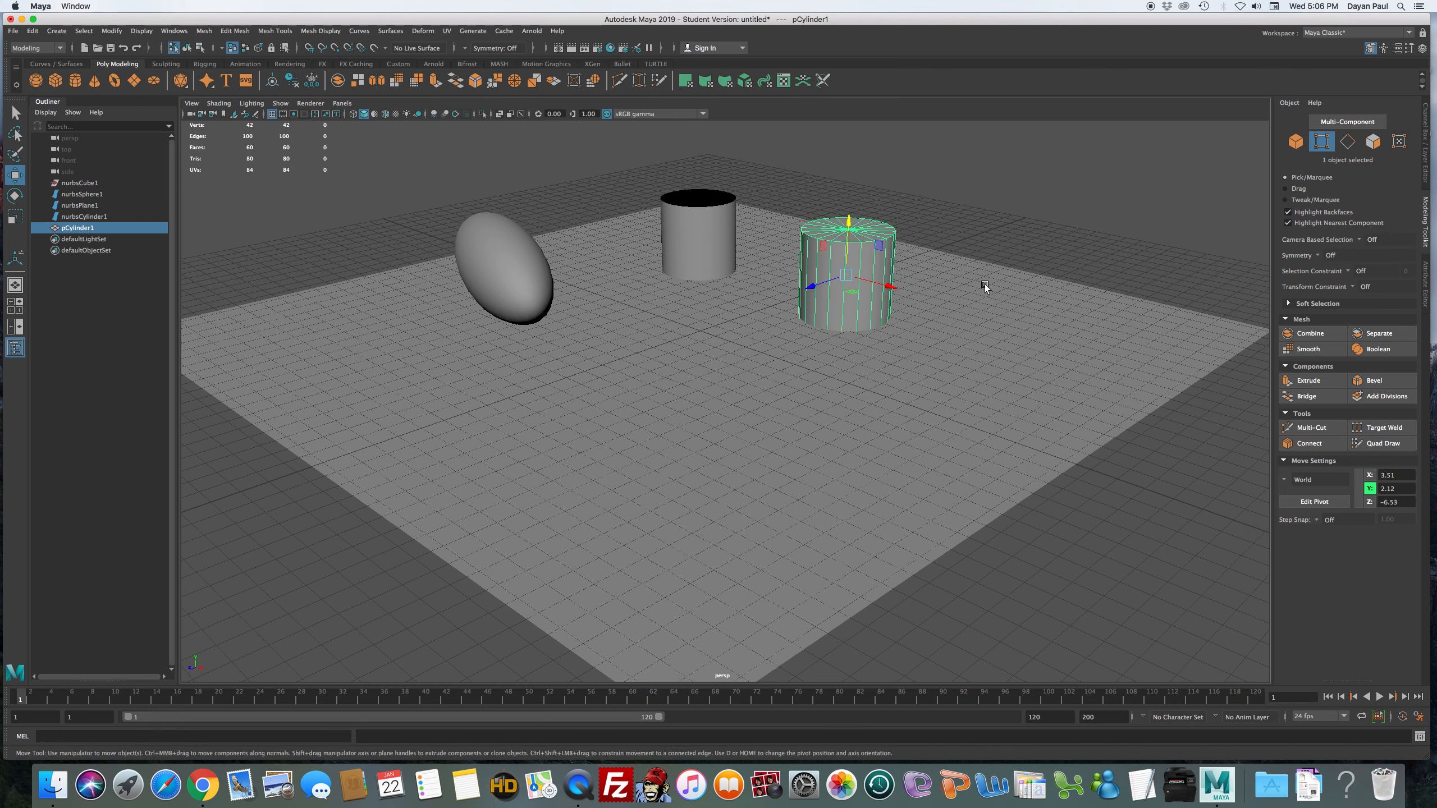
left_click(999, 193)
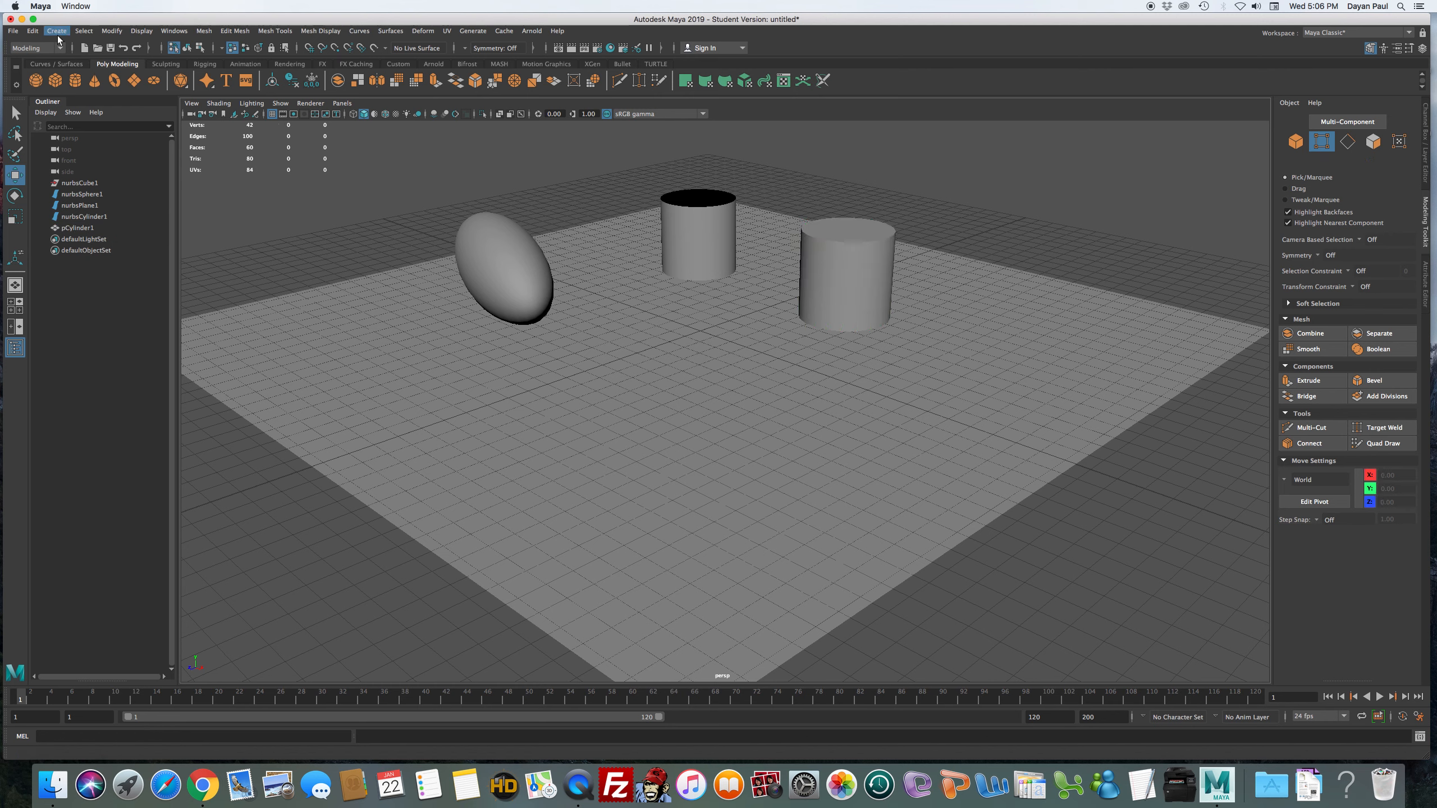
left_click(59, 32)
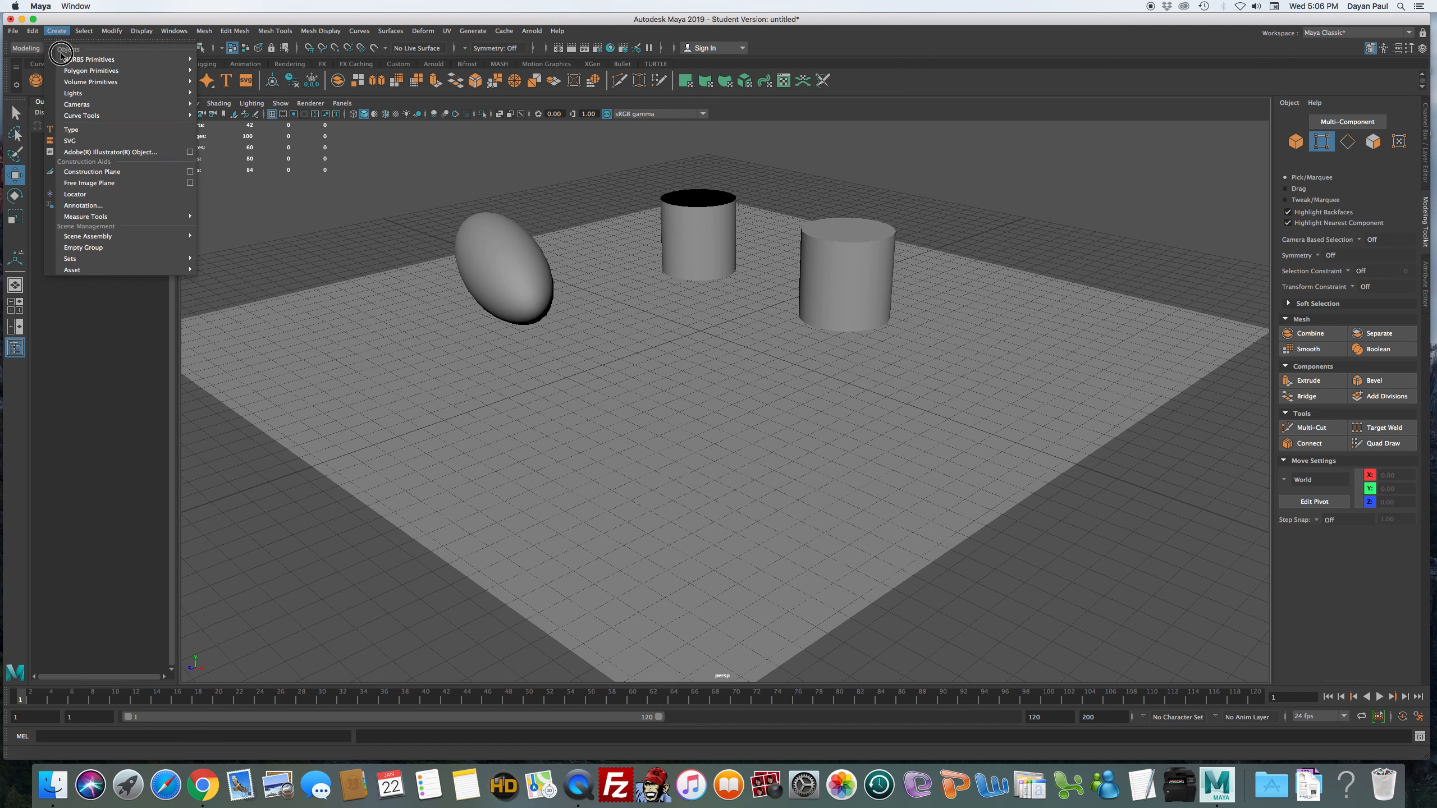
mouse_move(140, 68)
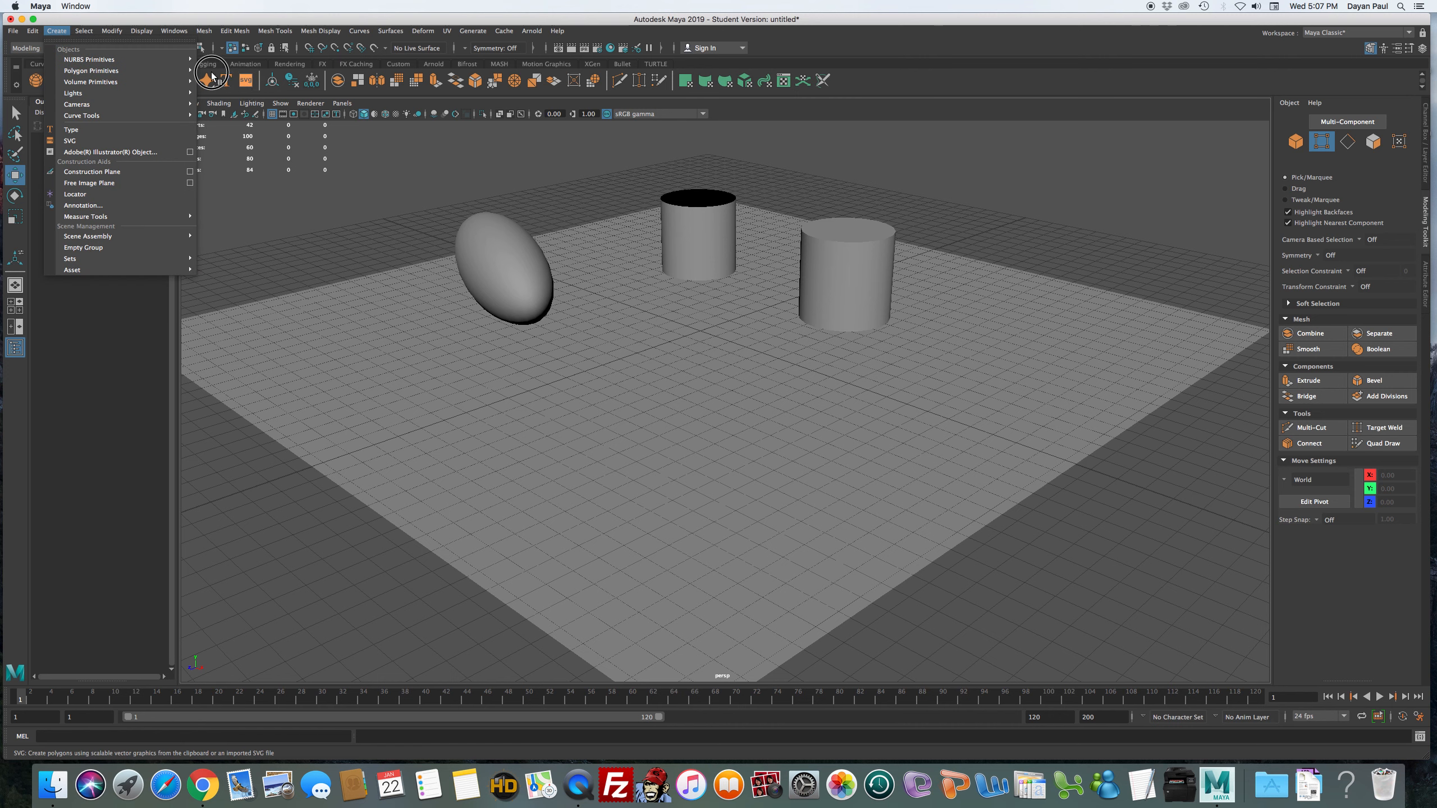
left_click(259, 81)
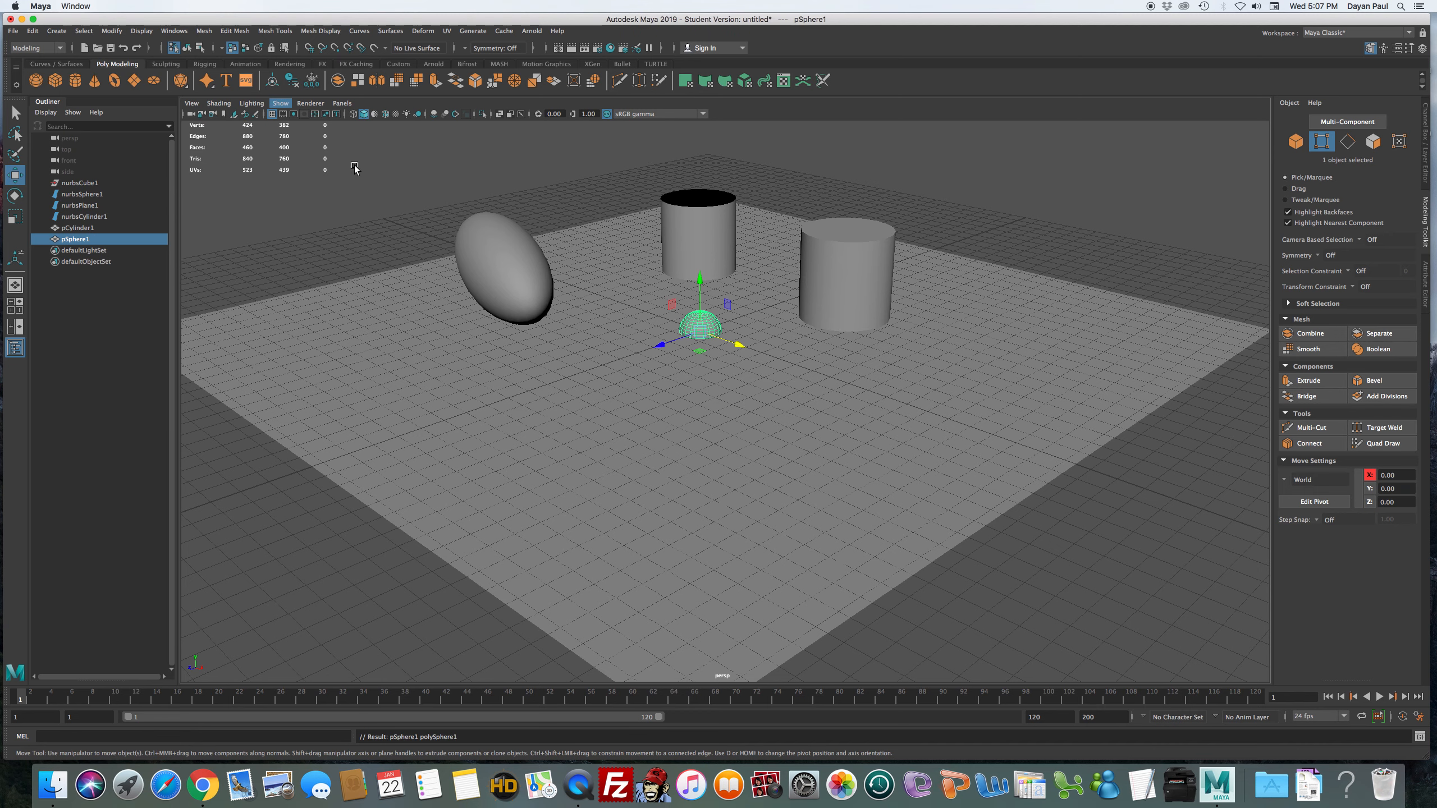
Move the polygon sphere to about X -3.68, Y 1.70, Z 2.70 and scale it uniformly to about 2.27.
left_click_drag(696, 275, 690, 242)
left_click_drag(657, 311, 653, 279)
key("r")
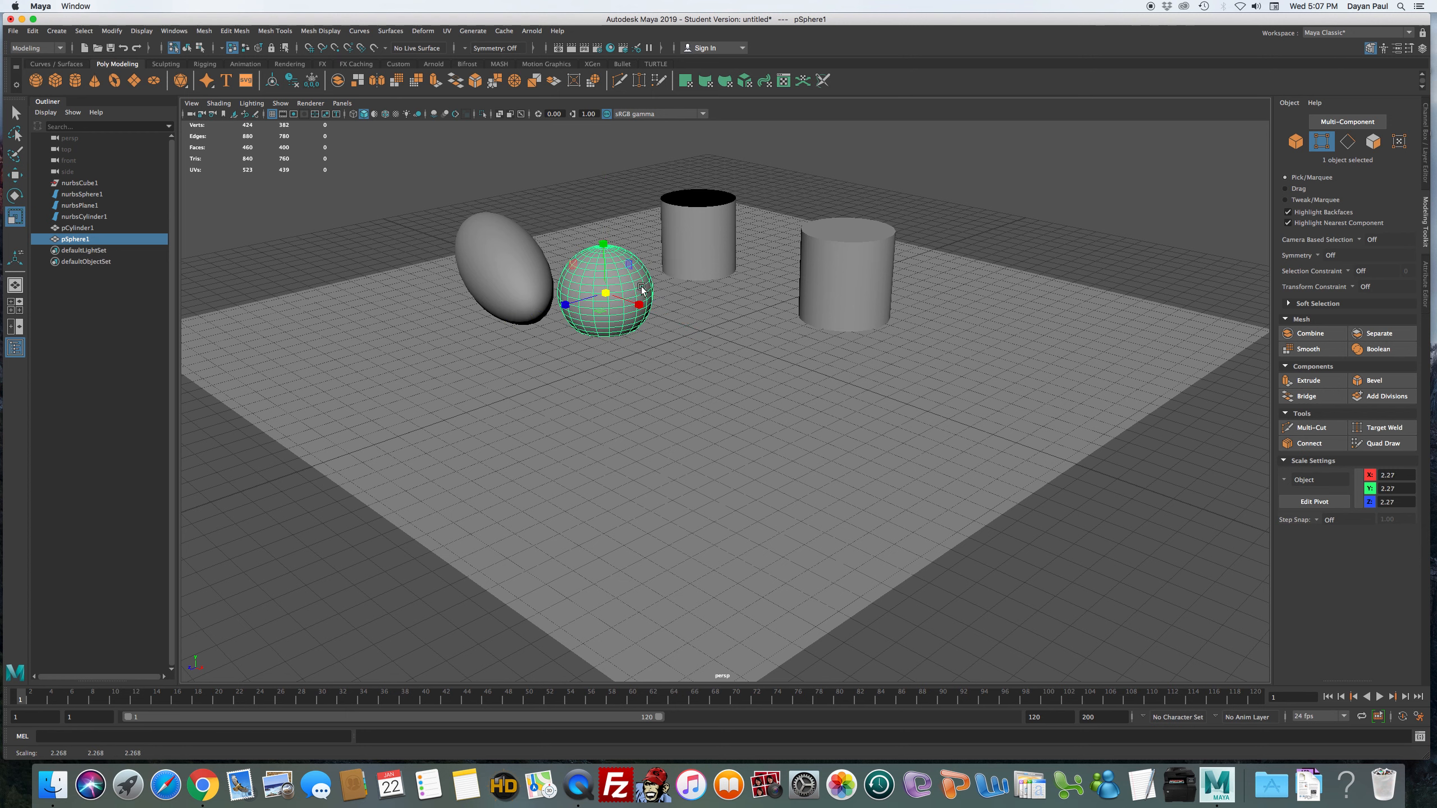
key("w")
Delete the stretched NURBS sphere and create a new NURBS sphere at the origin.
left_click(547, 271)
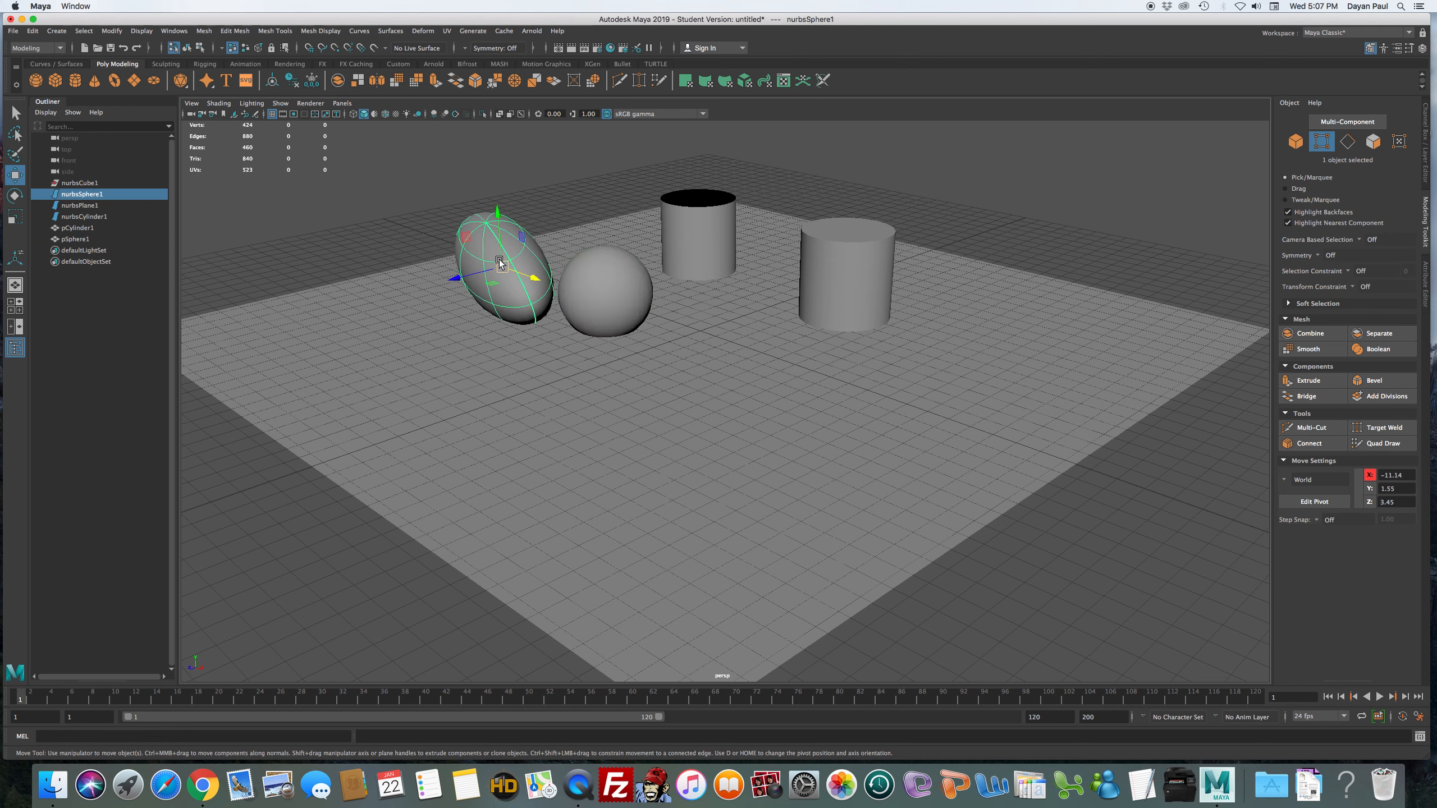
key("Delete")
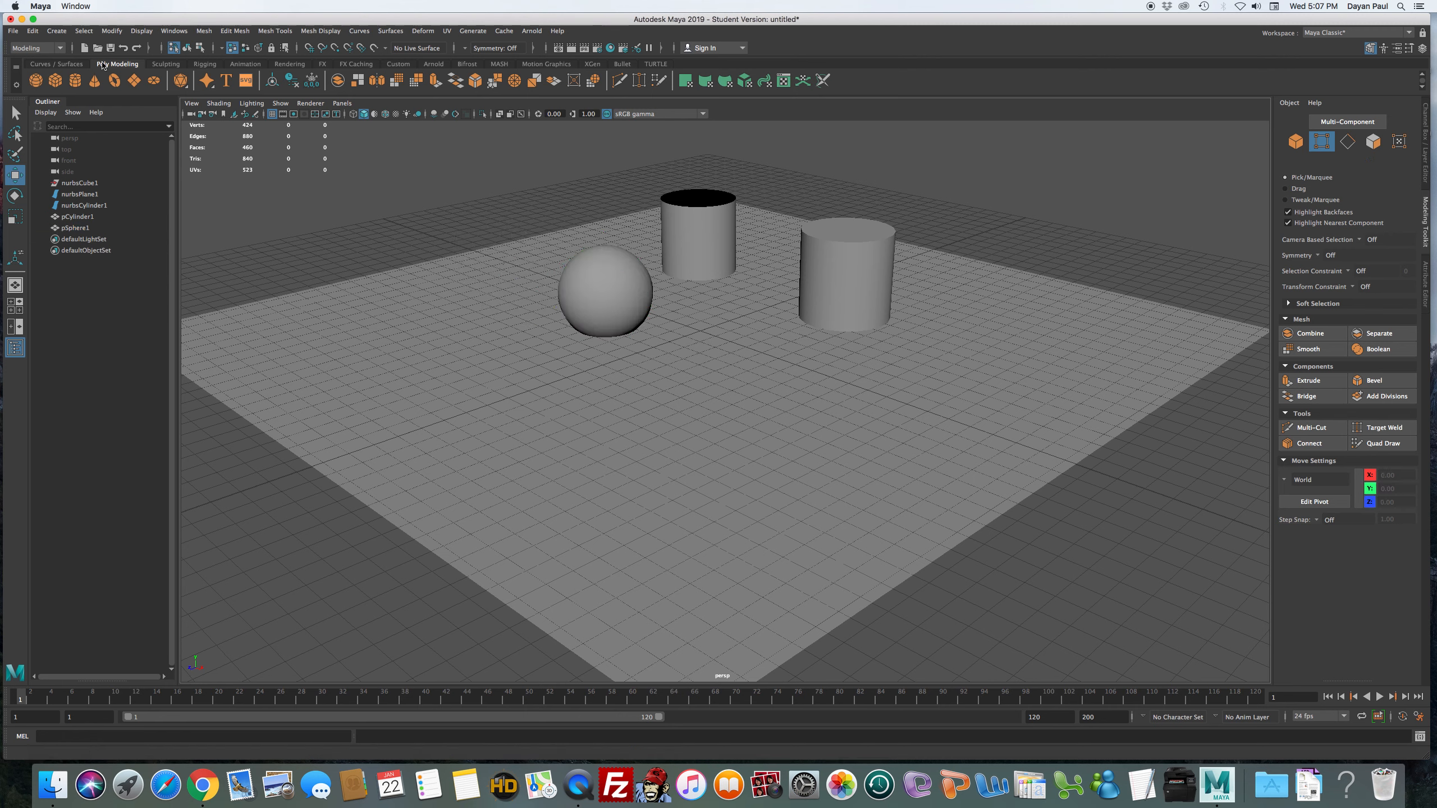
left_click(60, 31)
mouse_move(130, 60)
left_click(220, 69)
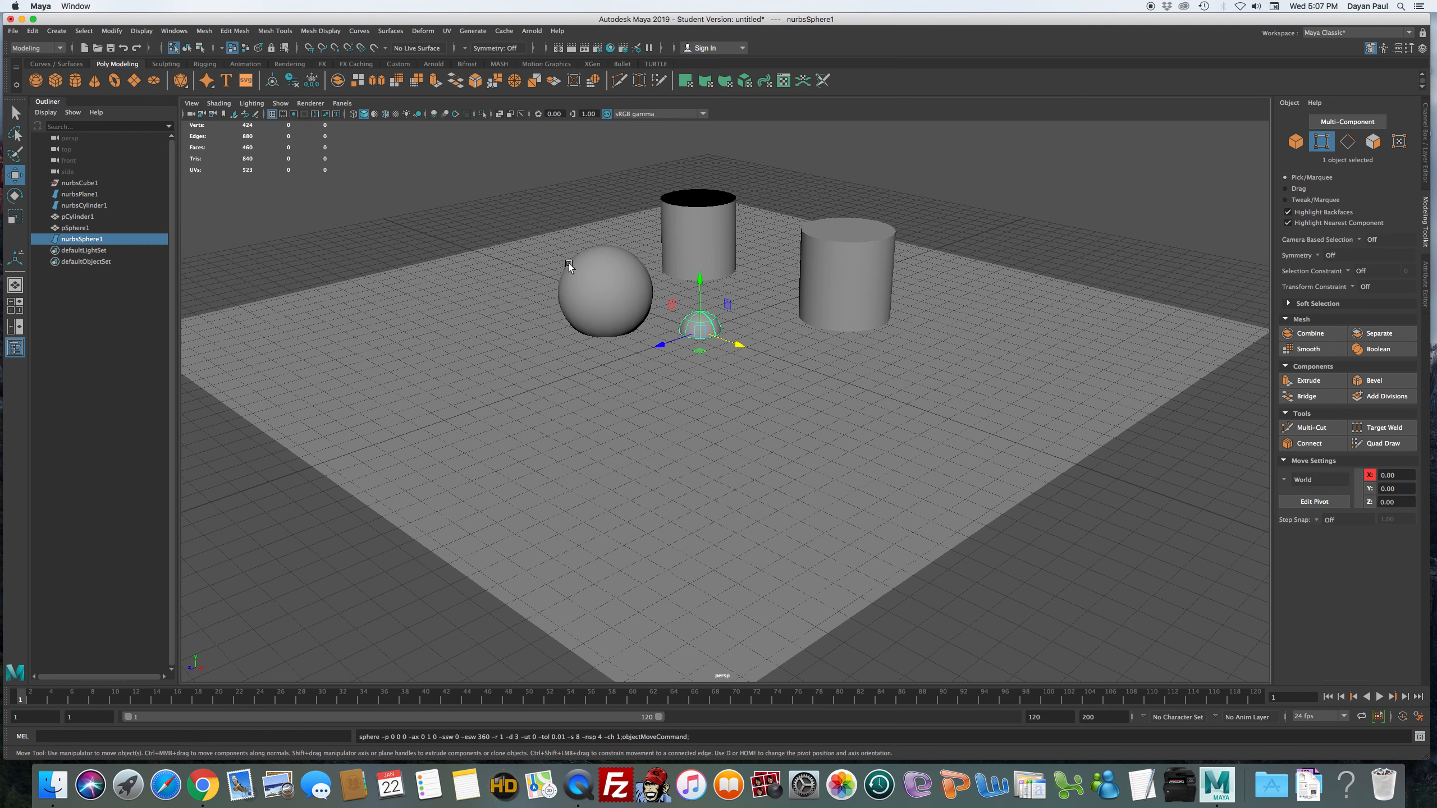
Move the new NURBS sphere beside the polygon sphere, raise it above the plane and scale it uniformly to about 2.10.
left_click_drag(685, 347, 519, 410)
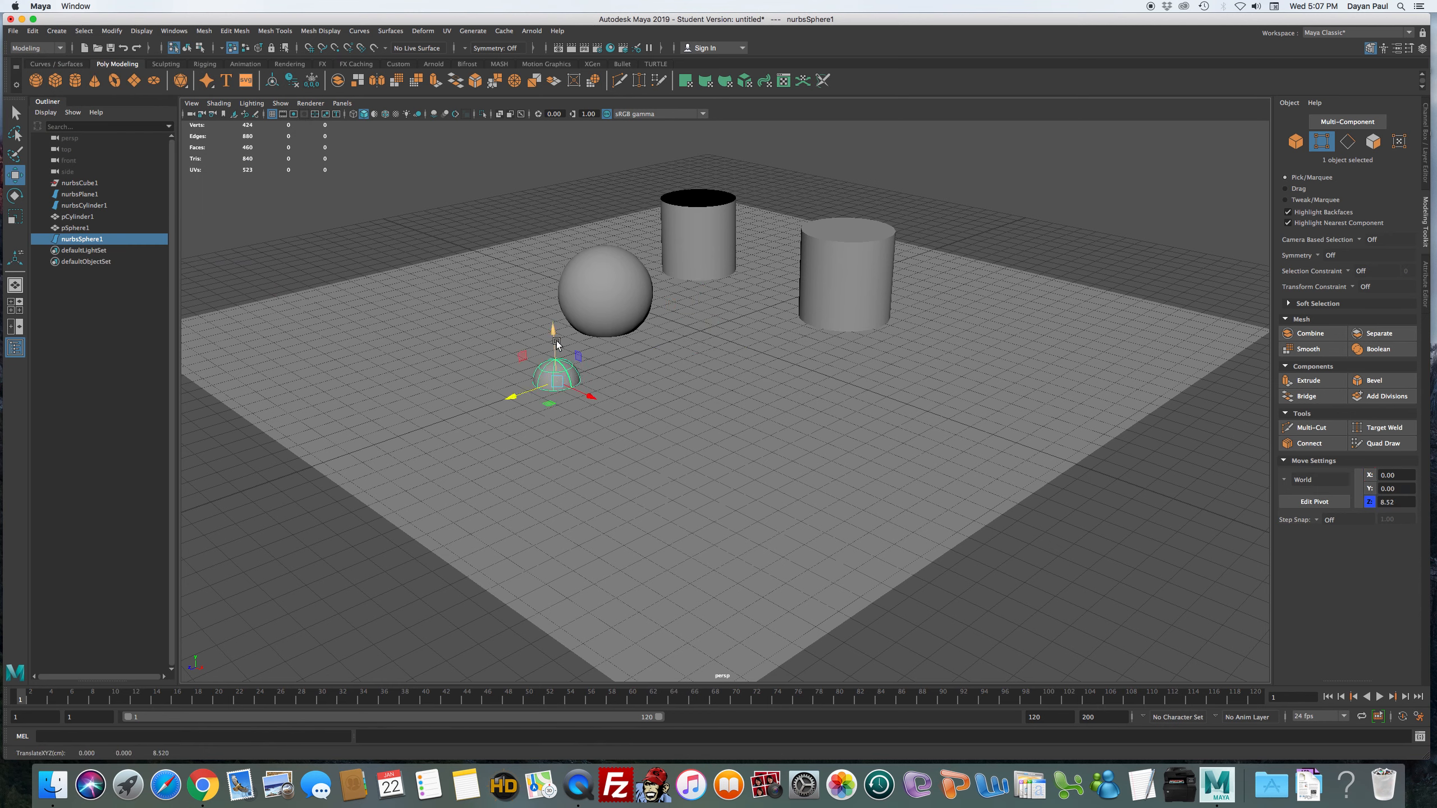
left_click_drag(557, 342, 554, 275)
key("e")
key("r")
mouse_move(553, 324)
left_mouse_down()
mouse_move(601, 315)
mouse_move(568, 317)
left_mouse_up()
Examine the NURBS sphere and the polygon sphere up close, selecting each to compare their surface lines.
right_click_drag(597, 317, 917, 334, "alt")
middle_click_drag(560, 257, 732, 439, "alt")
left_click_drag(732, 439, 630, 429, "alt")
right_click_drag(630, 429, 747, 471, "alt")
left_click_drag(747, 471, 705, 419, "alt")
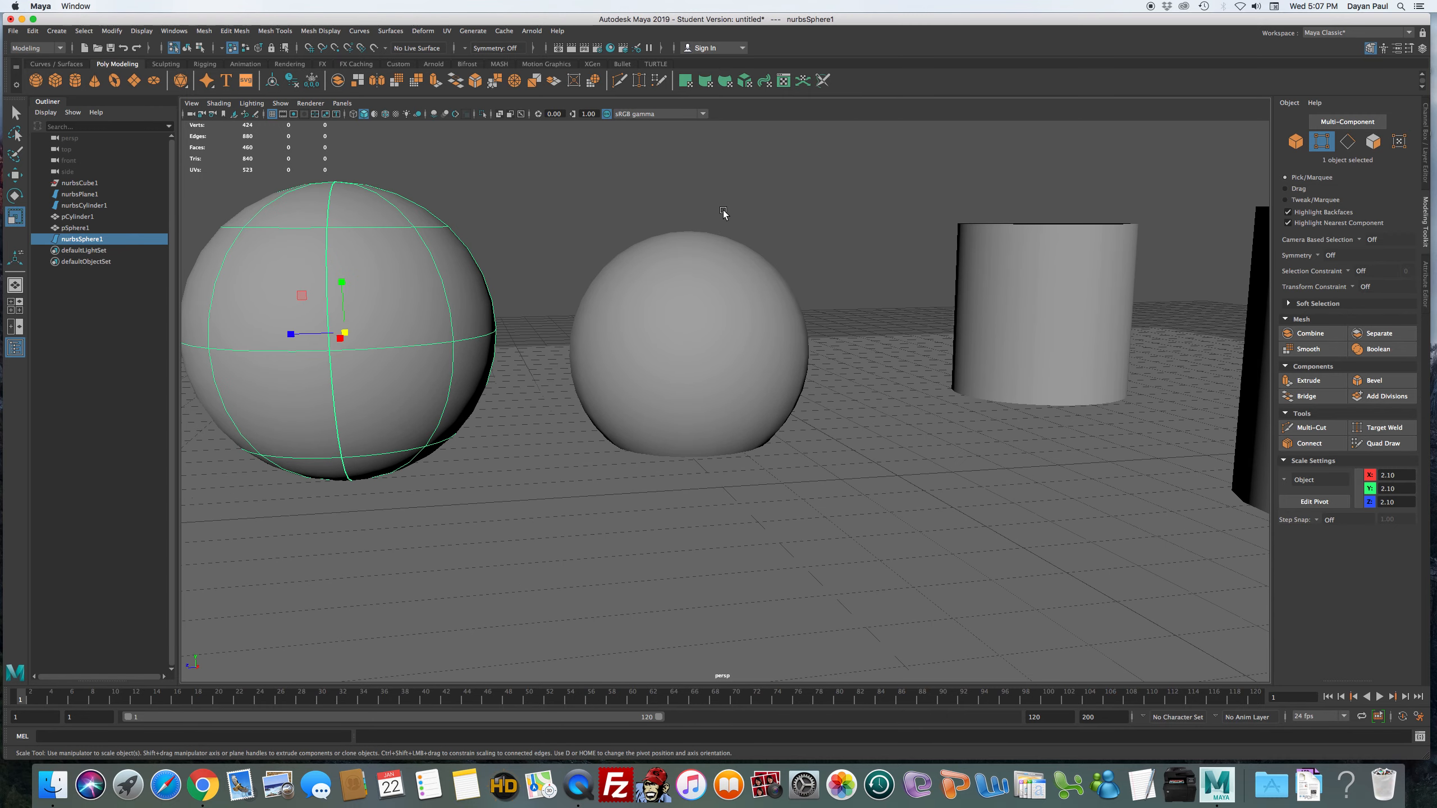
left_click(727, 204)
left_click(406, 343)
left_click(638, 306)
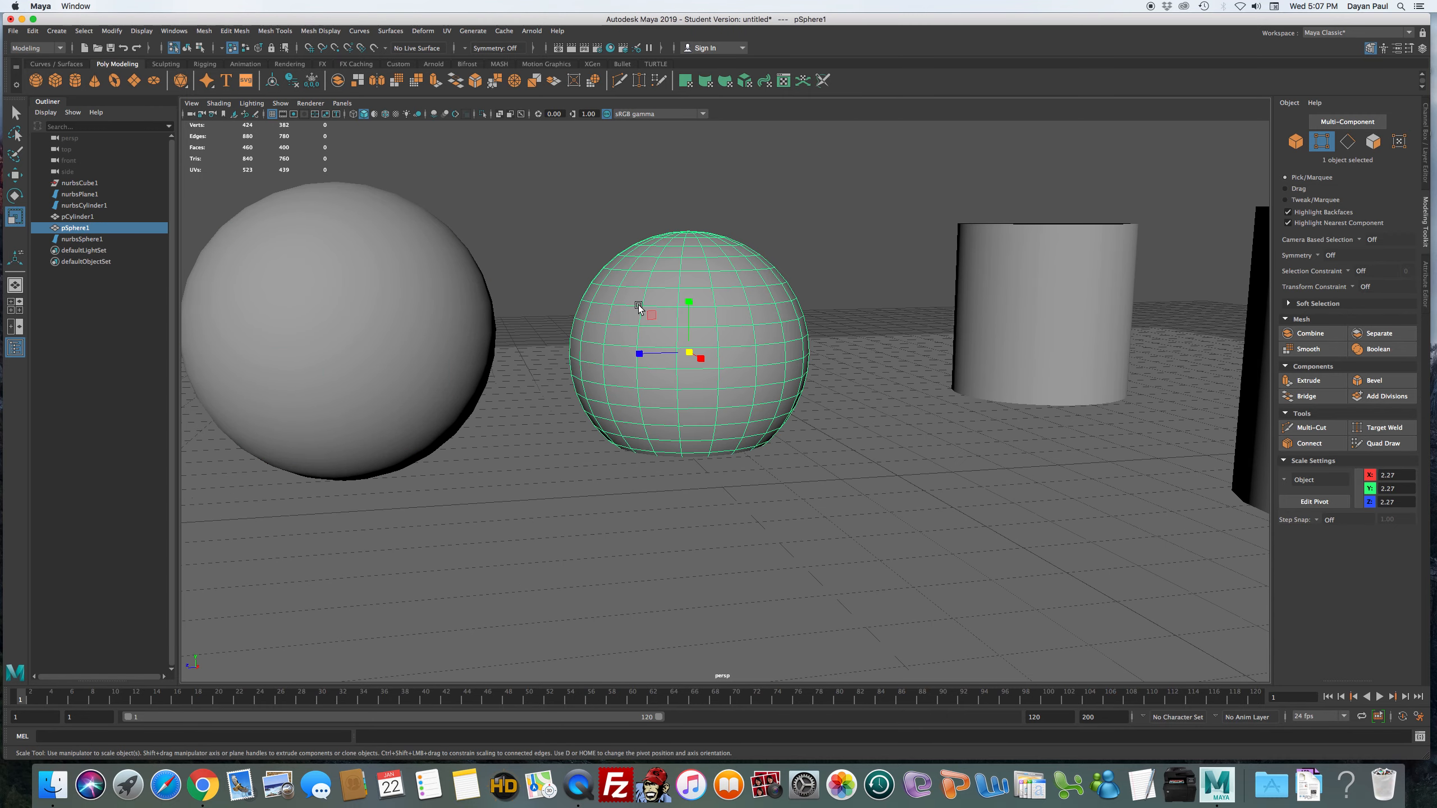
Shift the NURBS sphere along the Z axis to about 8.05.
left_click(379, 357)
key("w")
left_click_drag(283, 335, 434, 374)
left_click_drag(482, 504, 320, 385)
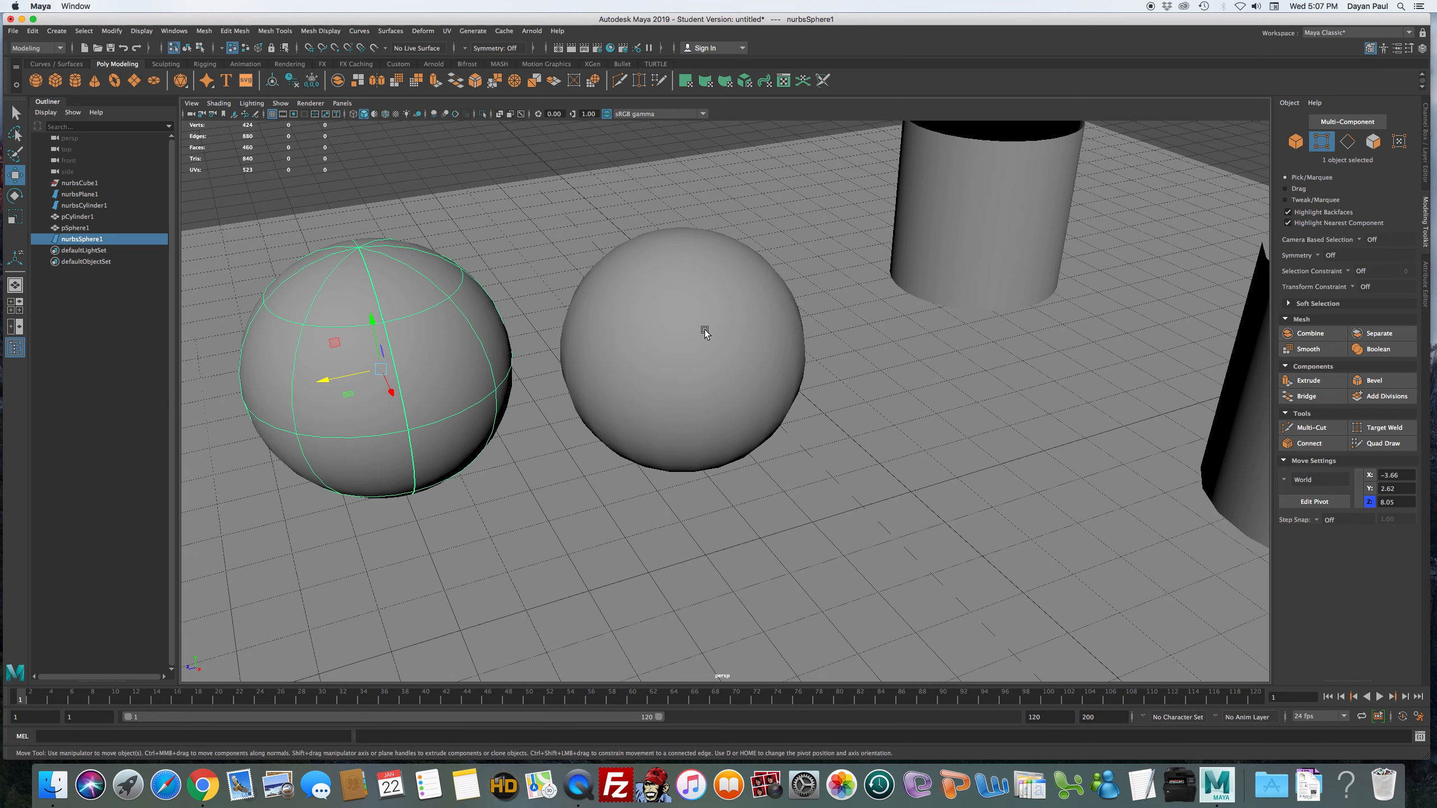
Select the polygon and NURBS spheres alternately to compare how their wireframes are subdivided.
left_click(698, 348)
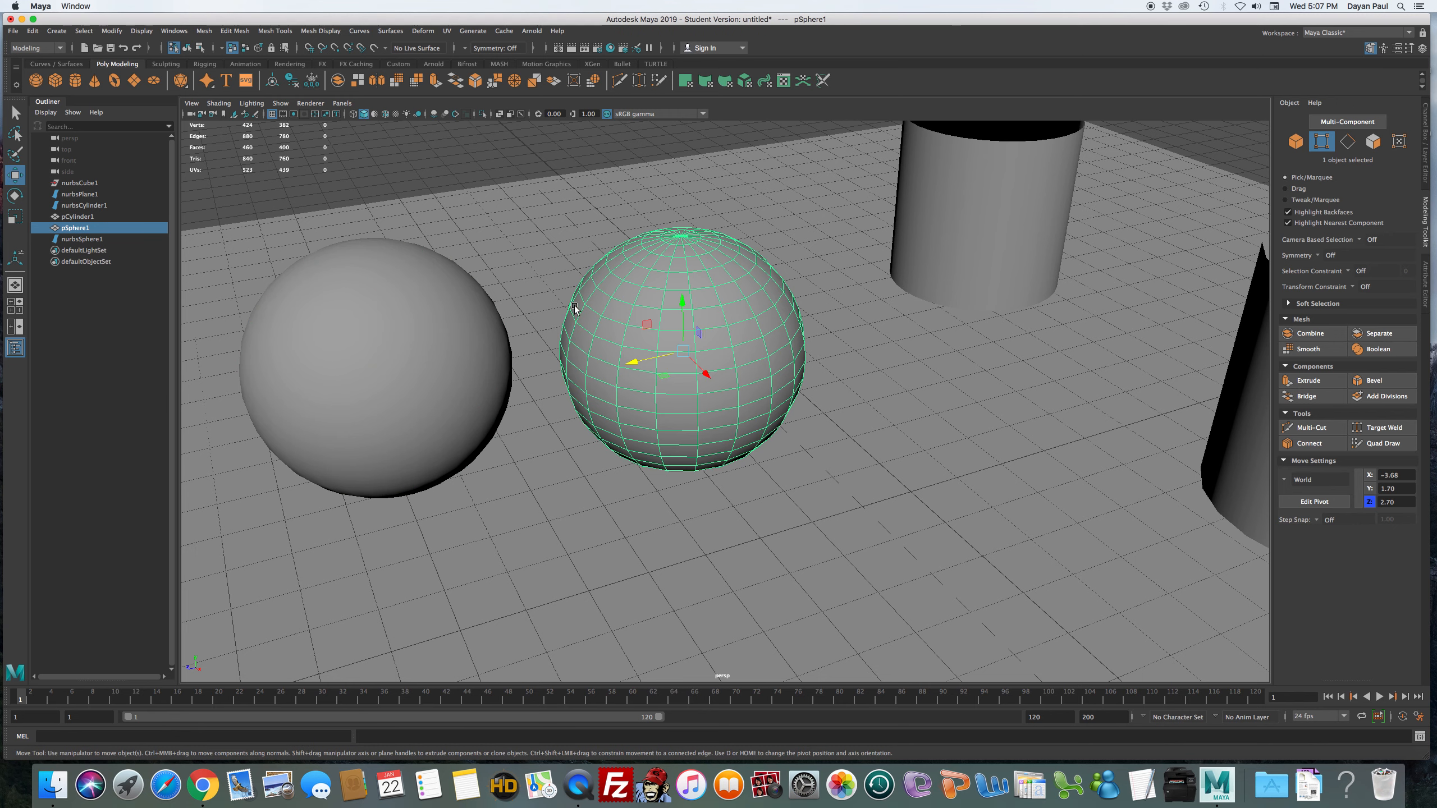
left_click(450, 315)
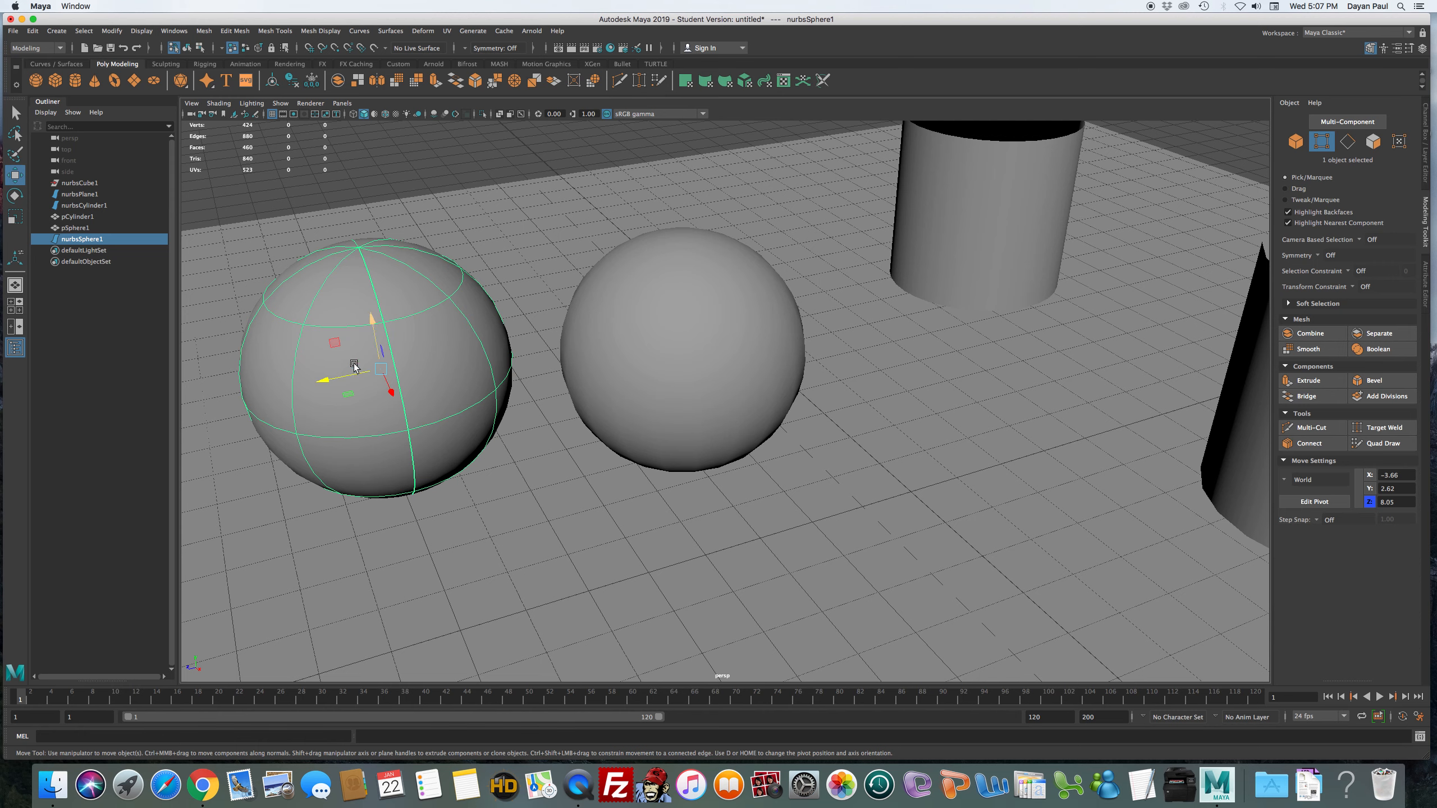
left_click(634, 346)
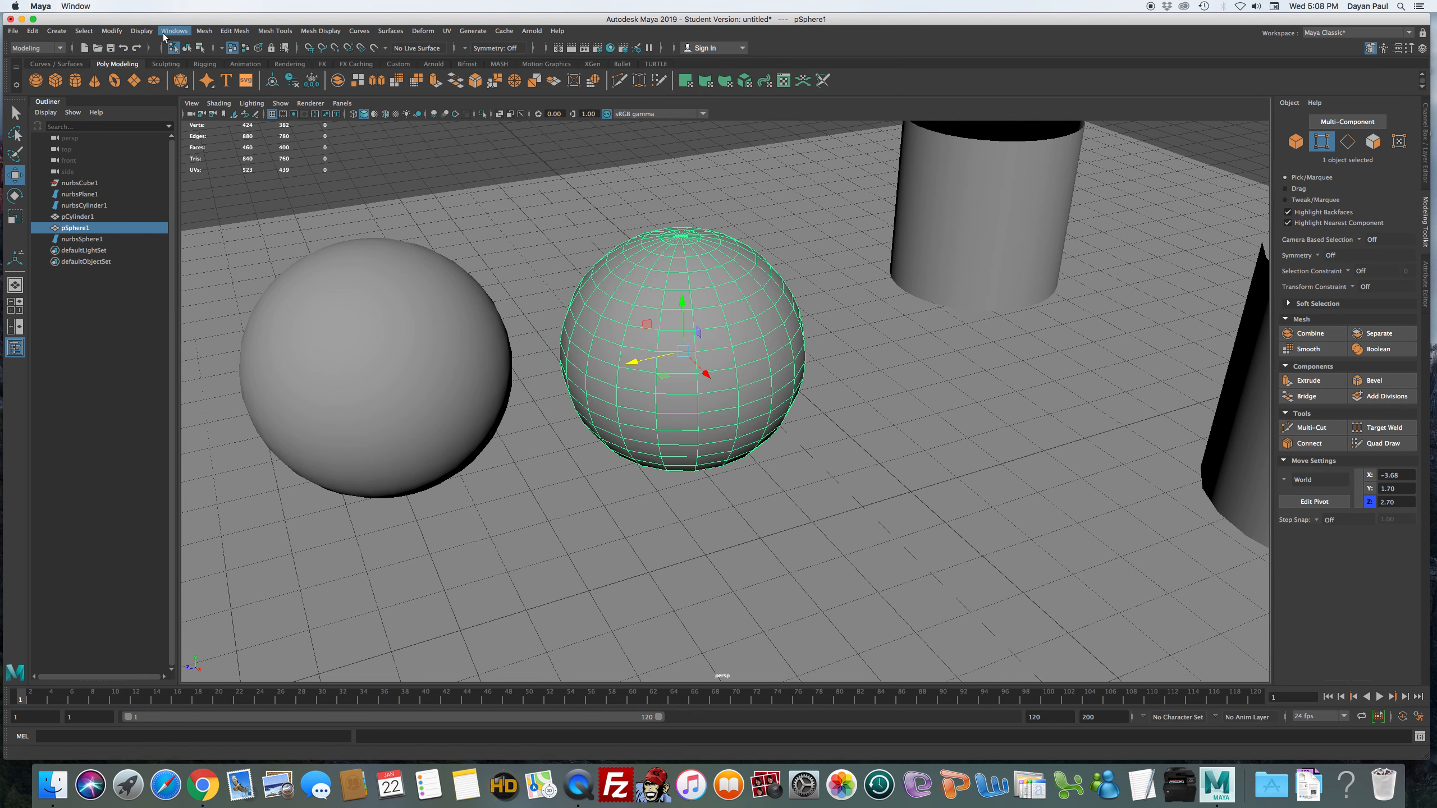
Add a NURBS cube, raise it above the plane, scale it up and shift it to about Y 1.08, Z -1.37.
left_click(57, 30)
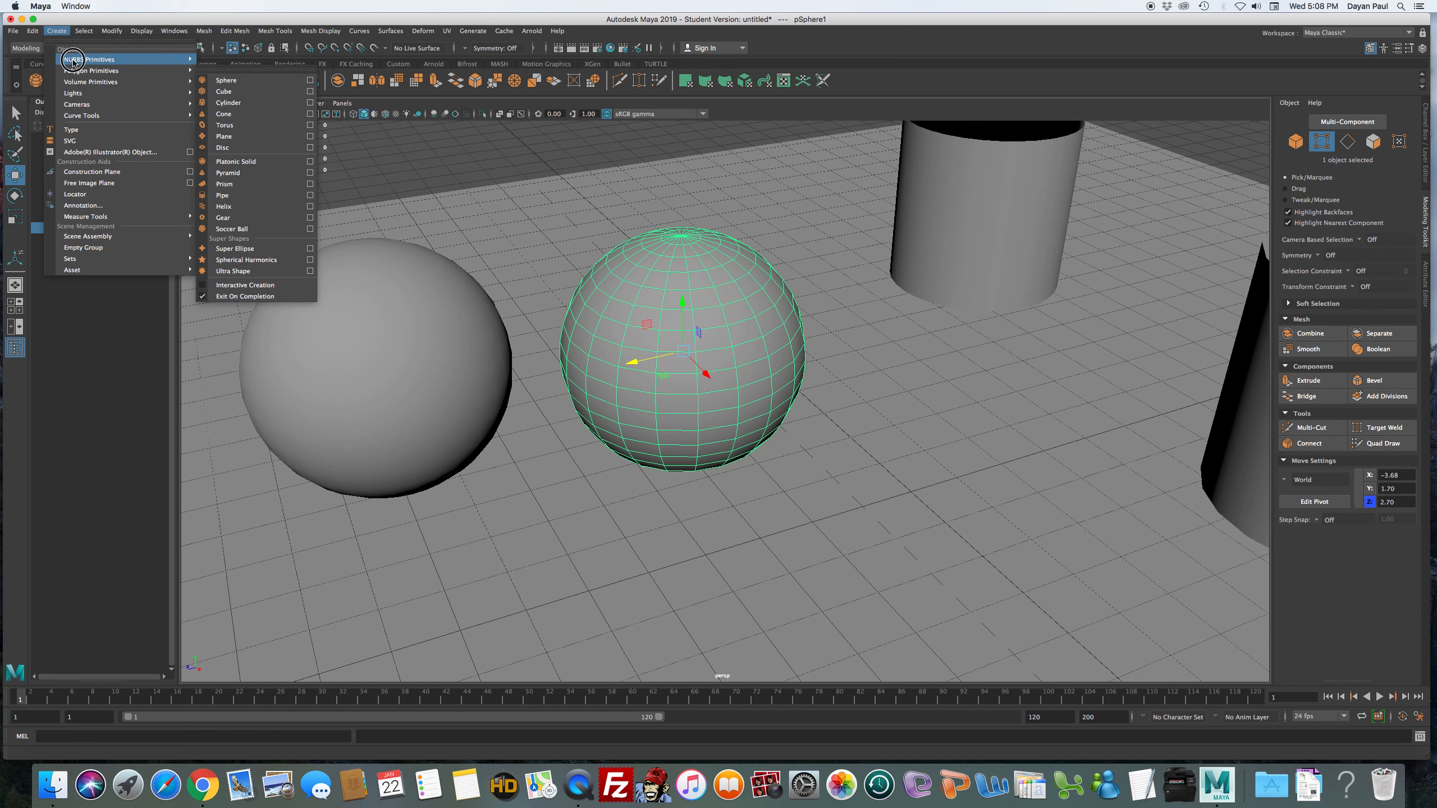
mouse_move(154, 68)
mouse_move(113, 59)
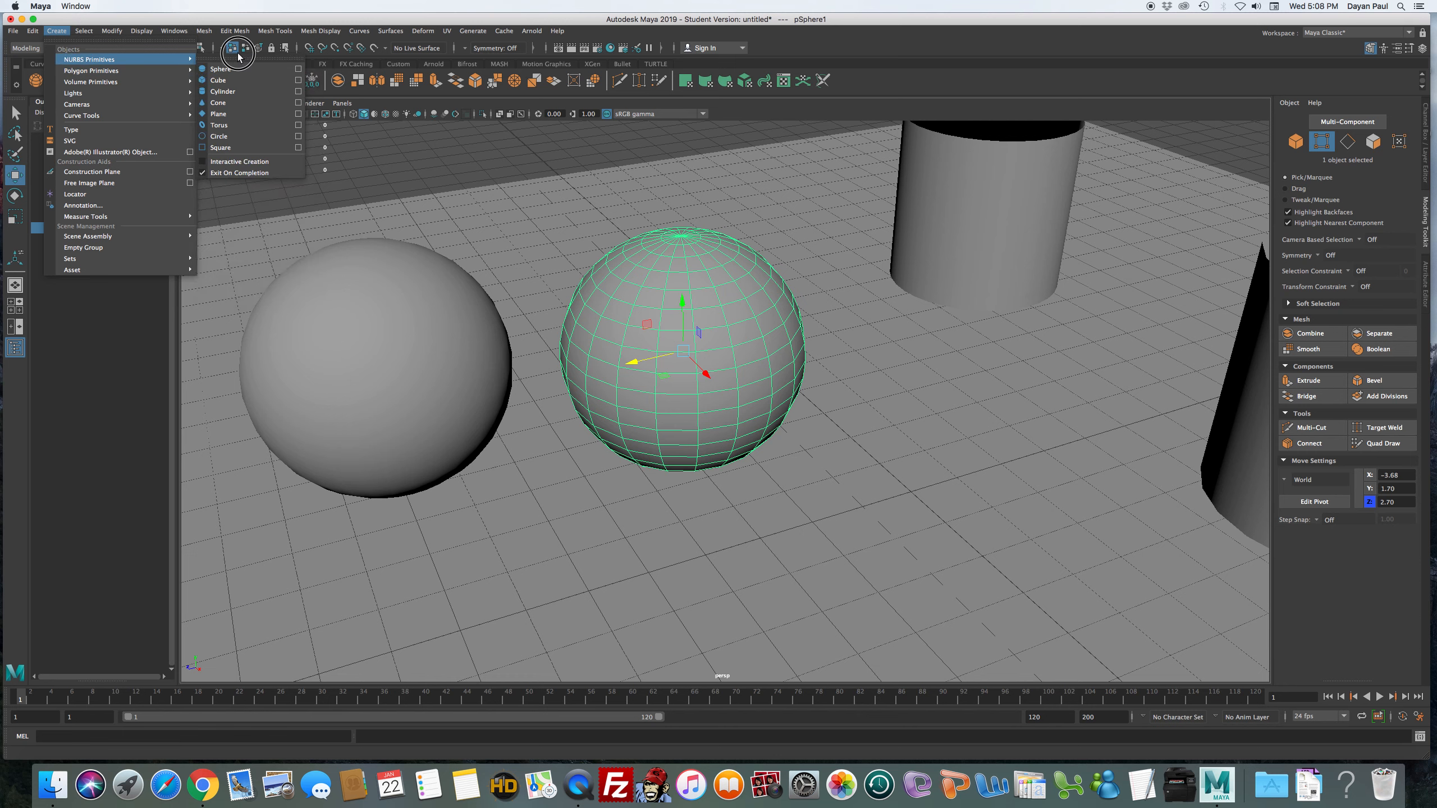
left_click(226, 80)
left_click_drag(917, 453, 978, 422)
key("e")
key("r")
key("w")
left_click_drag(874, 453, 936, 434)
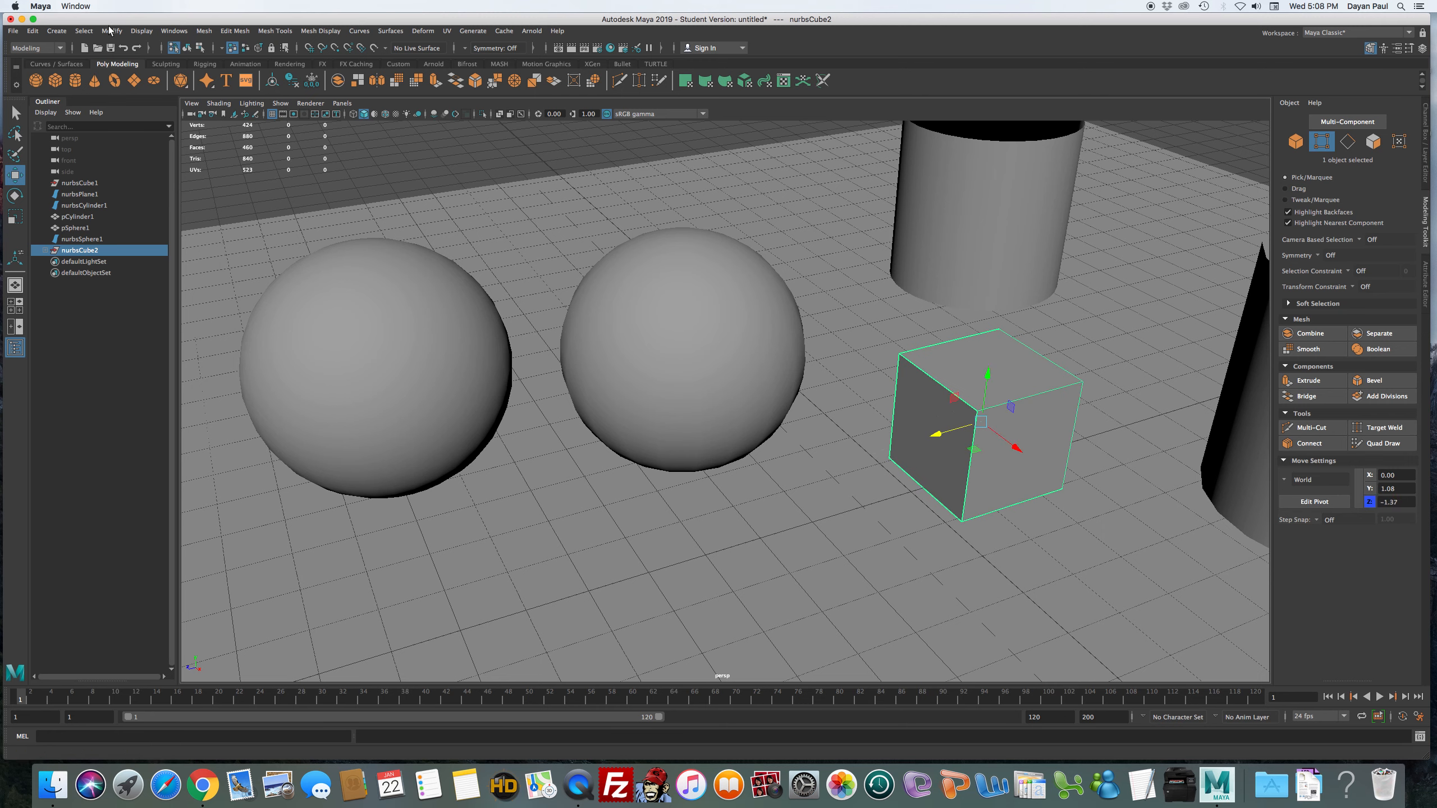
Add a polygon cube, scale it to about 0.18, 11.26 and 0.12 in X, Y and Z, and place it on the plane near the NURBS cube.
left_click(57, 30)
mouse_move(69, 69)
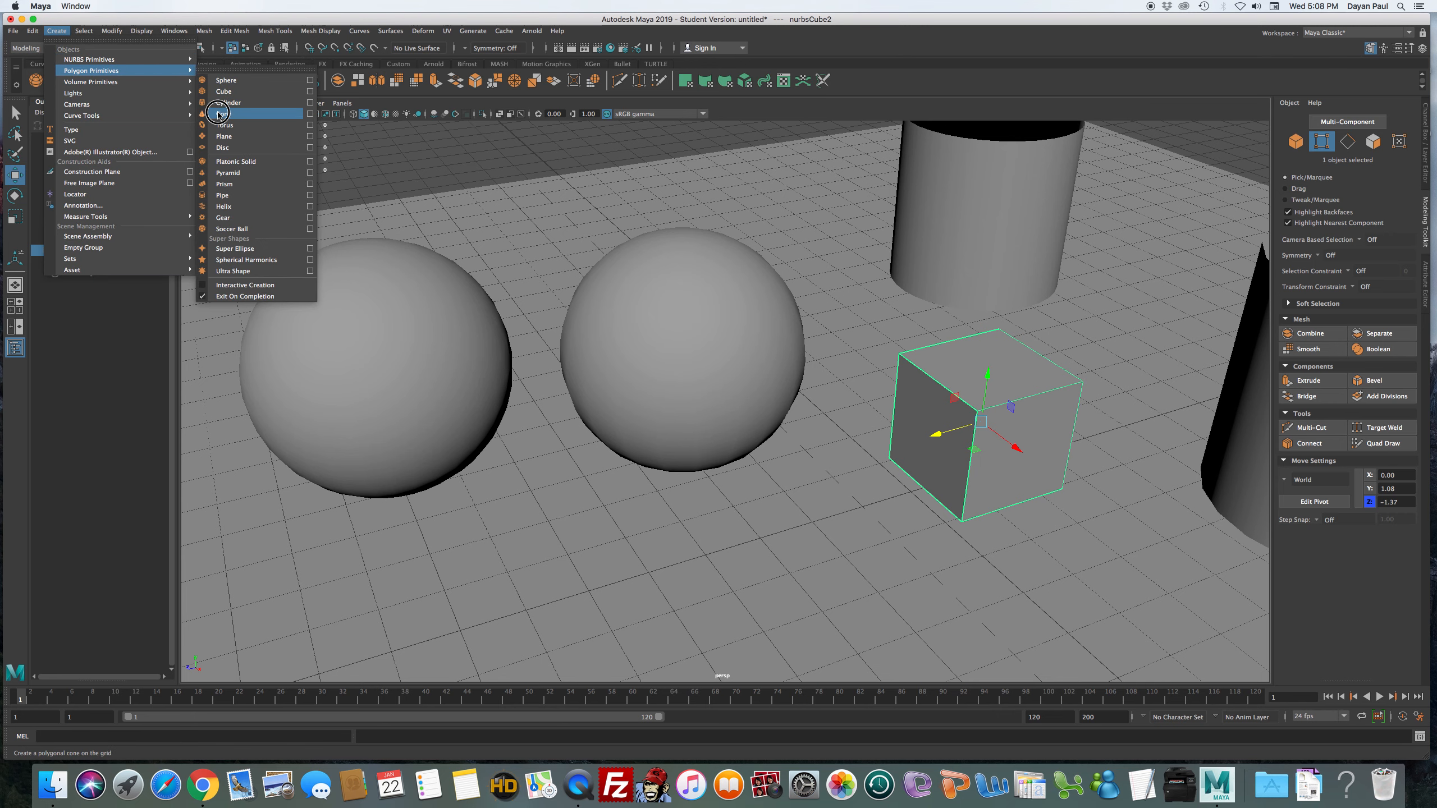
left_click(224, 91)
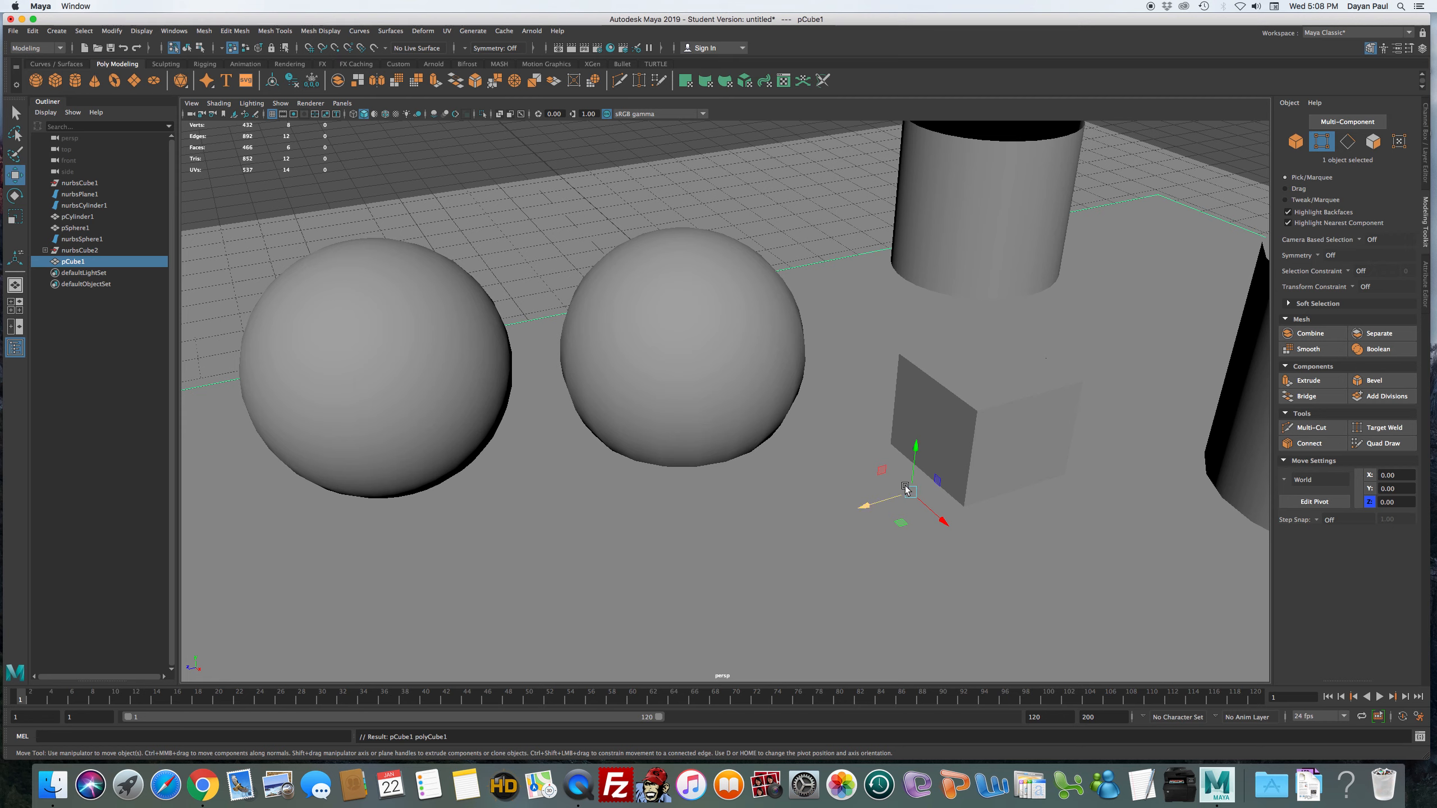
key("a")
key("e")
key("r")
left_click_drag(781, 428, 569, 515)
left_click_drag(781, 385, 888, 8)
left_click_drag(781, 383, 836, 126)
left_click_drag(733, 440, 797, 482)
key("w")
key("r")
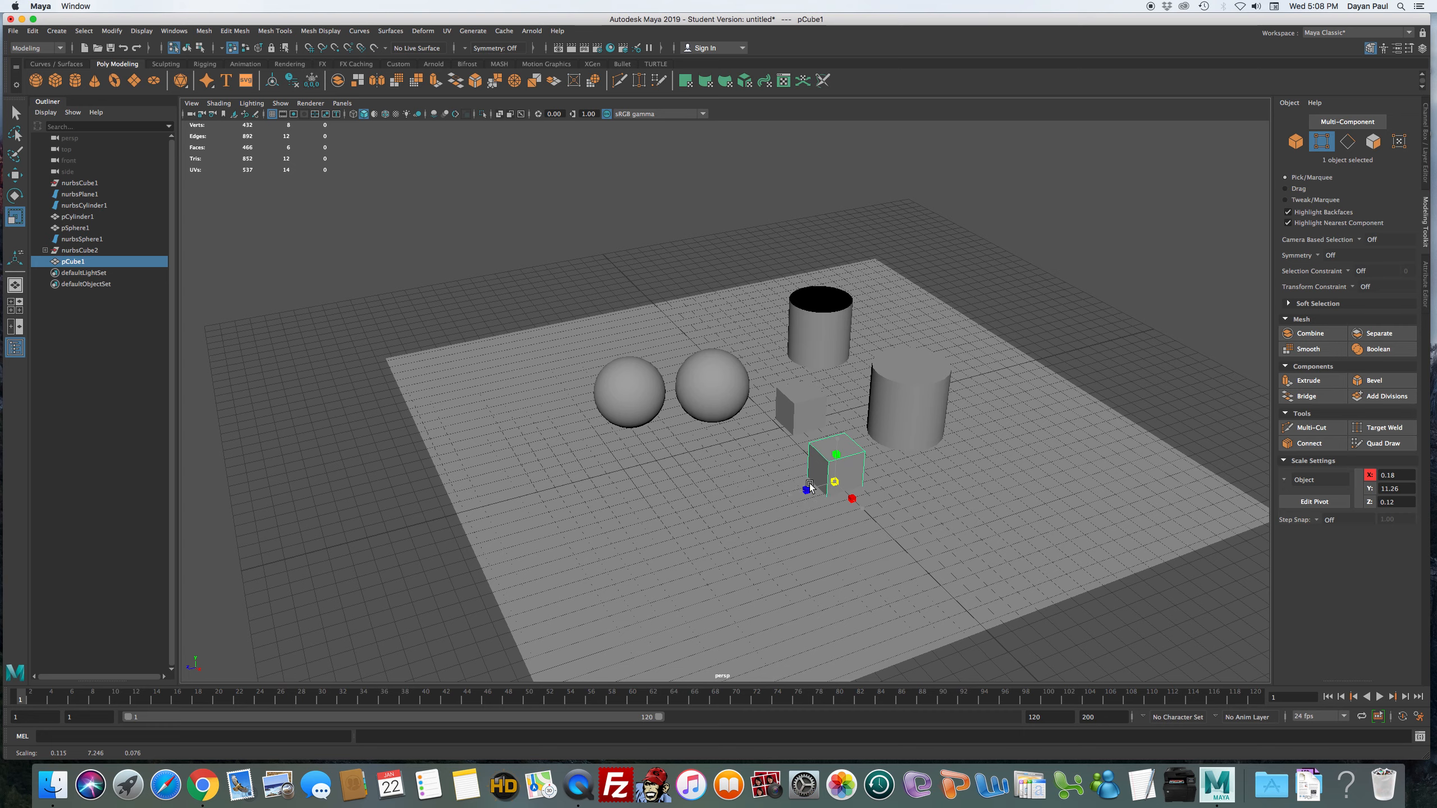
left_click(1142, 249)
Add a NURBS torus, raise it to about 6.07 on Y and scale it up uniformly.
right_click_drag(835, 483, 1140, 467, "alt")
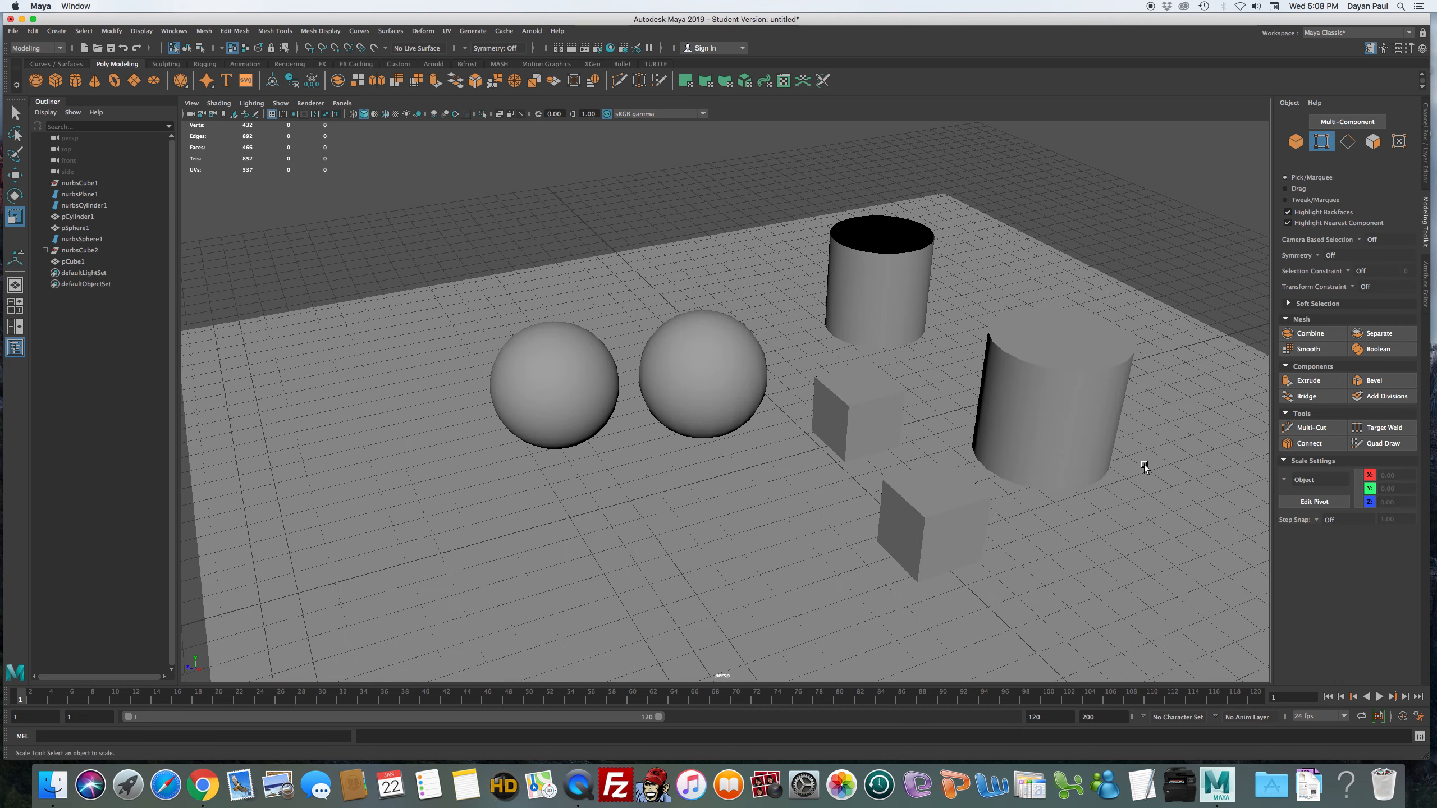
middle_click_drag(1140, 468, 919, 457, "alt")
left_click_drag(919, 458, 956, 458, "alt")
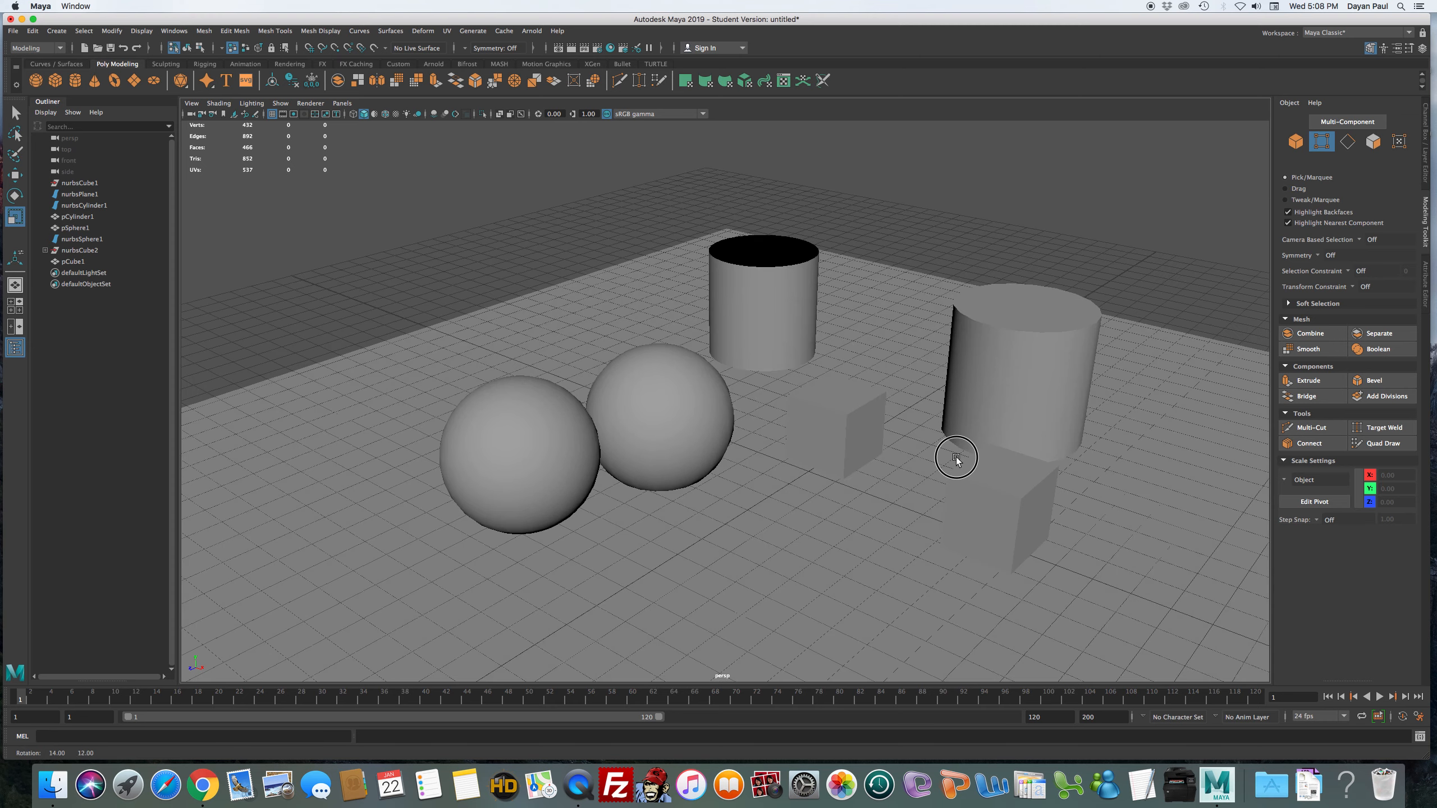
left_click(57, 30)
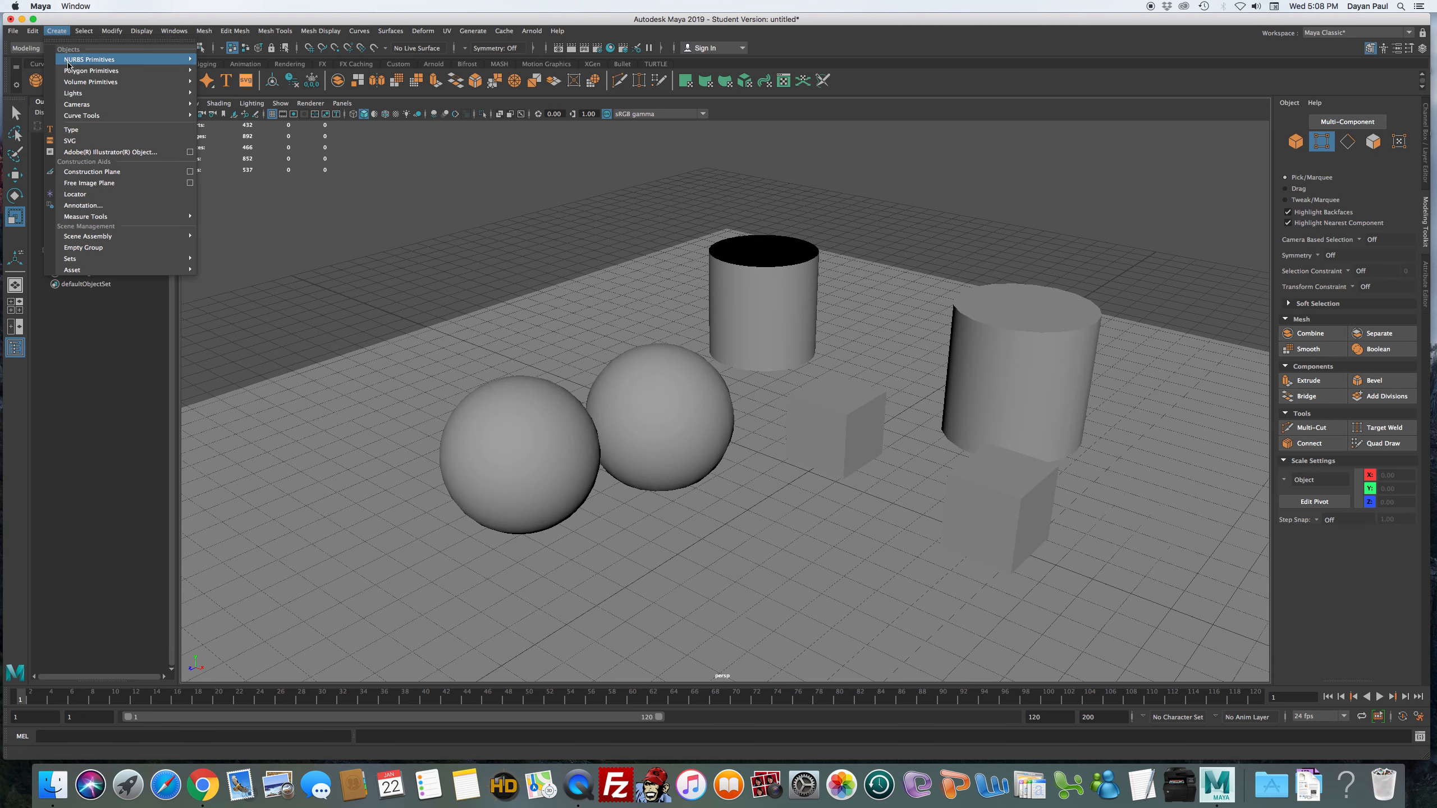
mouse_move(68, 61)
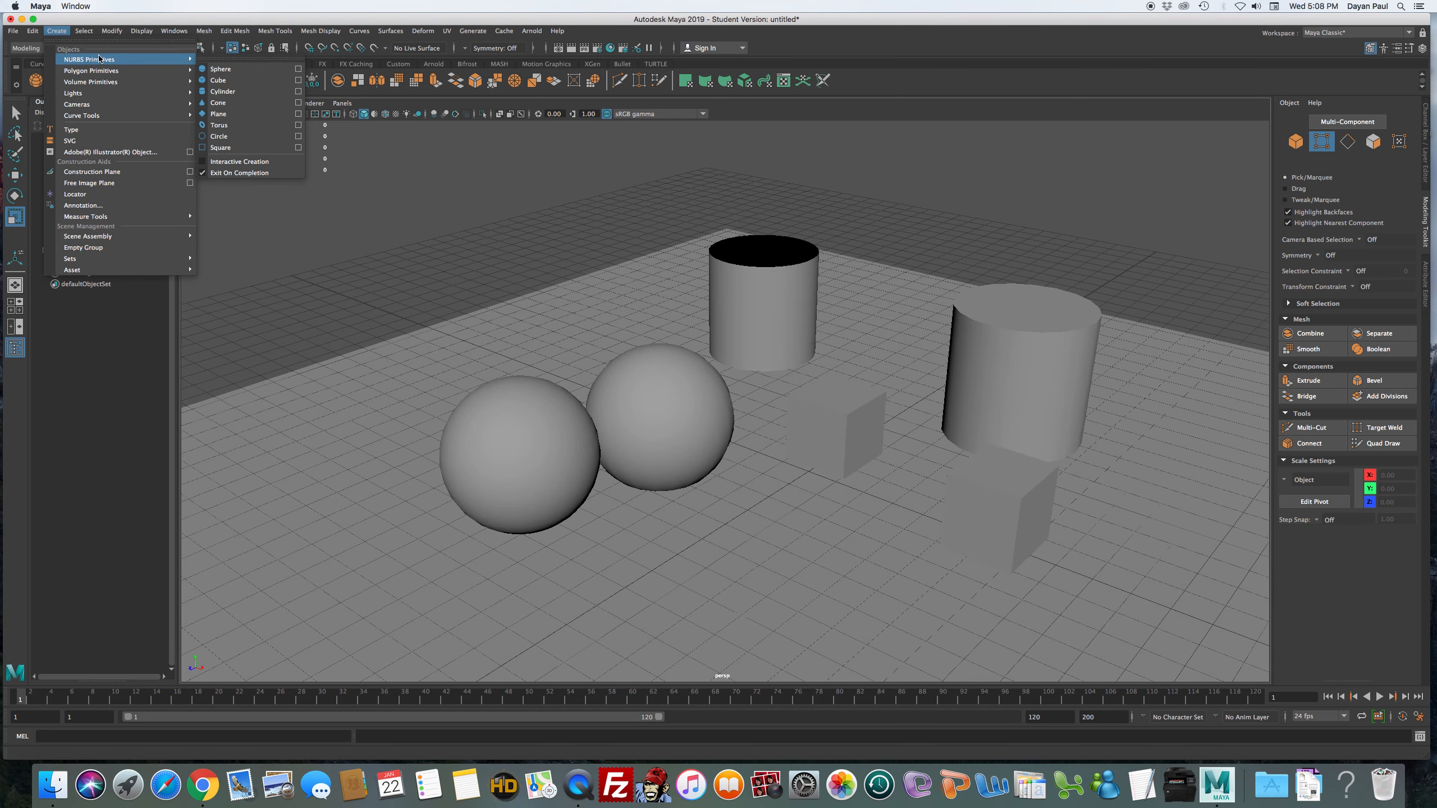
left_click(221, 125)
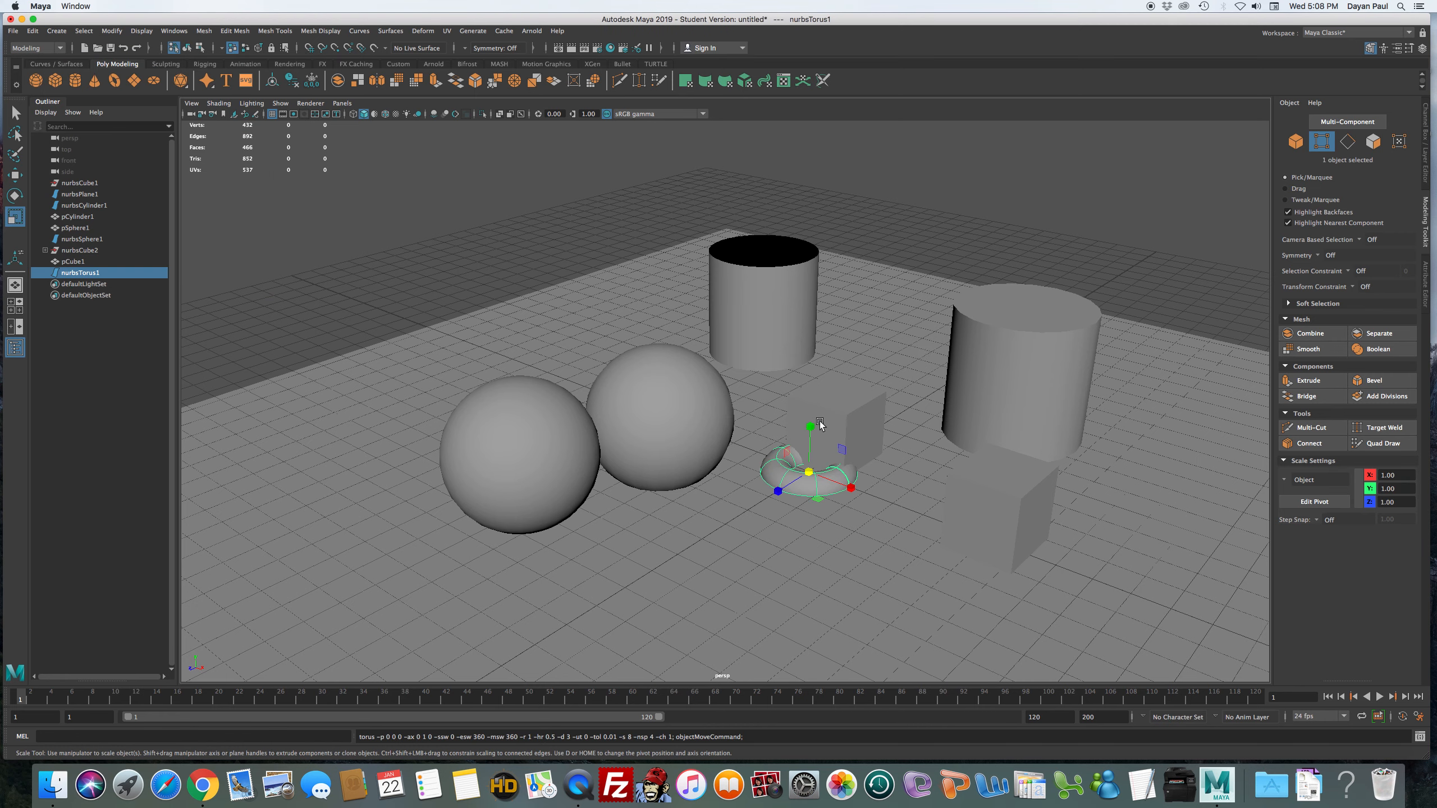
key("w")
left_click_drag(818, 425, 952, 222)
key("e")
key("r")
left_click_drag(829, 280, 885, 282)
Move the torus behind the spheres and lower it to about X -12.30, Y 1.82.
key("e")
key("w")
left_click_drag(799, 286, 566, 313)
left_click_drag(560, 183, 557, 295)
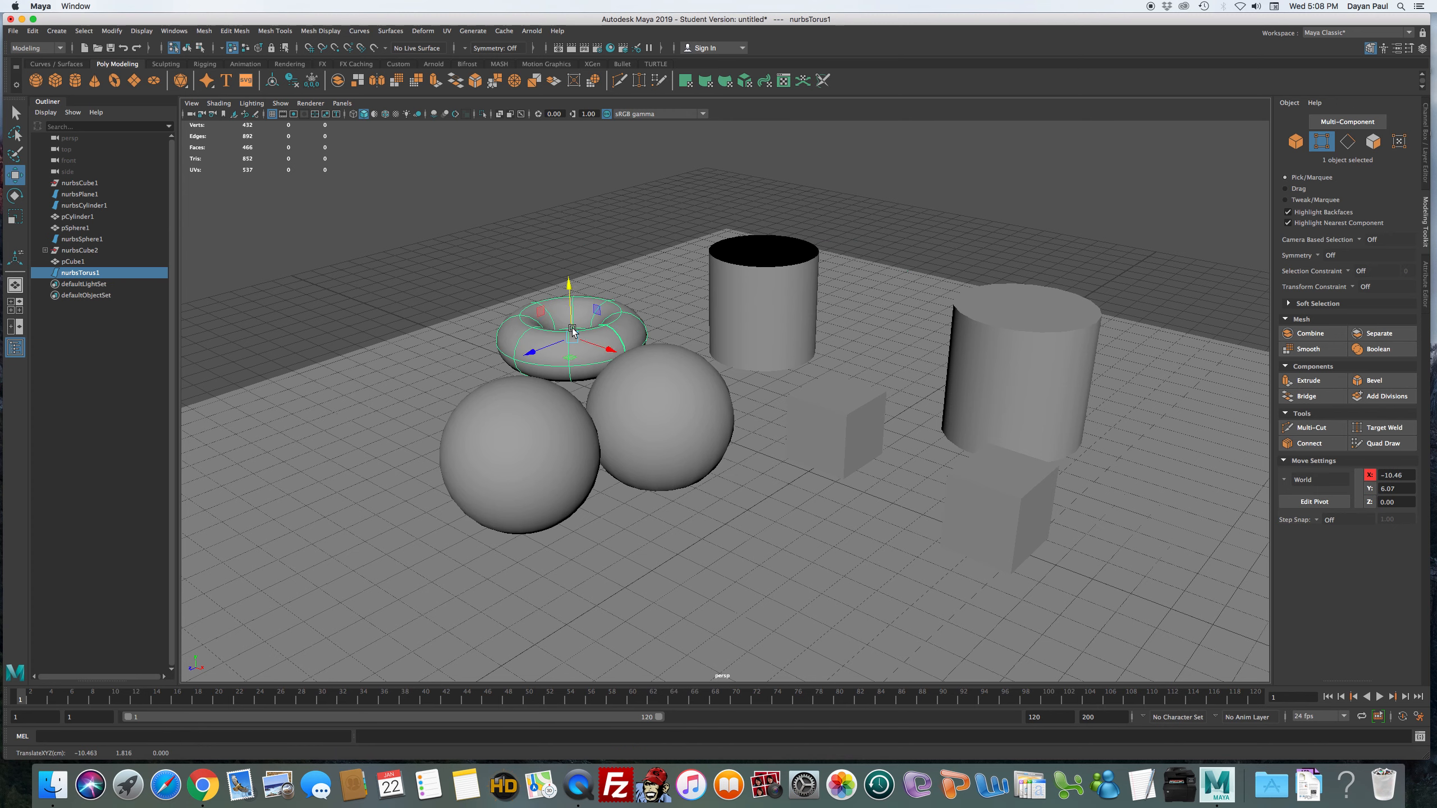
left_click_drag(605, 348, 571, 336)
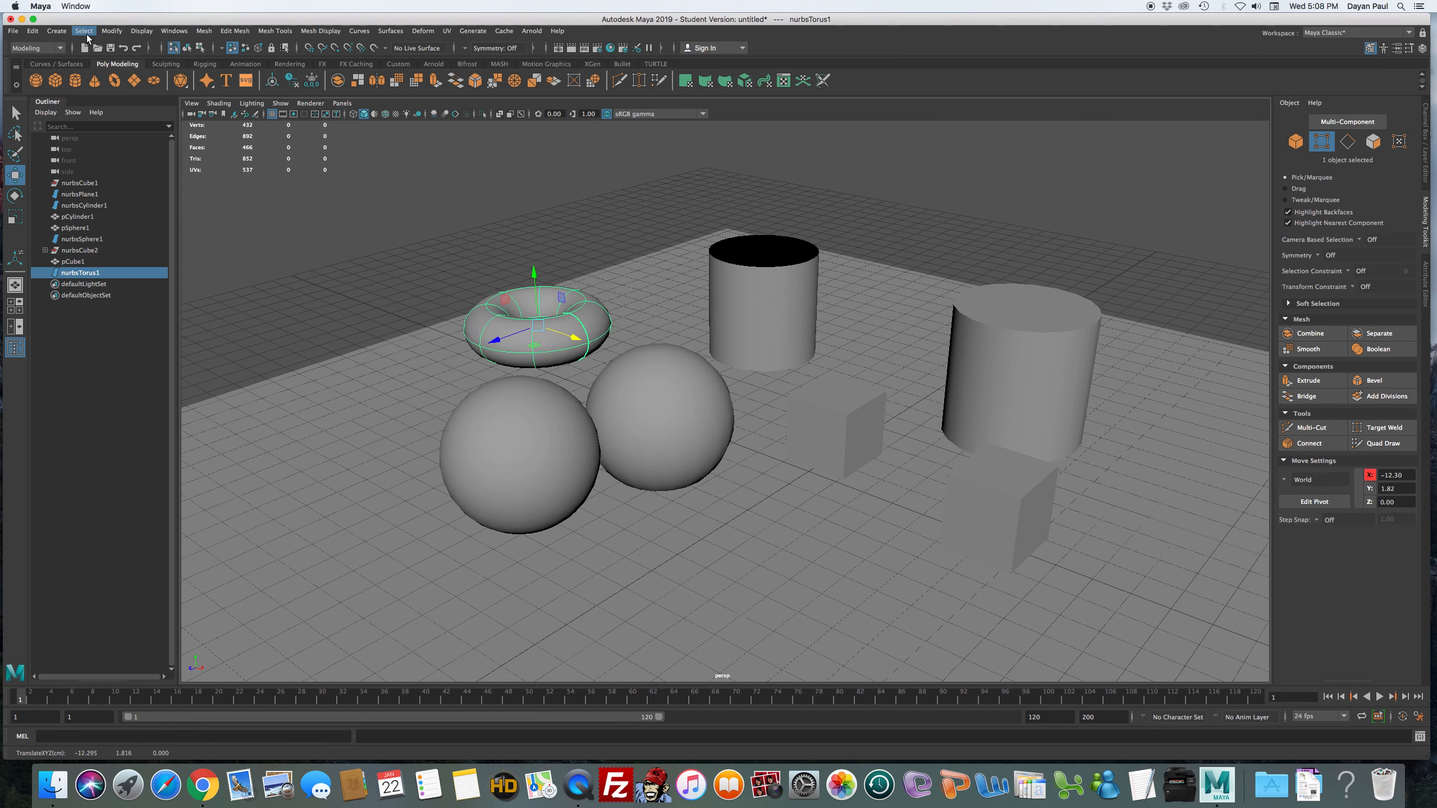
Add a polygon pyramid, scale it up uniformly and place it between the two cylinders at about X -3.77, Y 1.01, Z -10.76.
left_click(57, 31)
mouse_move(87, 66)
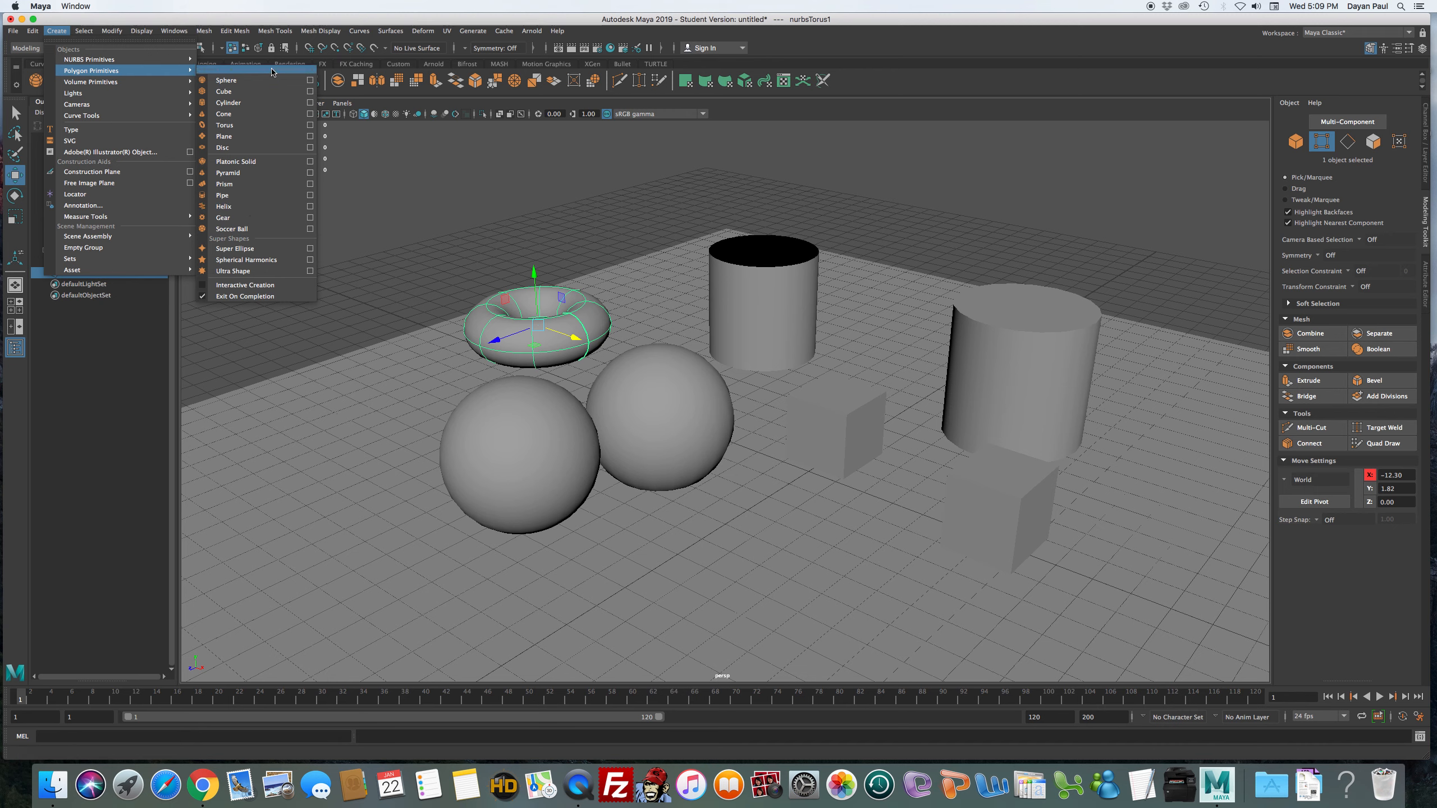
left_click(255, 173)
left_click_drag(808, 422, 849, 280)
key("e")
key("r")
left_click_drag(819, 337, 940, 315)
key("w")
left_click_drag(806, 306, 899, 253)
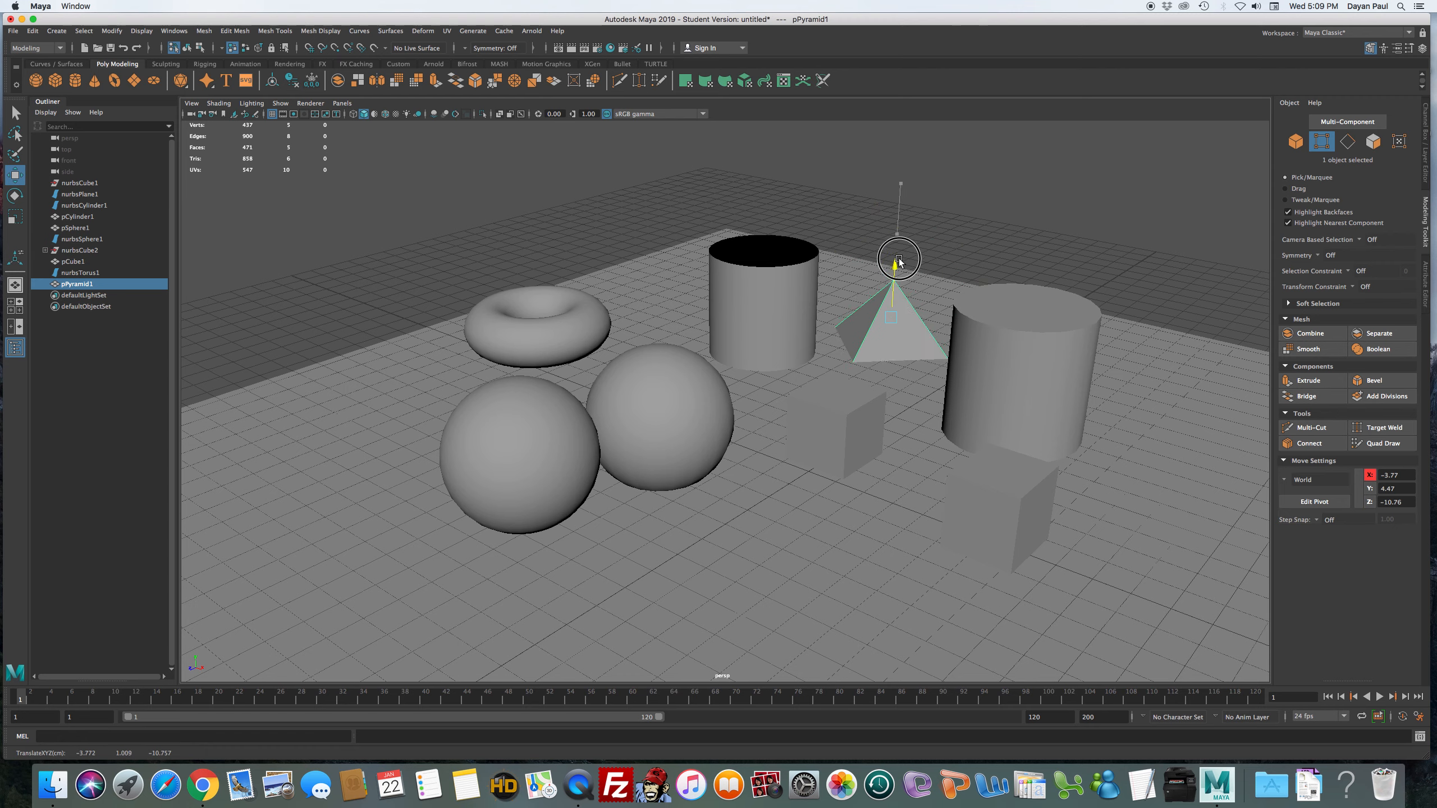
left_click(1036, 189)
Select the polygon cylinder, the NURBS cylinder and the NURBS torus in turn to compare their surface lines.
left_click_drag(1031, 410, 936, 351, "alt")
left_click(931, 344)
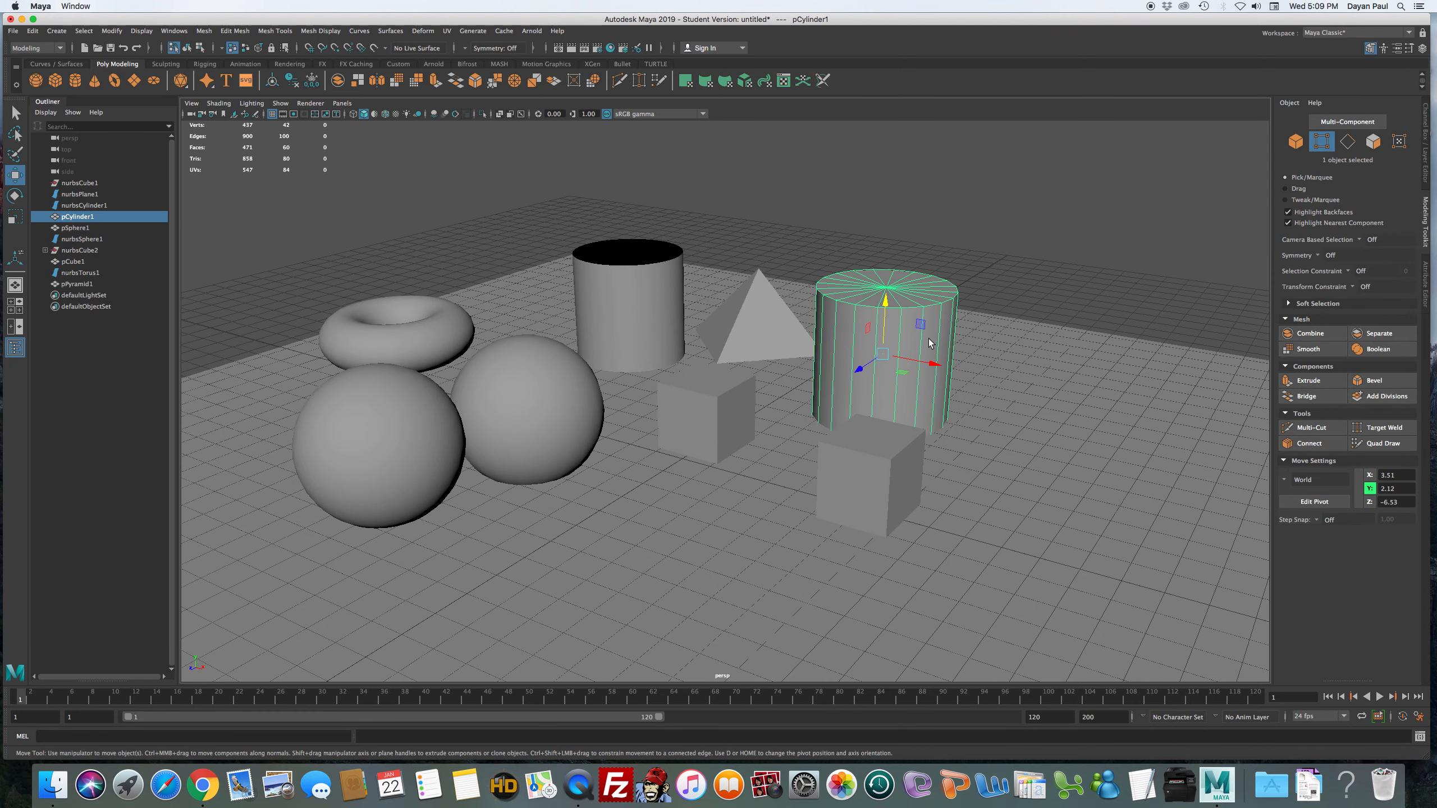
left_click(667, 280)
left_click(893, 201)
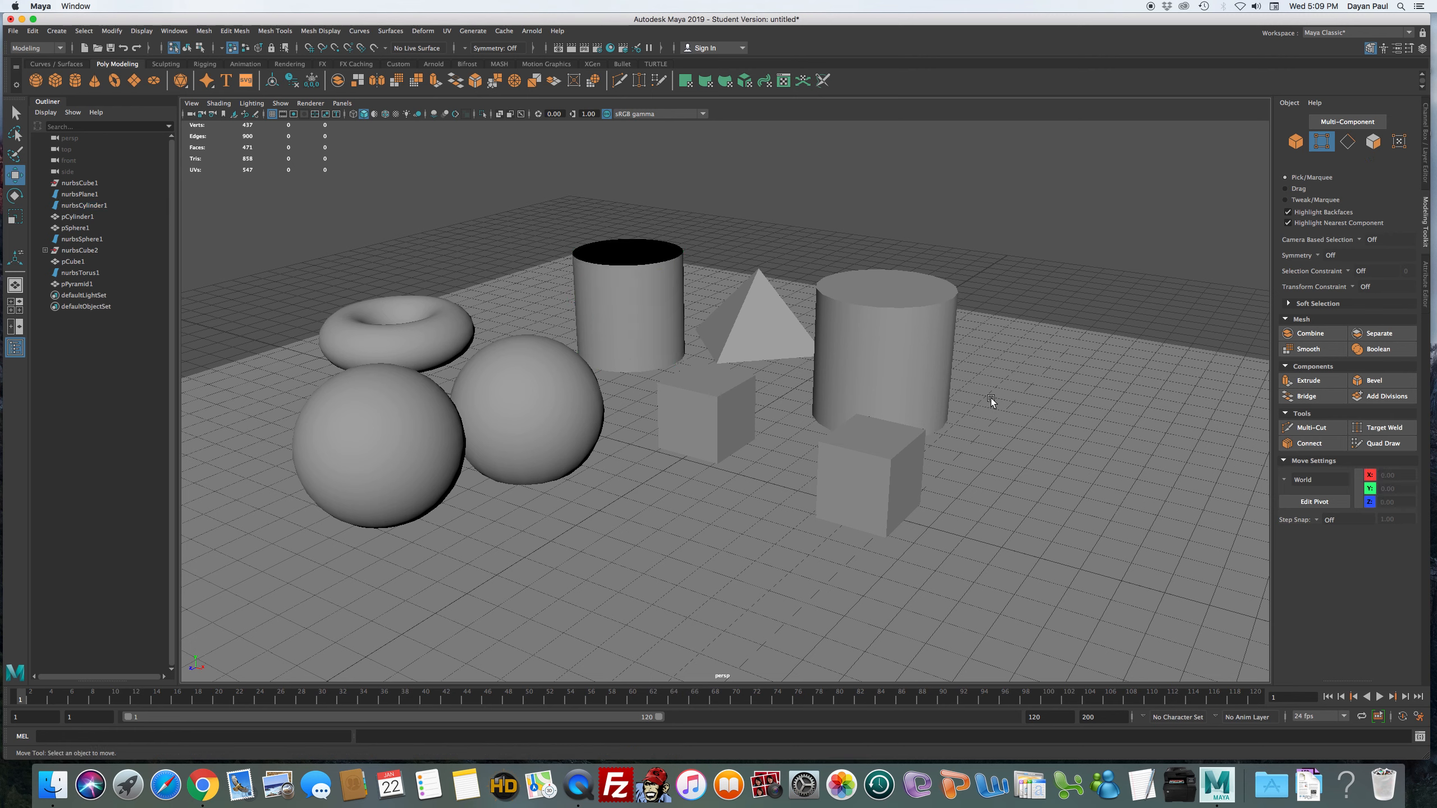
left_click(645, 309)
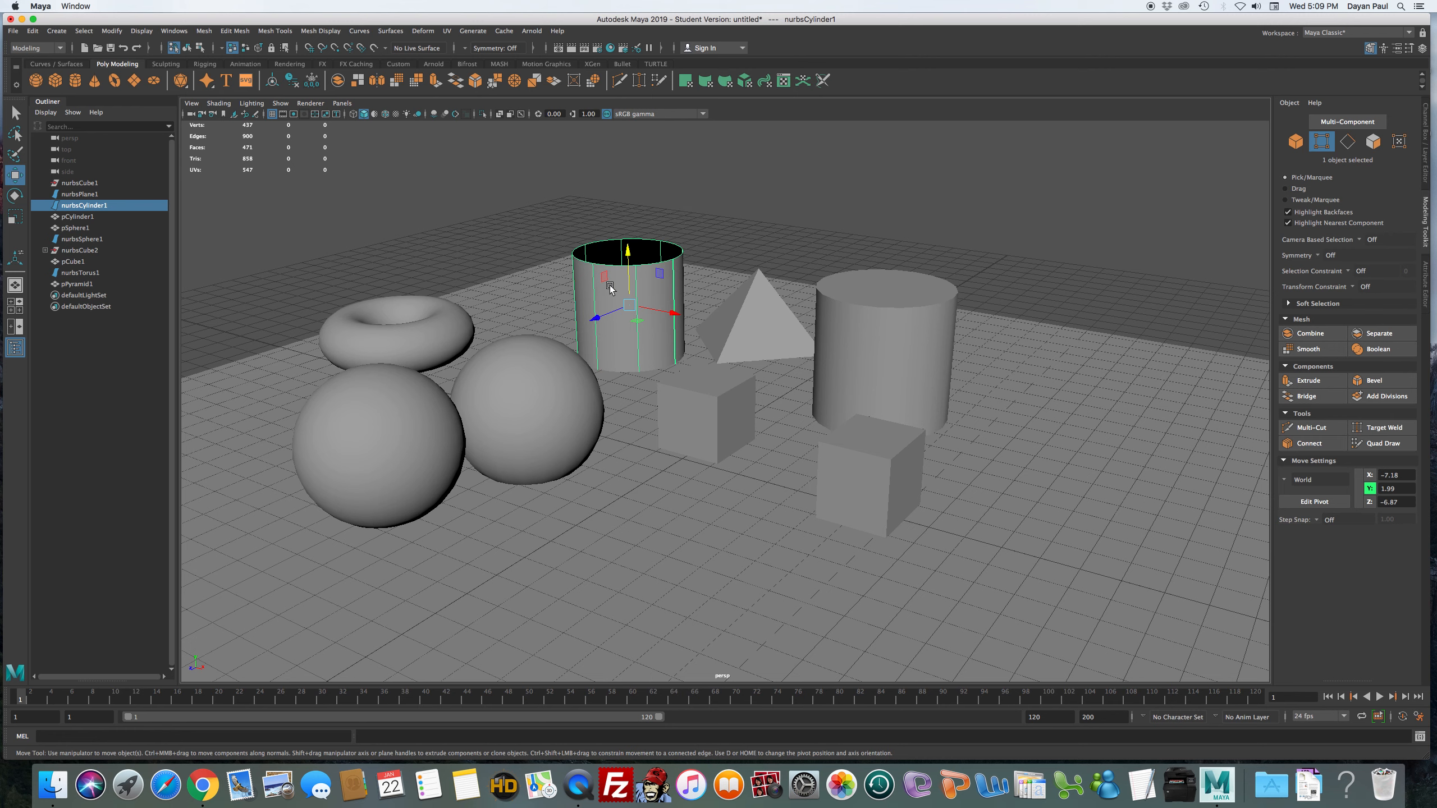
left_click(428, 323)
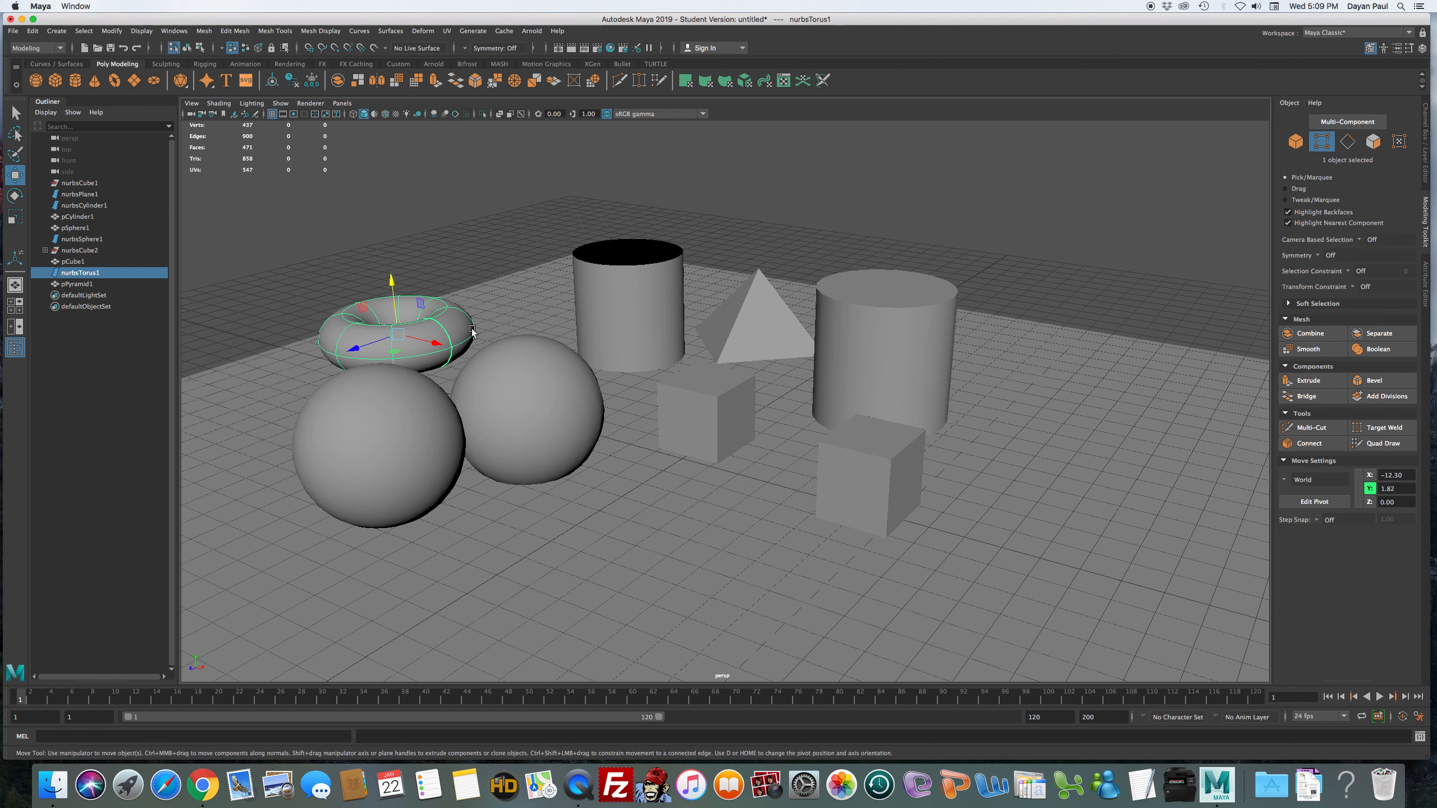
left_click(833, 213)
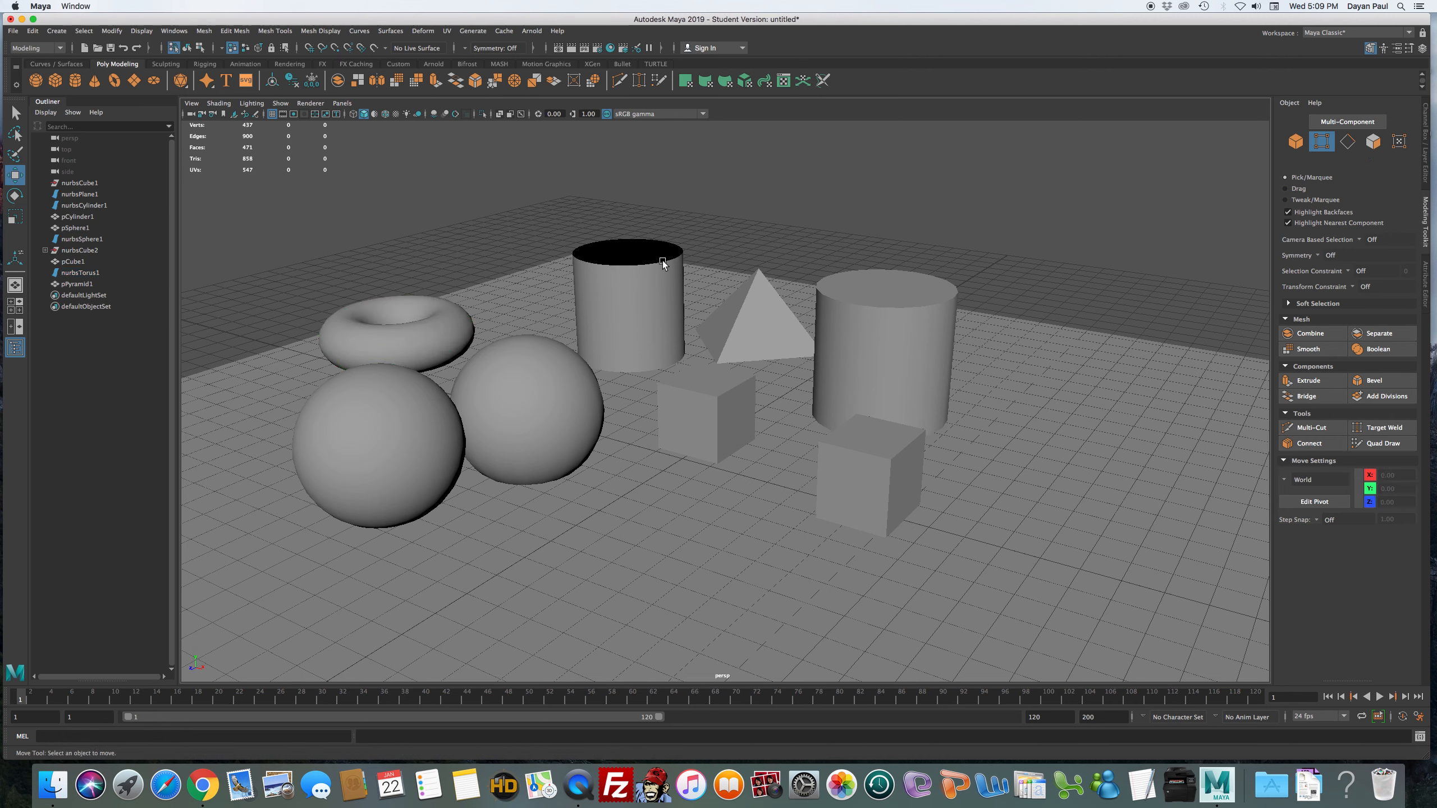
Alternate the selection between the NURBS and polygon cylinders to compare their tops and subdivisions.
left_click(655, 269)
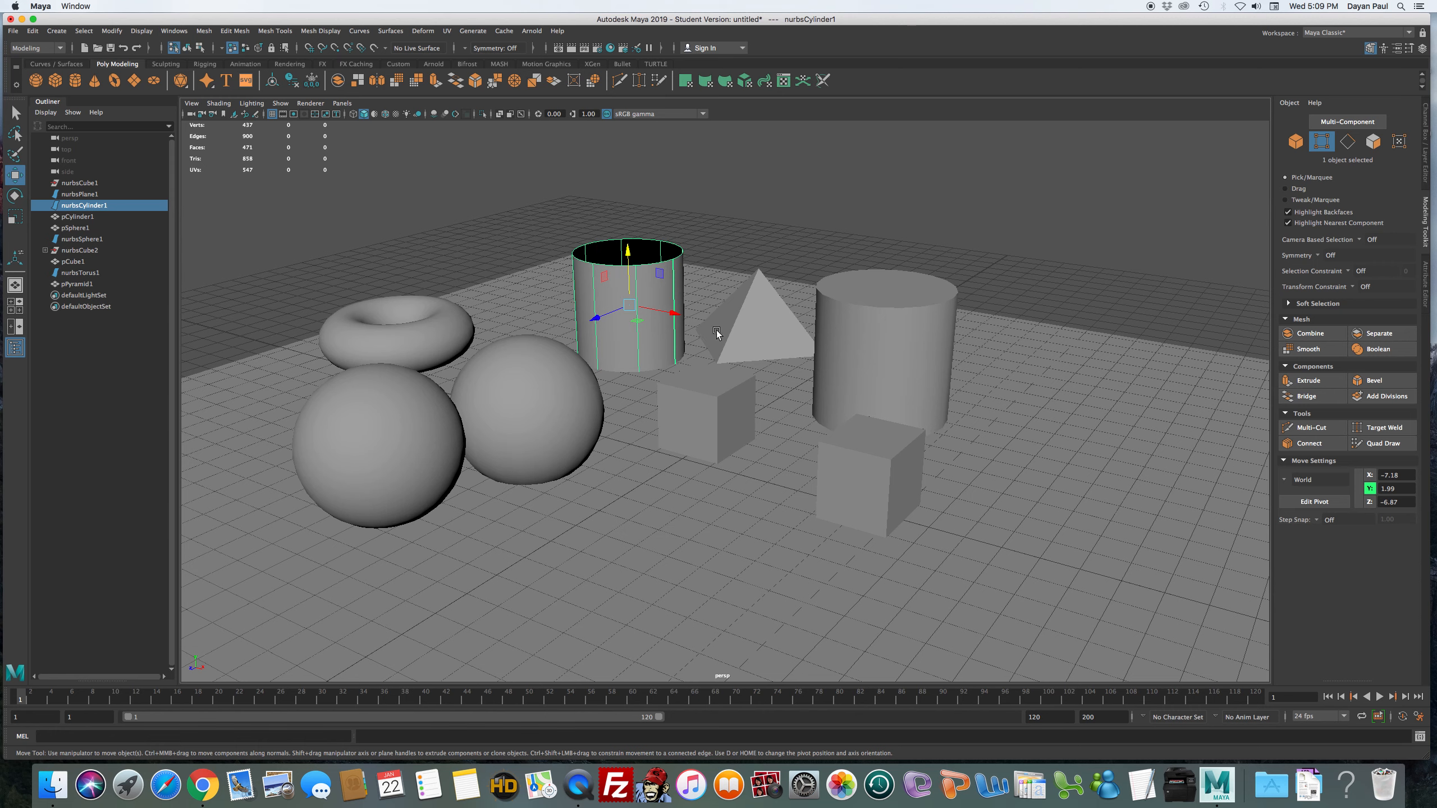
left_click(801, 205)
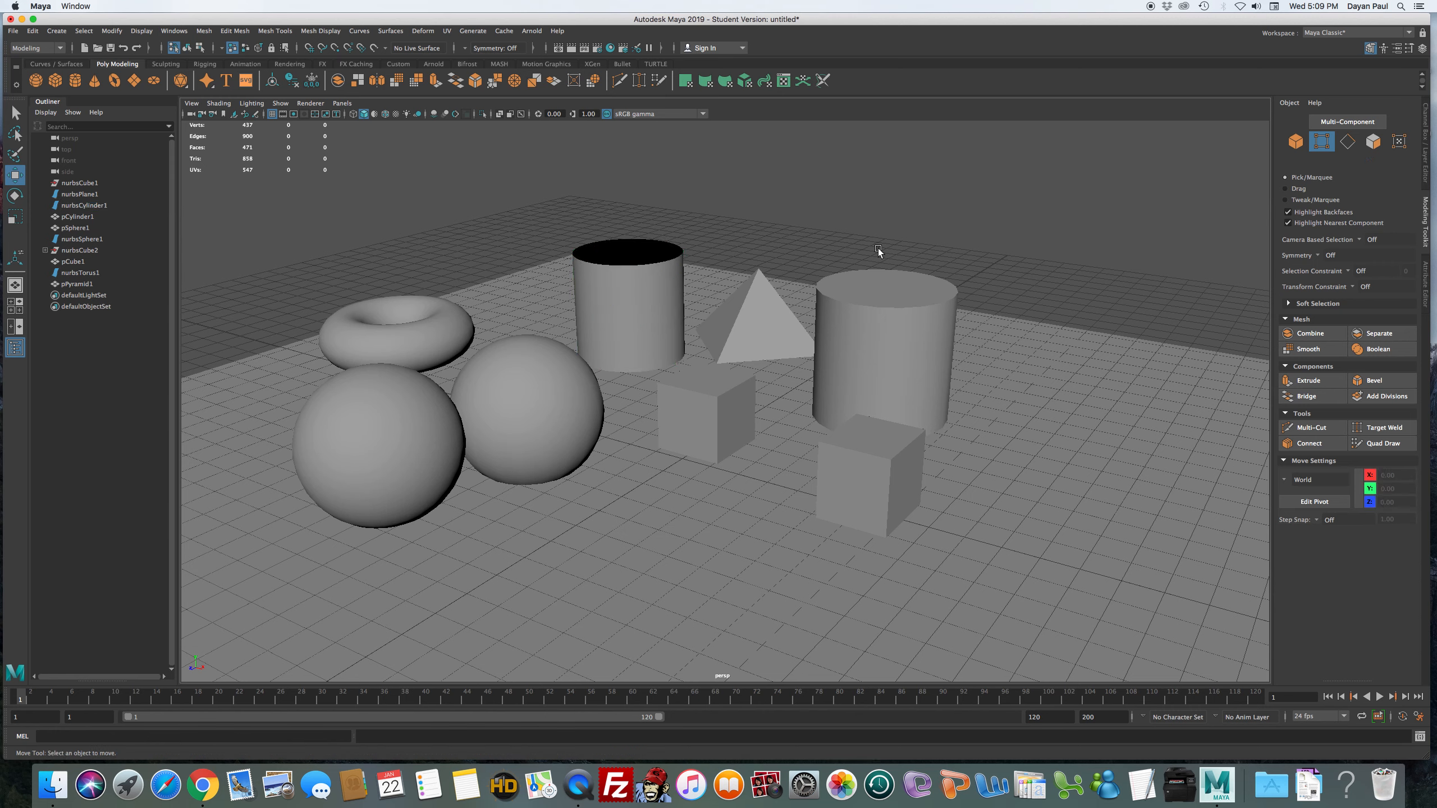
left_click(929, 290)
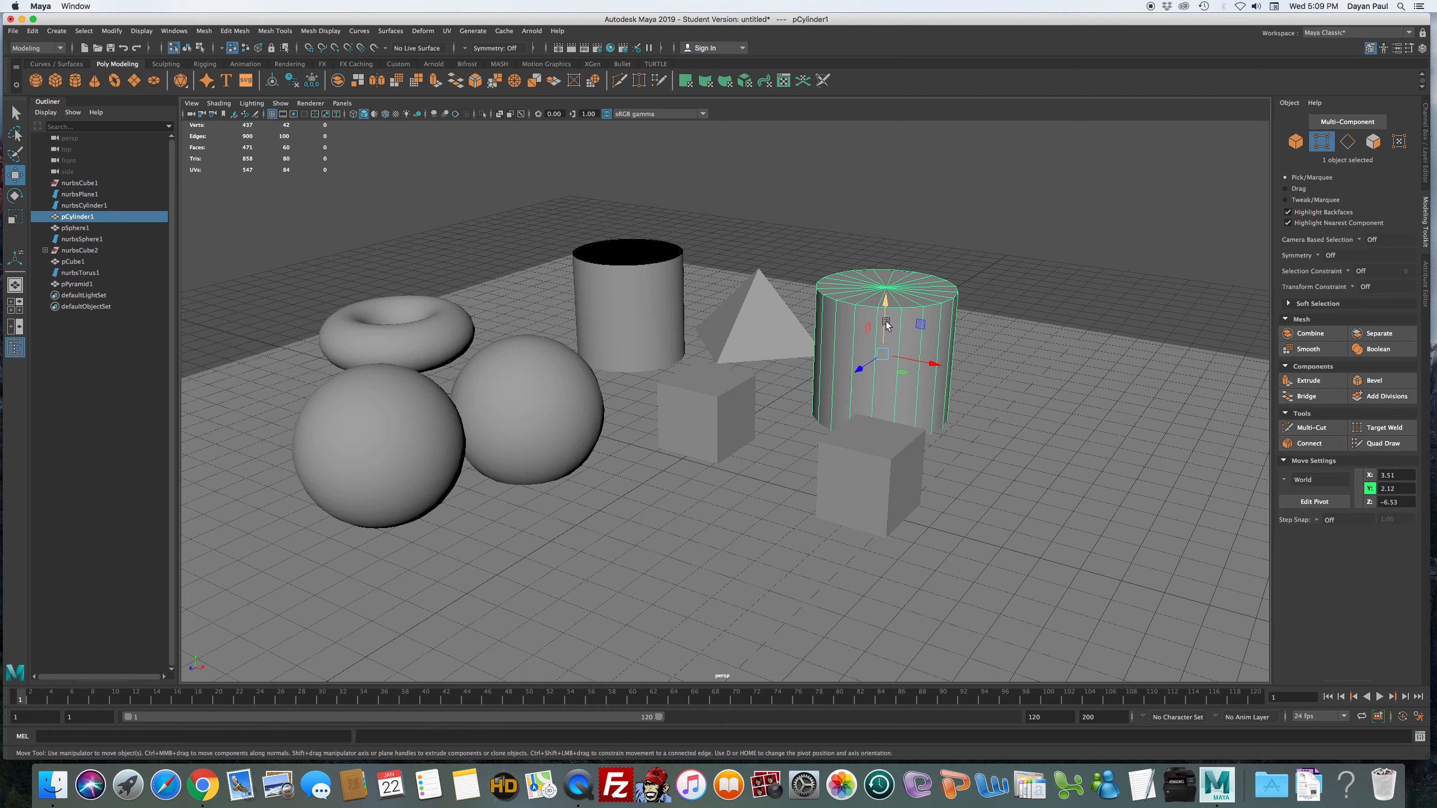
left_click(971, 170)
left_click(632, 305)
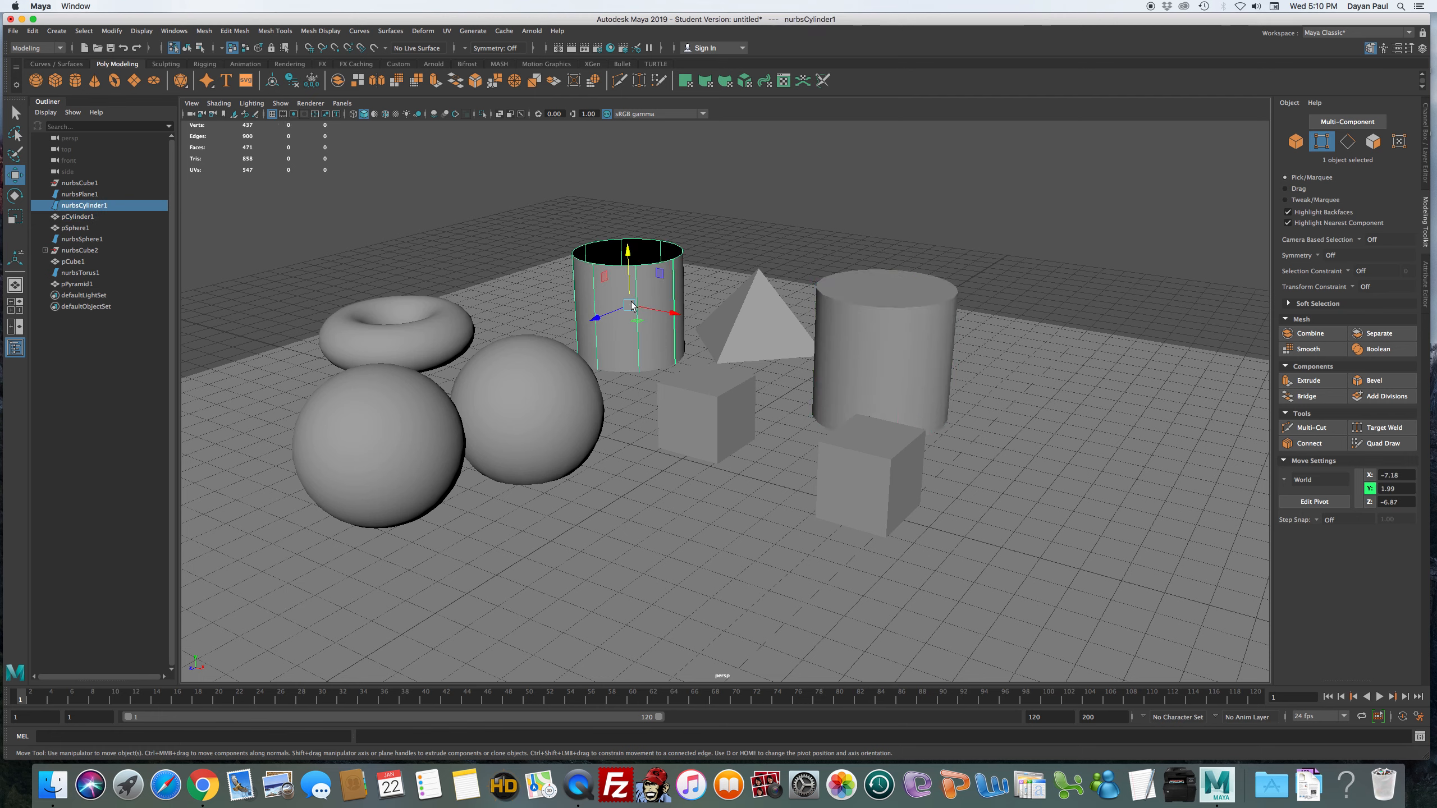
left_click(935, 189)
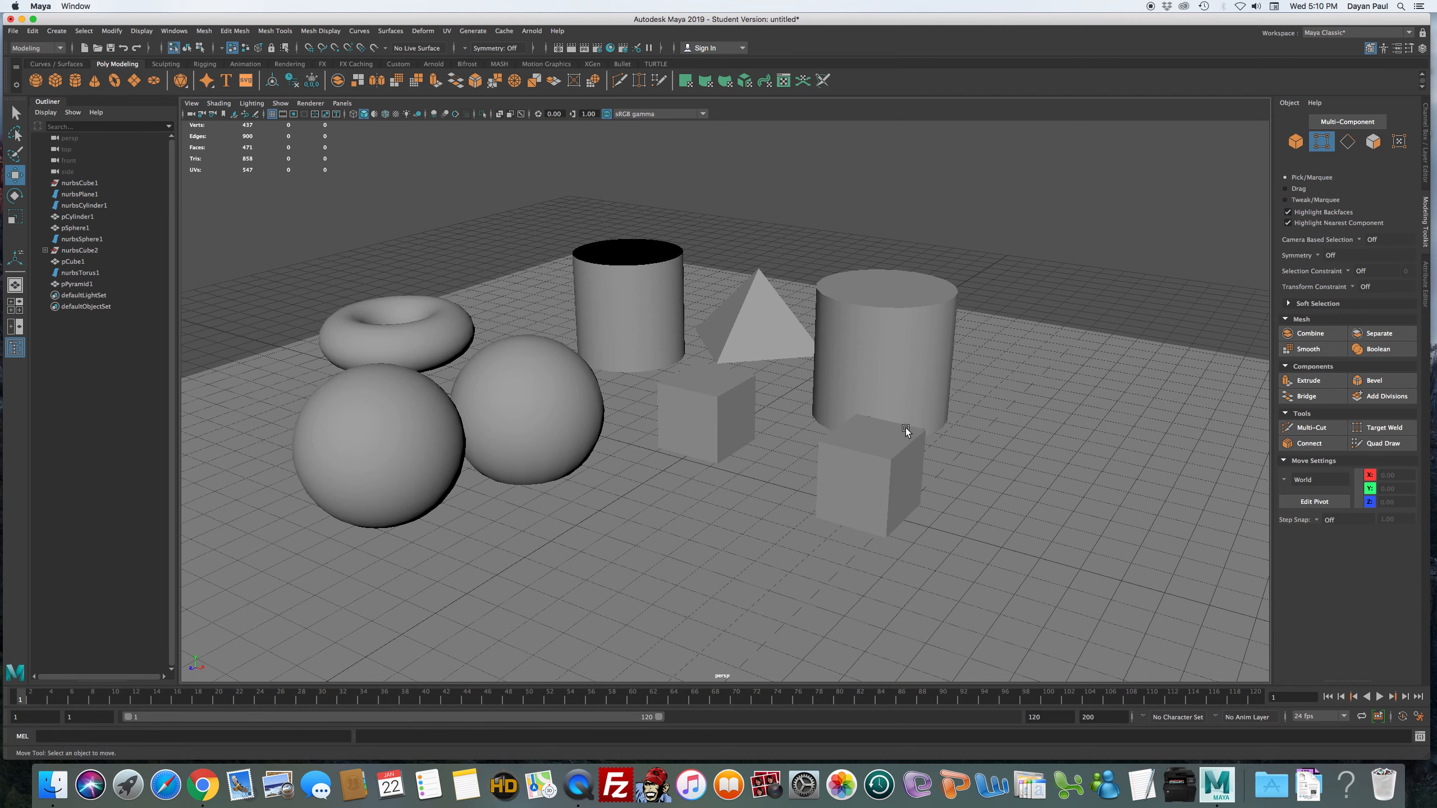
left_click(623, 298)
left_click(927, 310)
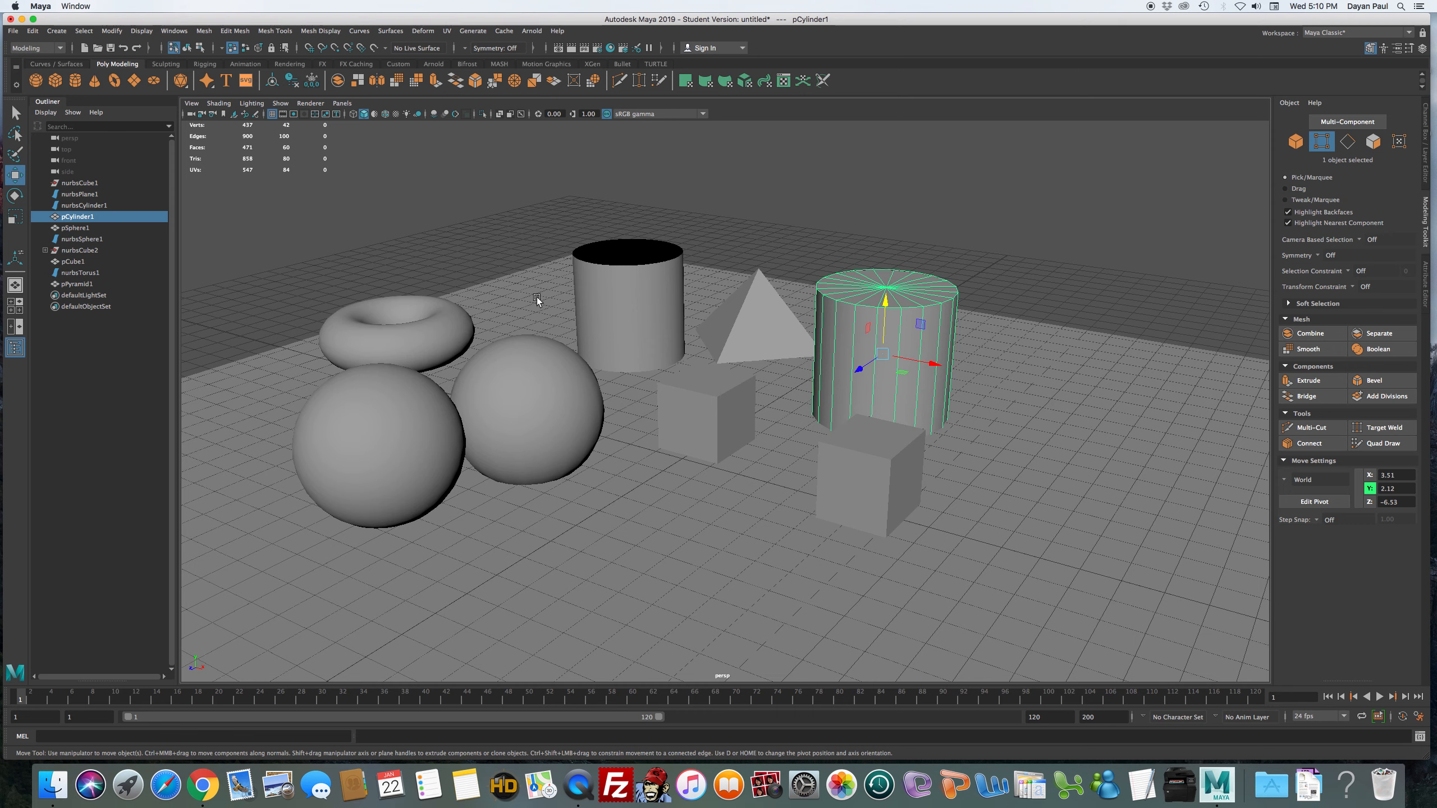
left_click(622, 174)
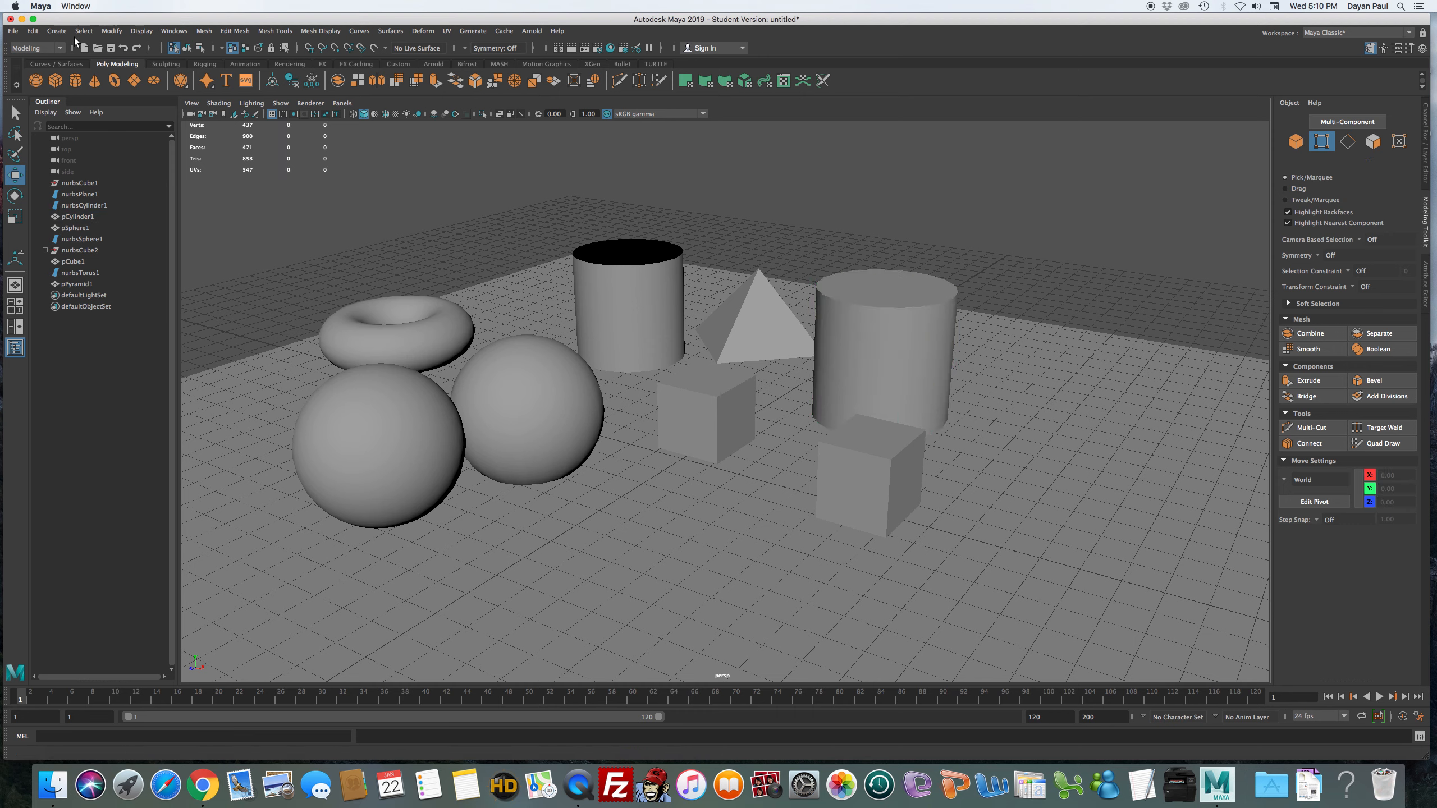
Create a NURBS cylinder with caps on both ends, radius 1 and height 2.
left_click(57, 30)
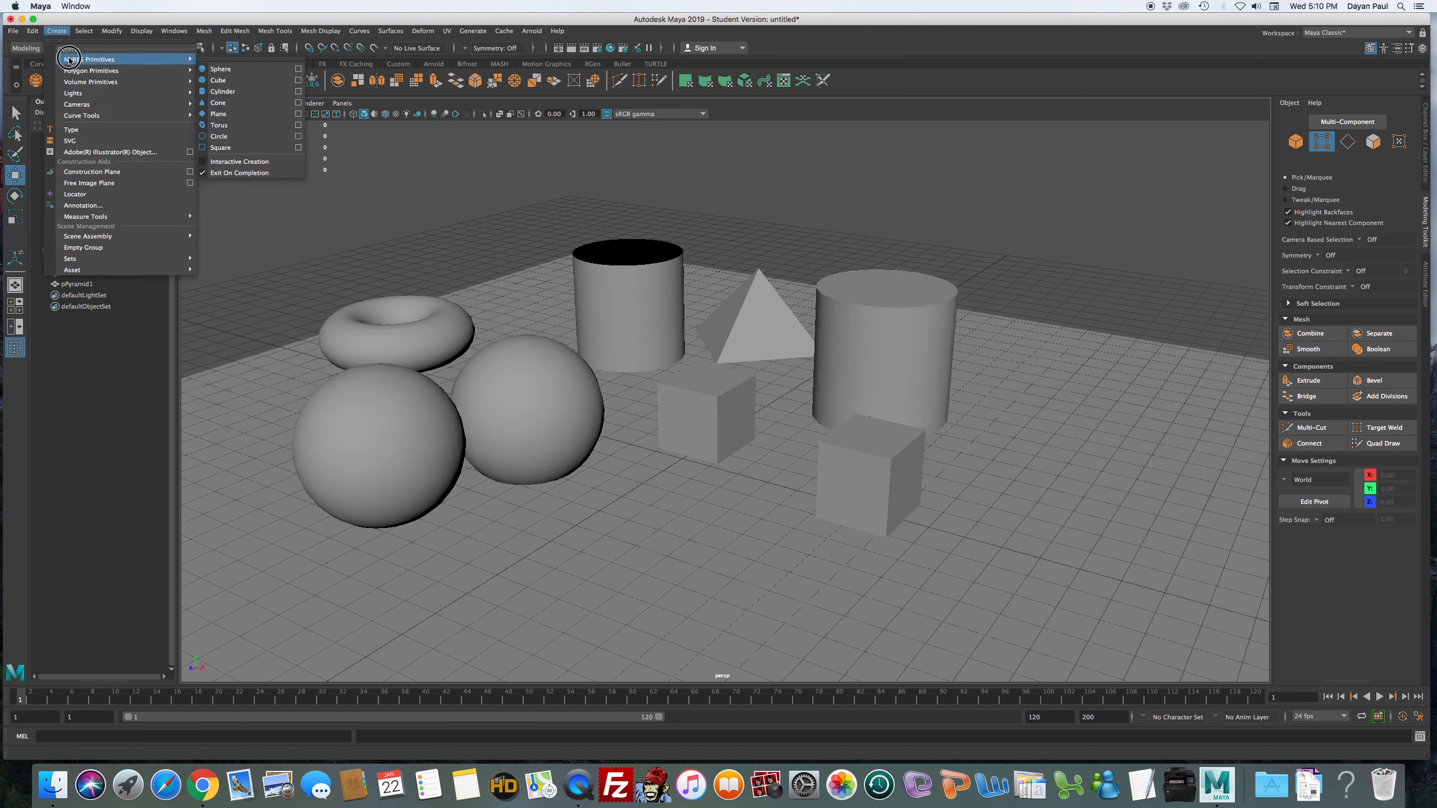
mouse_move(113, 59)
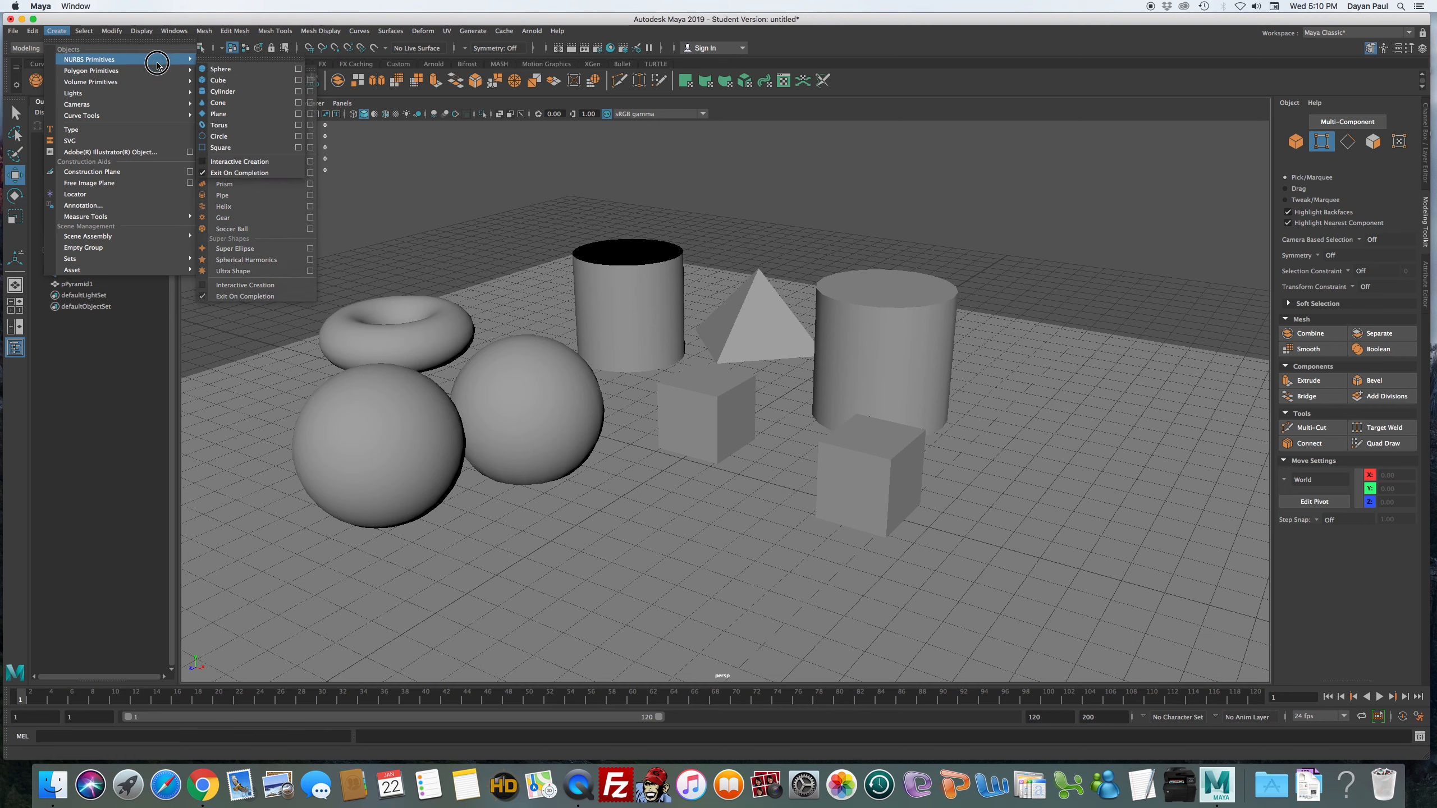
left_click(300, 91)
left_click_drag(1273, 371, 387, 340)
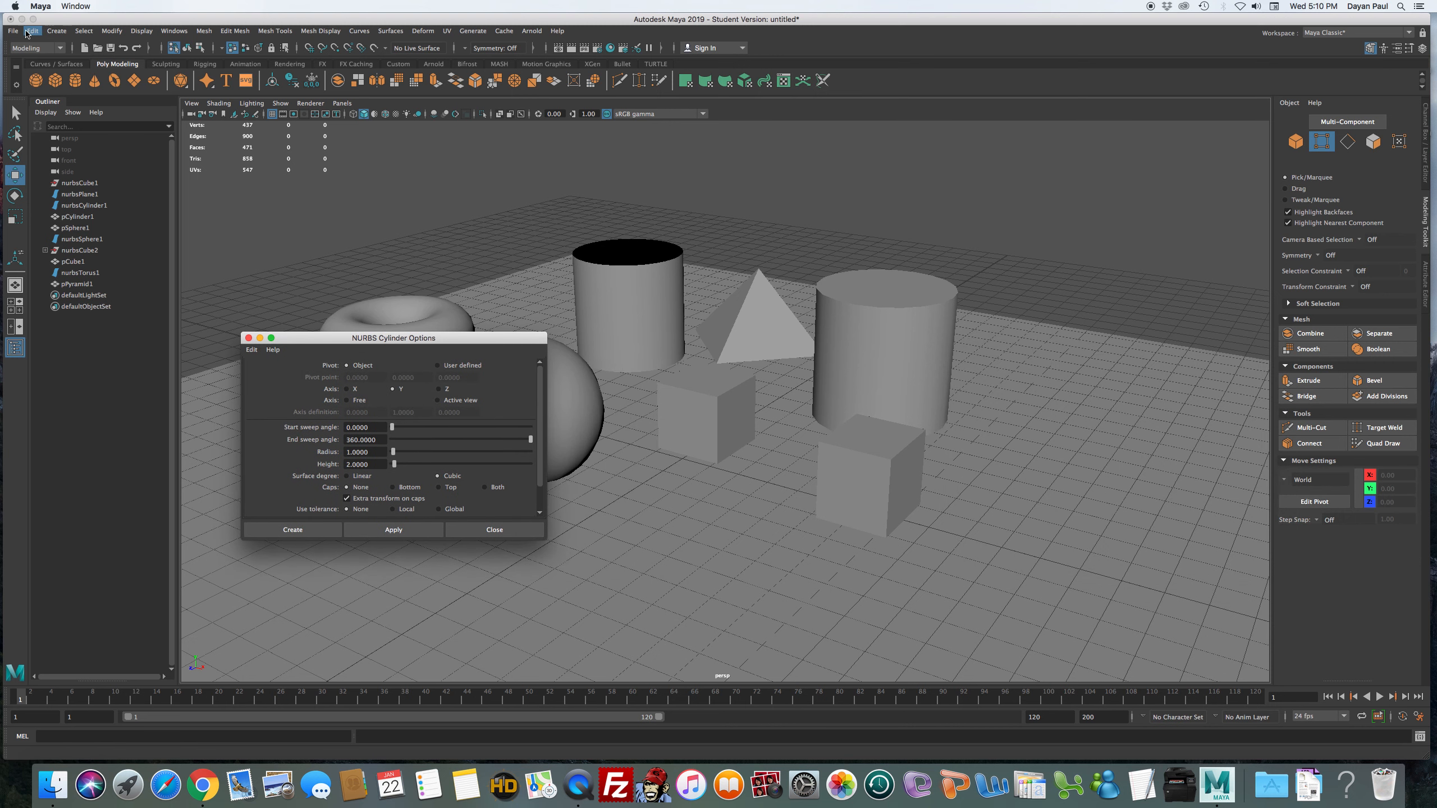
left_click(57, 31)
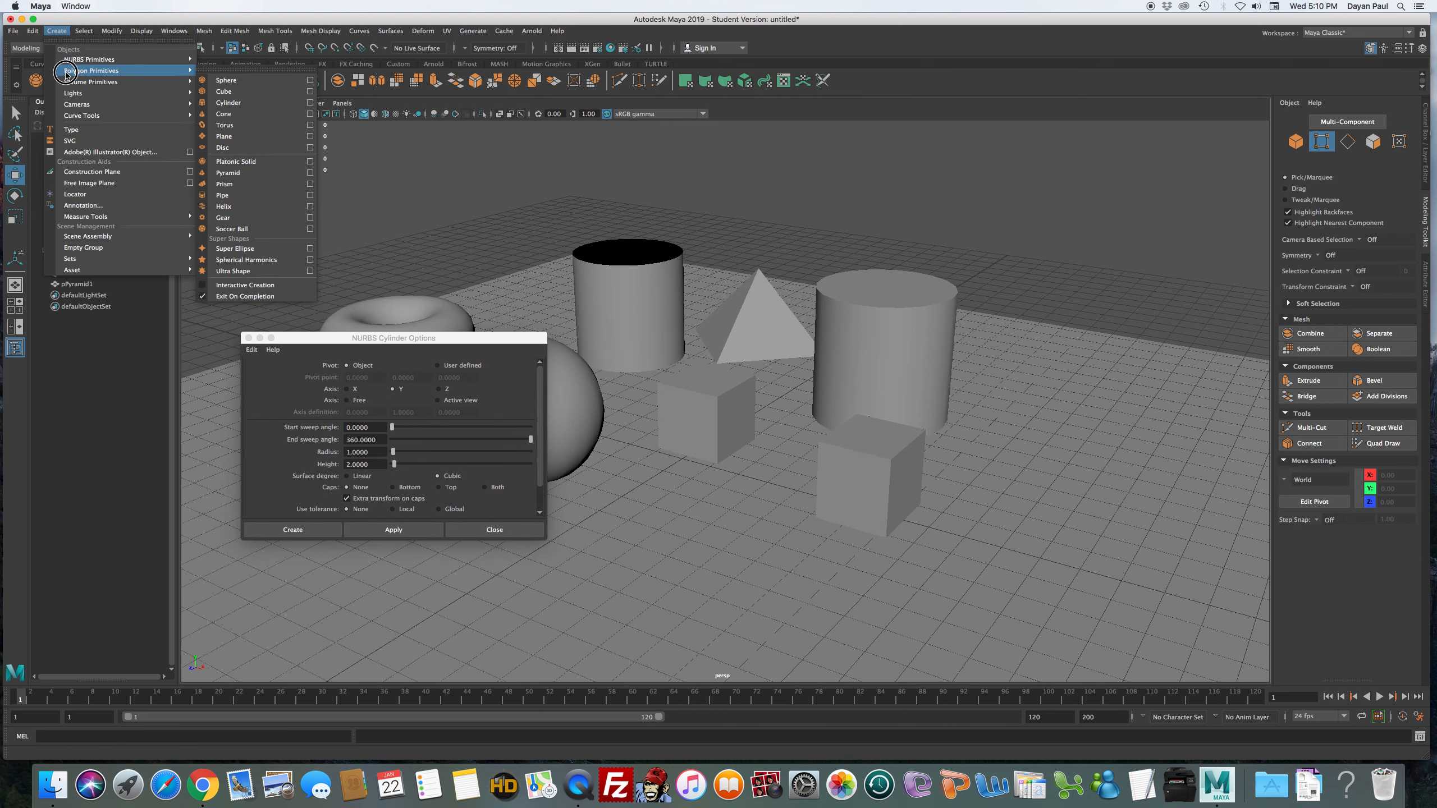
mouse_move(142, 59)
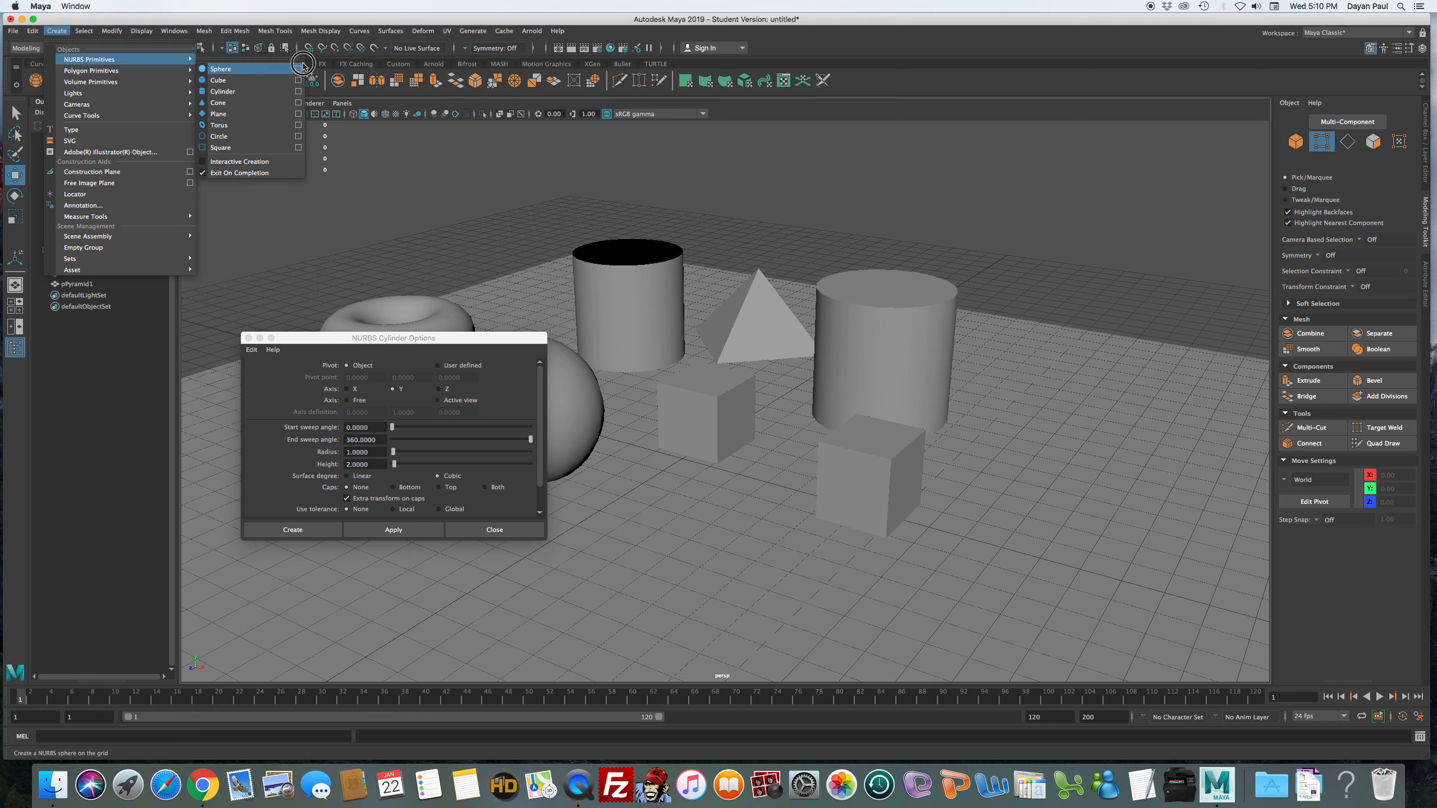
left_click(298, 92)
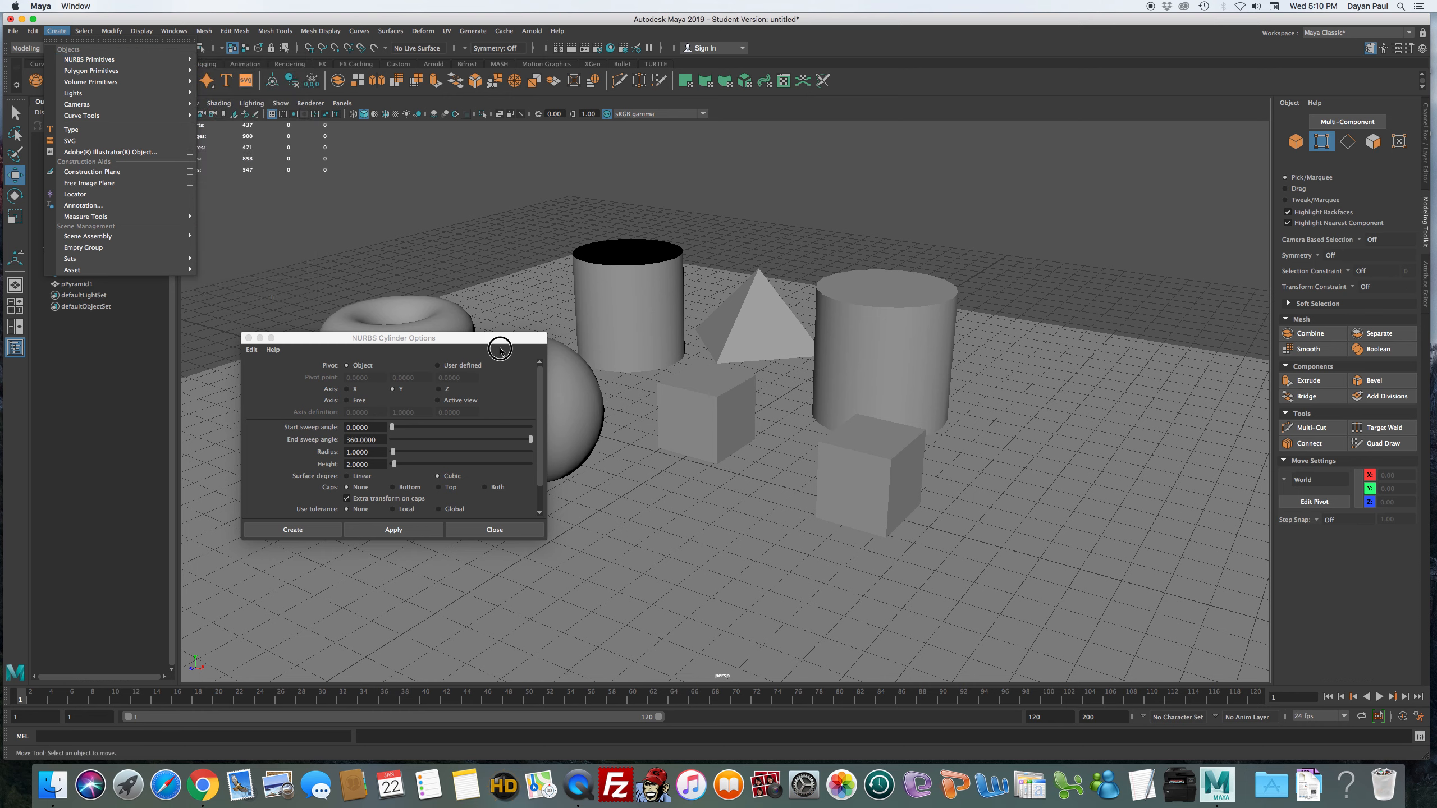
left_click_drag(513, 338, 894, 273)
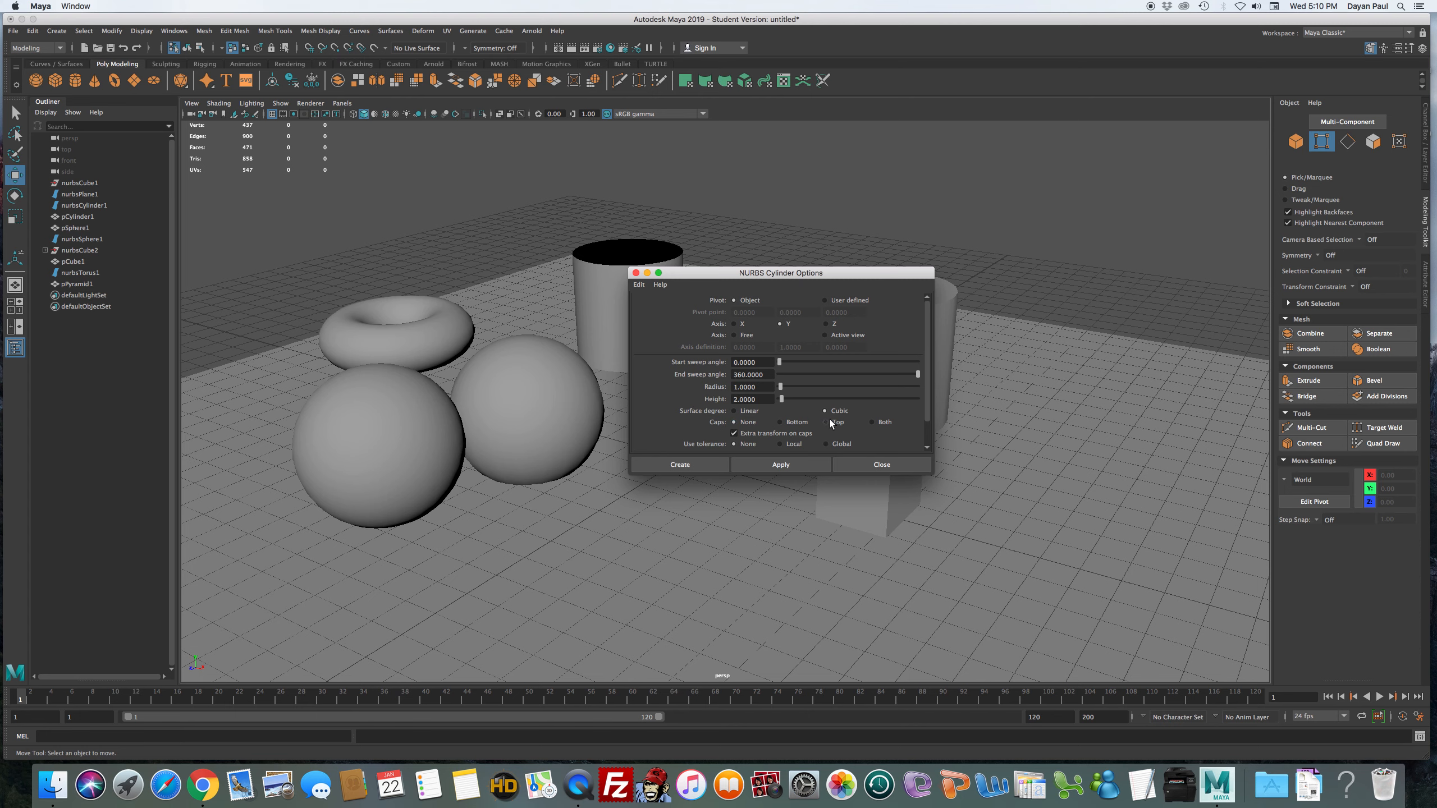
left_click(873, 422)
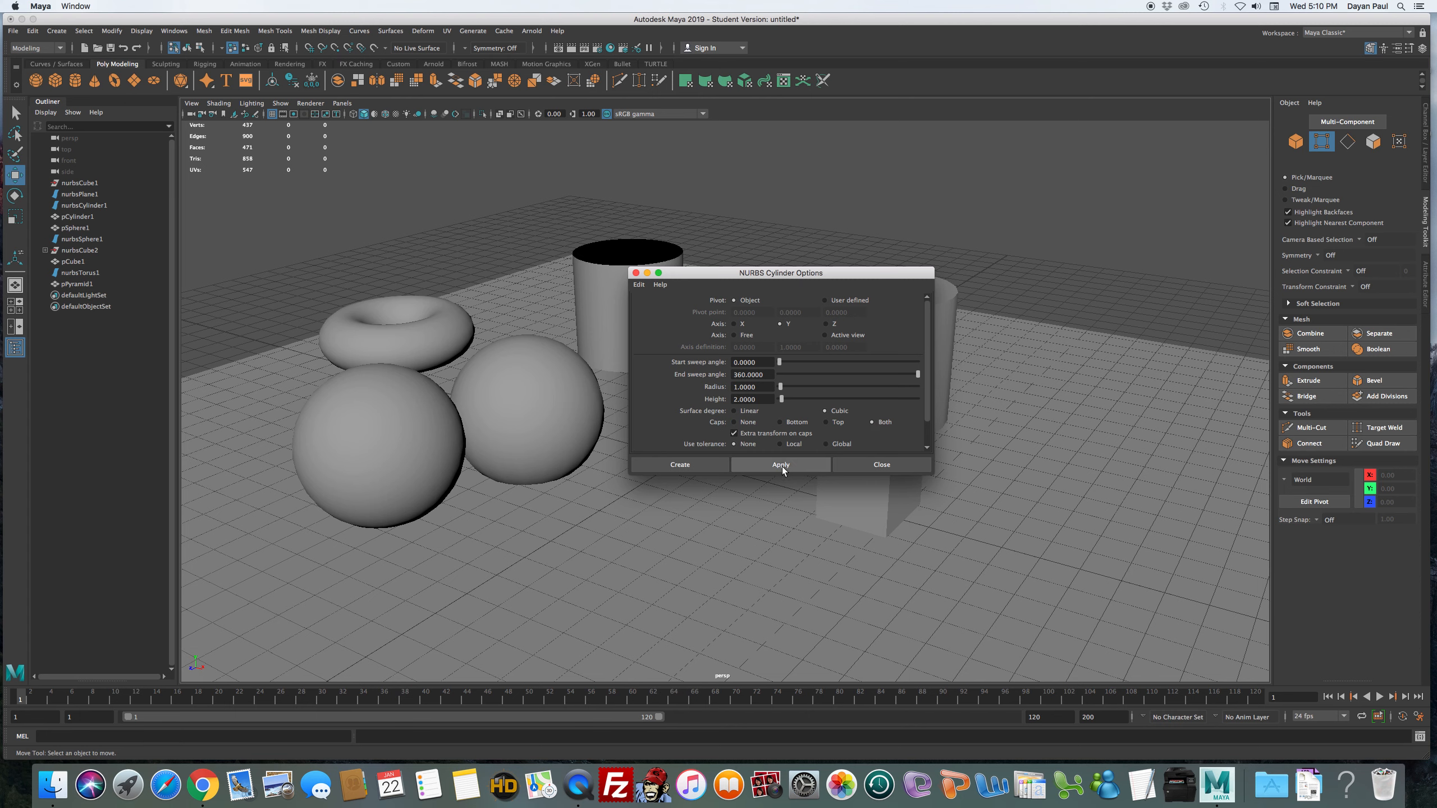
left_click(699, 466)
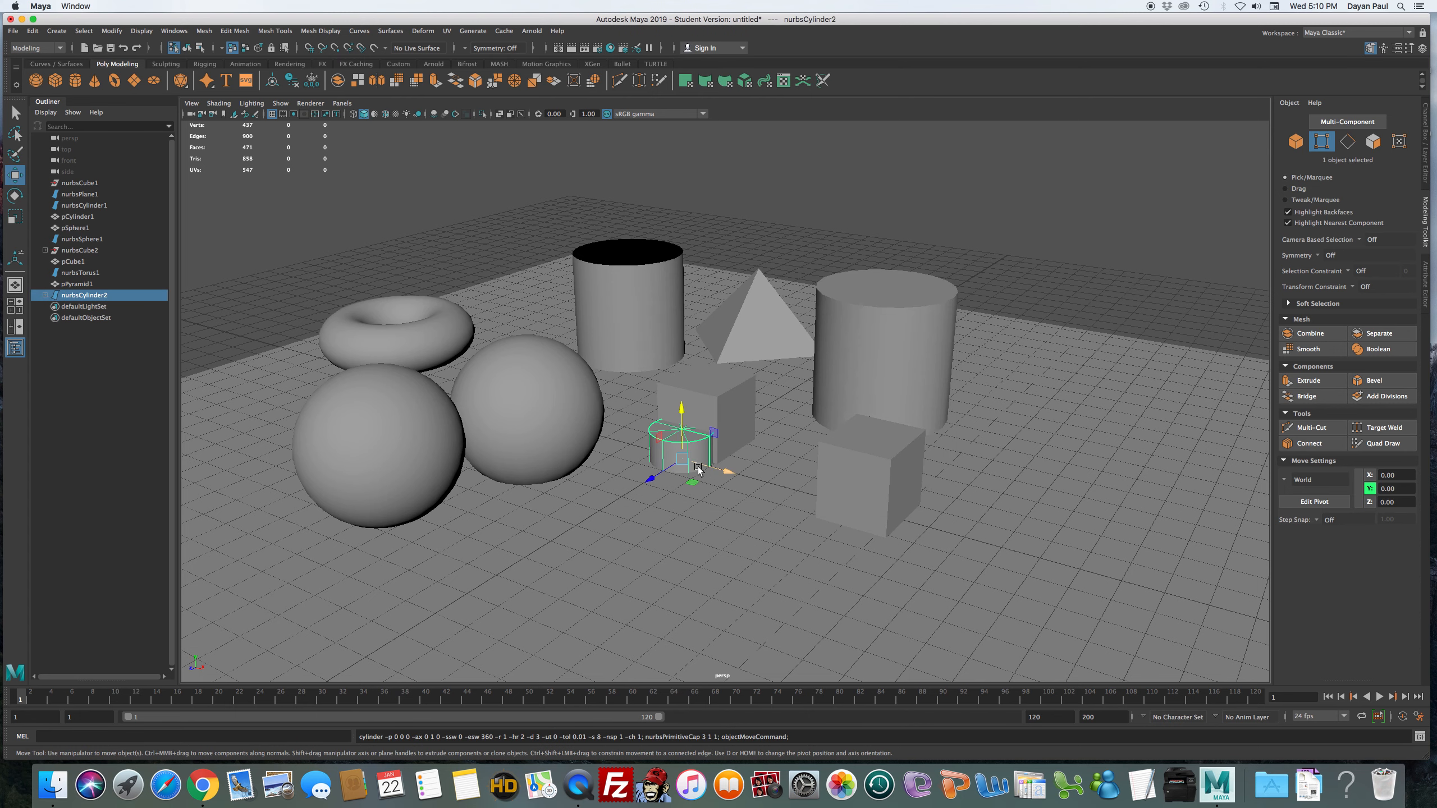
Place the capped NURBS cylinder at about X 10.55, Y 2.61, Z -3.35 and scale it uniformly to about 1.88.
left_click_drag(701, 412, 715, 330)
left_click_drag(723, 385, 1111, 391)
left_click_drag(1016, 480, 1052, 432)
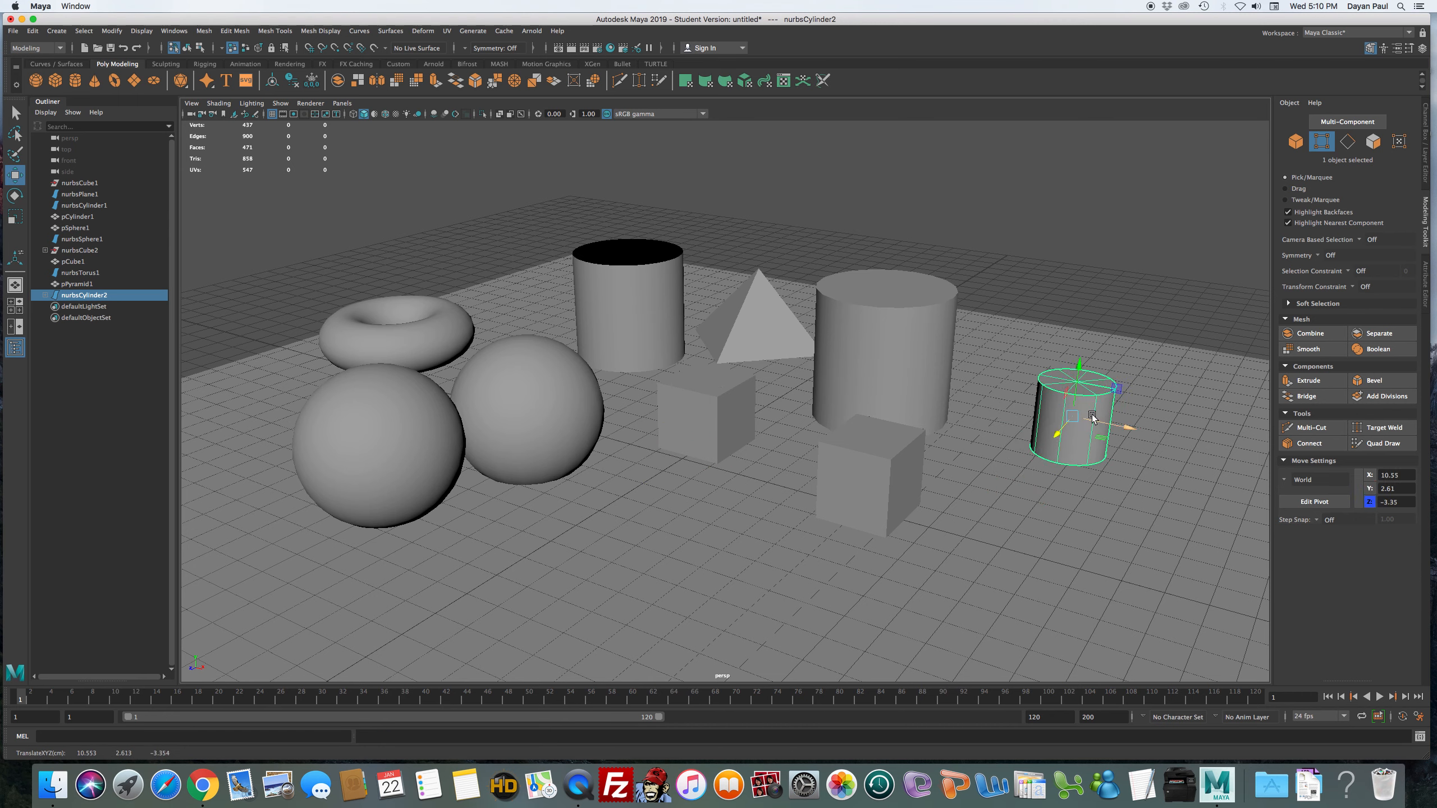
key("e")
key("r")
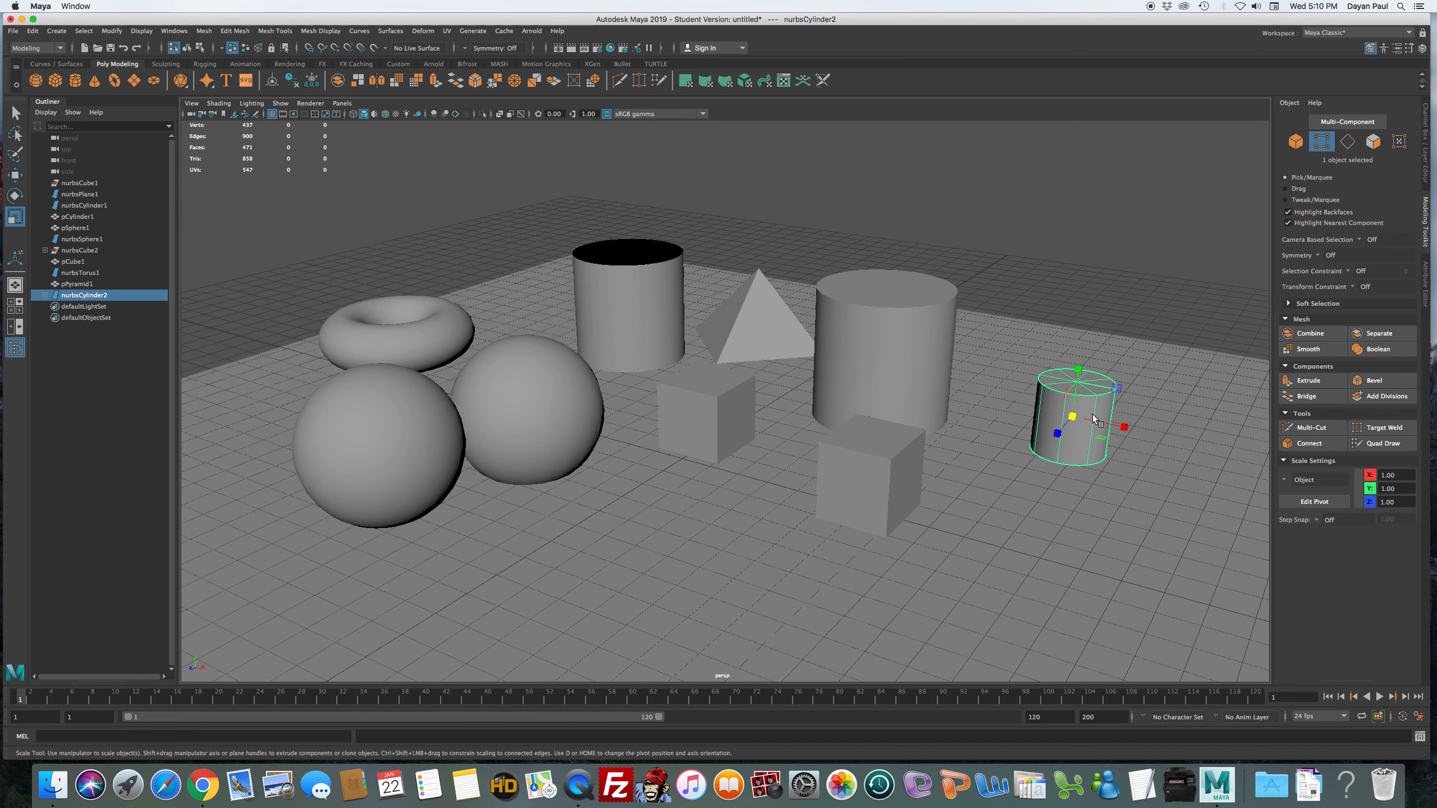
left_click_drag(1075, 415, 1134, 407)
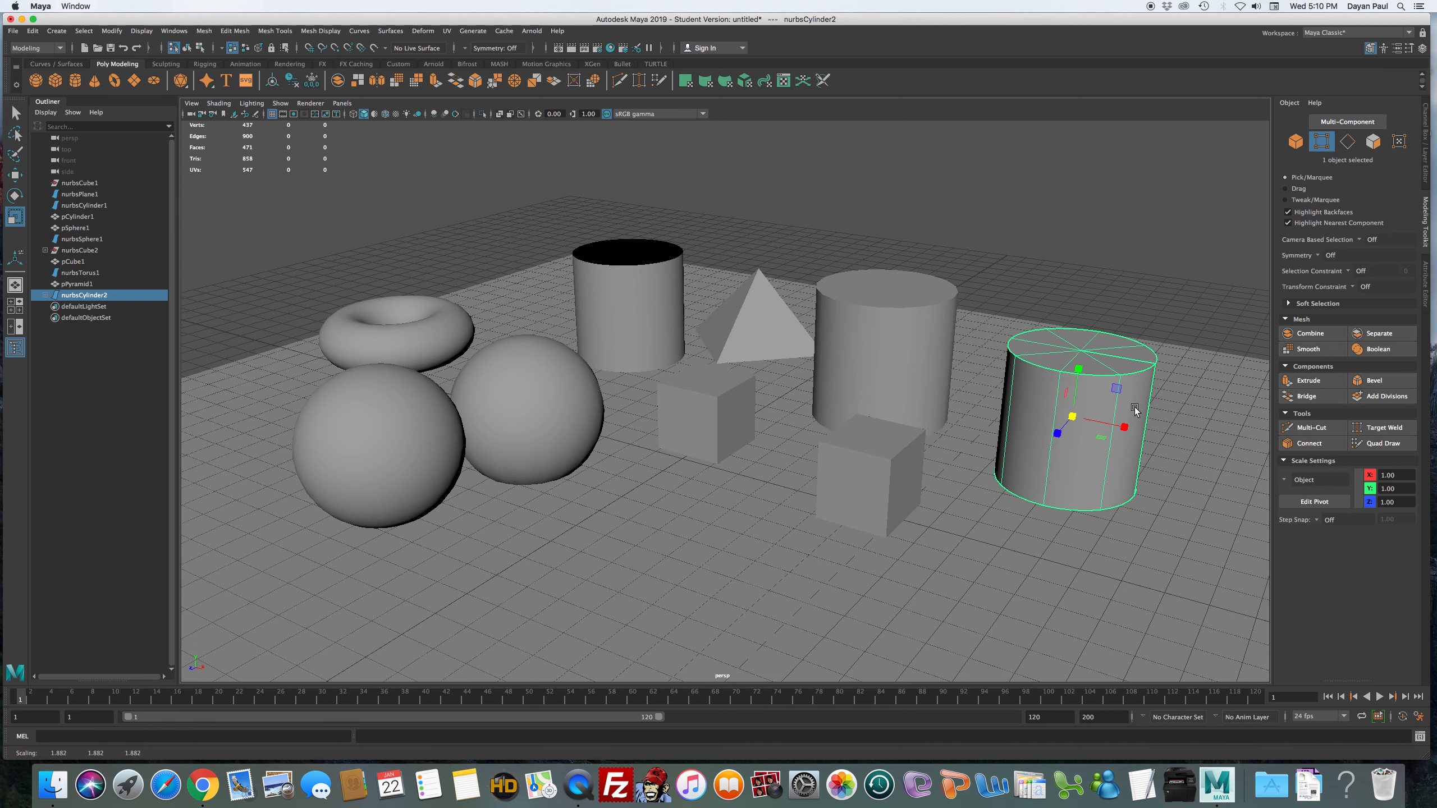
Alternate the selection between the capped NURBS cylinder and the polygon cylinder to compare their caps and surface lines.
left_click(926, 348)
left_click(1069, 402)
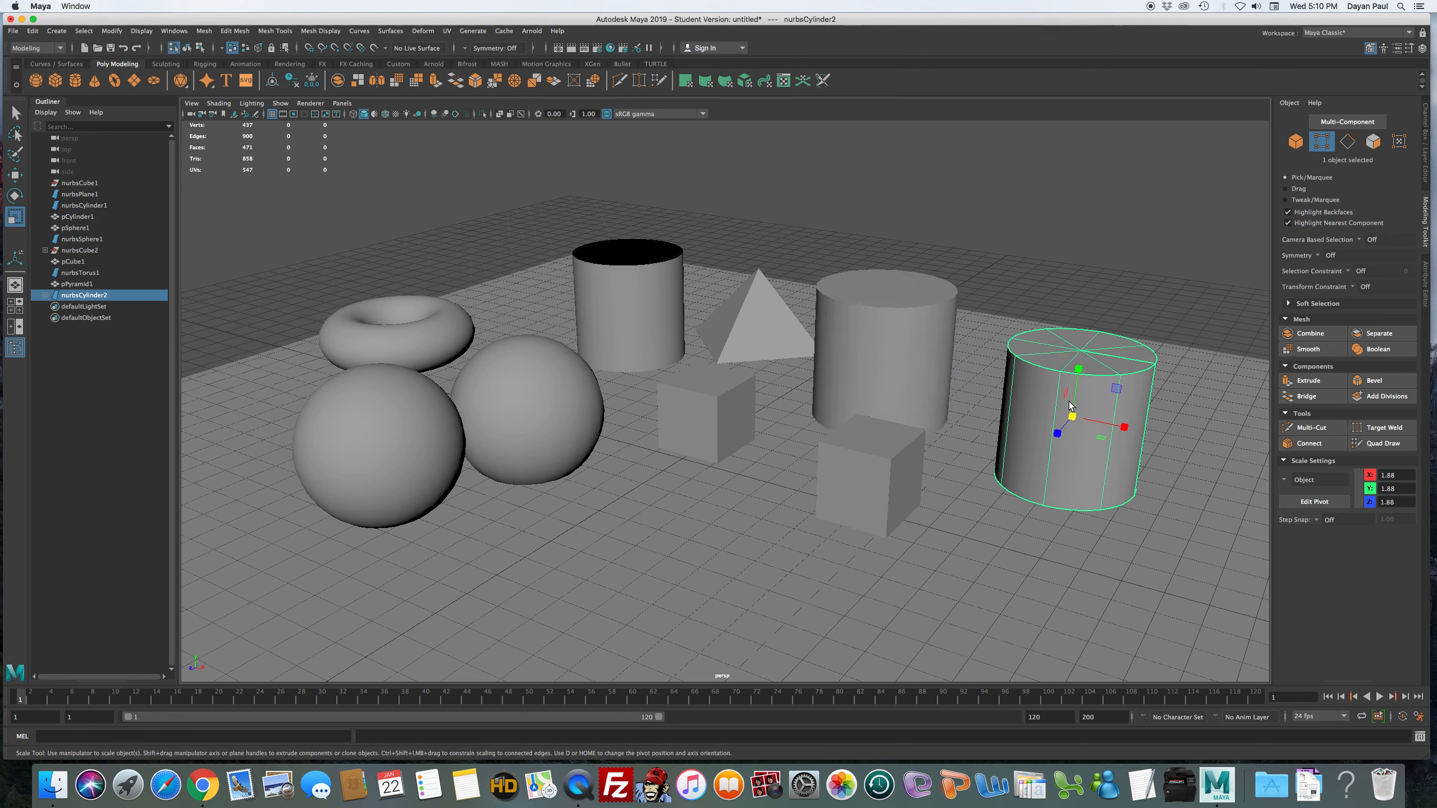
left_click(906, 333)
left_click(1113, 366)
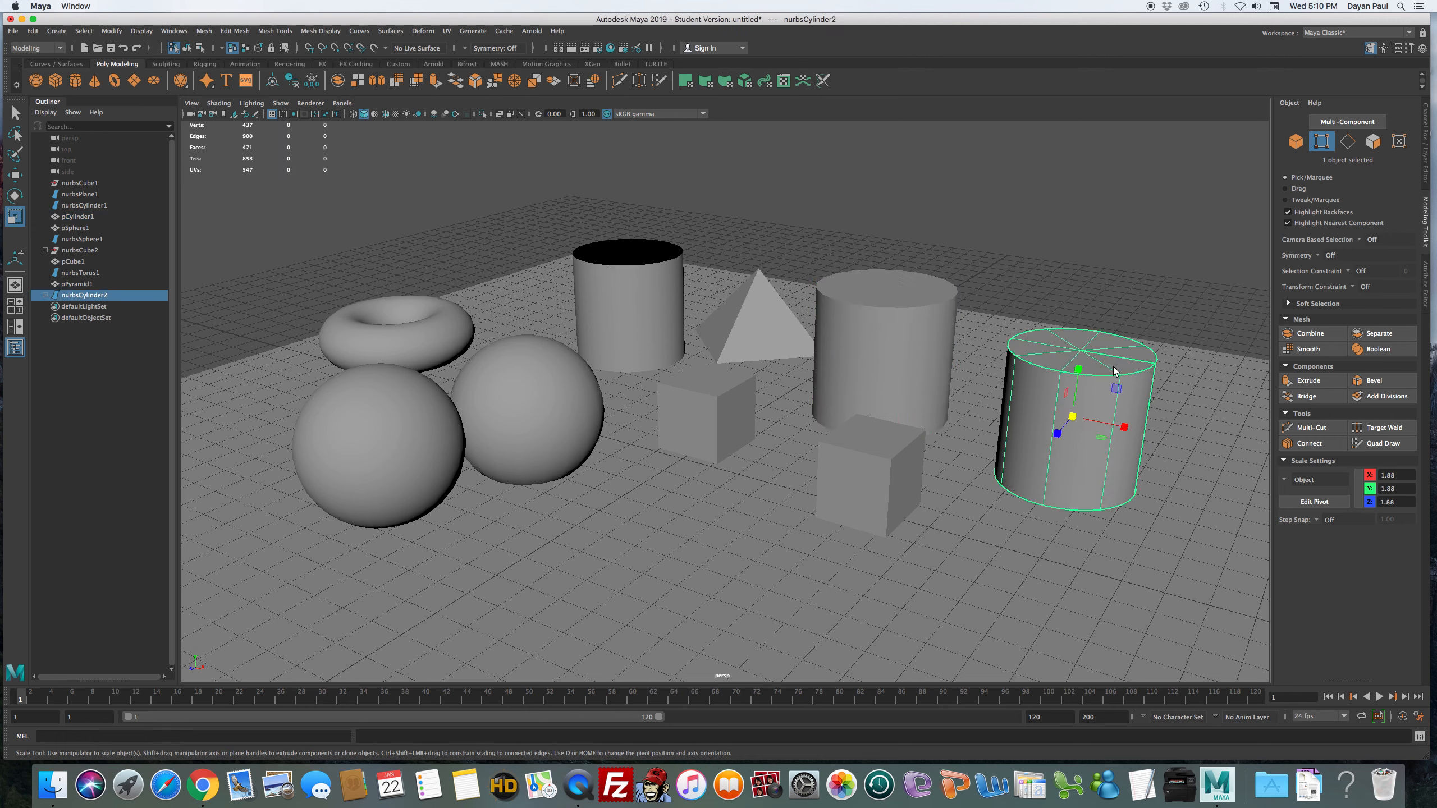
left_click(933, 374)
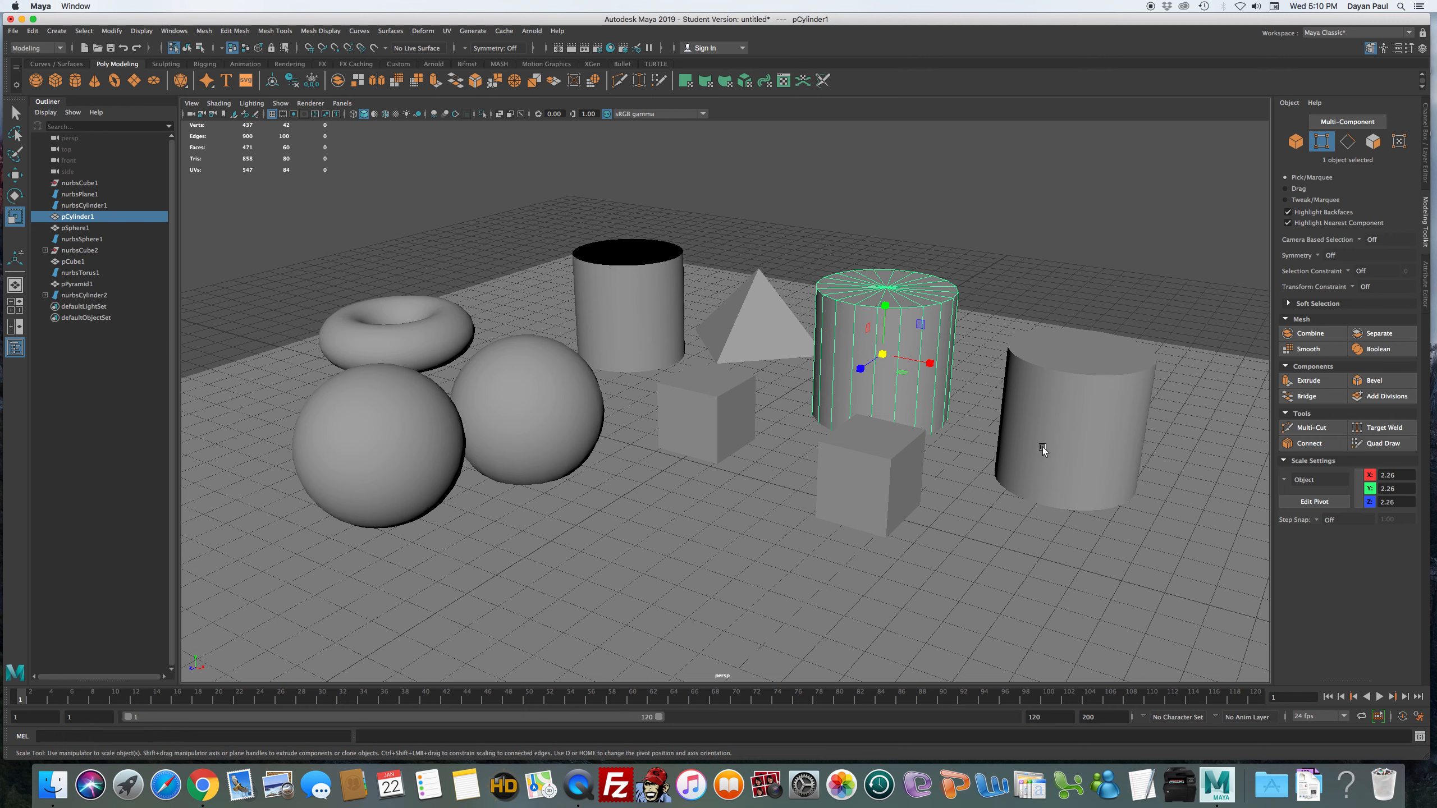
left_click(1067, 426)
left_click(883, 321)
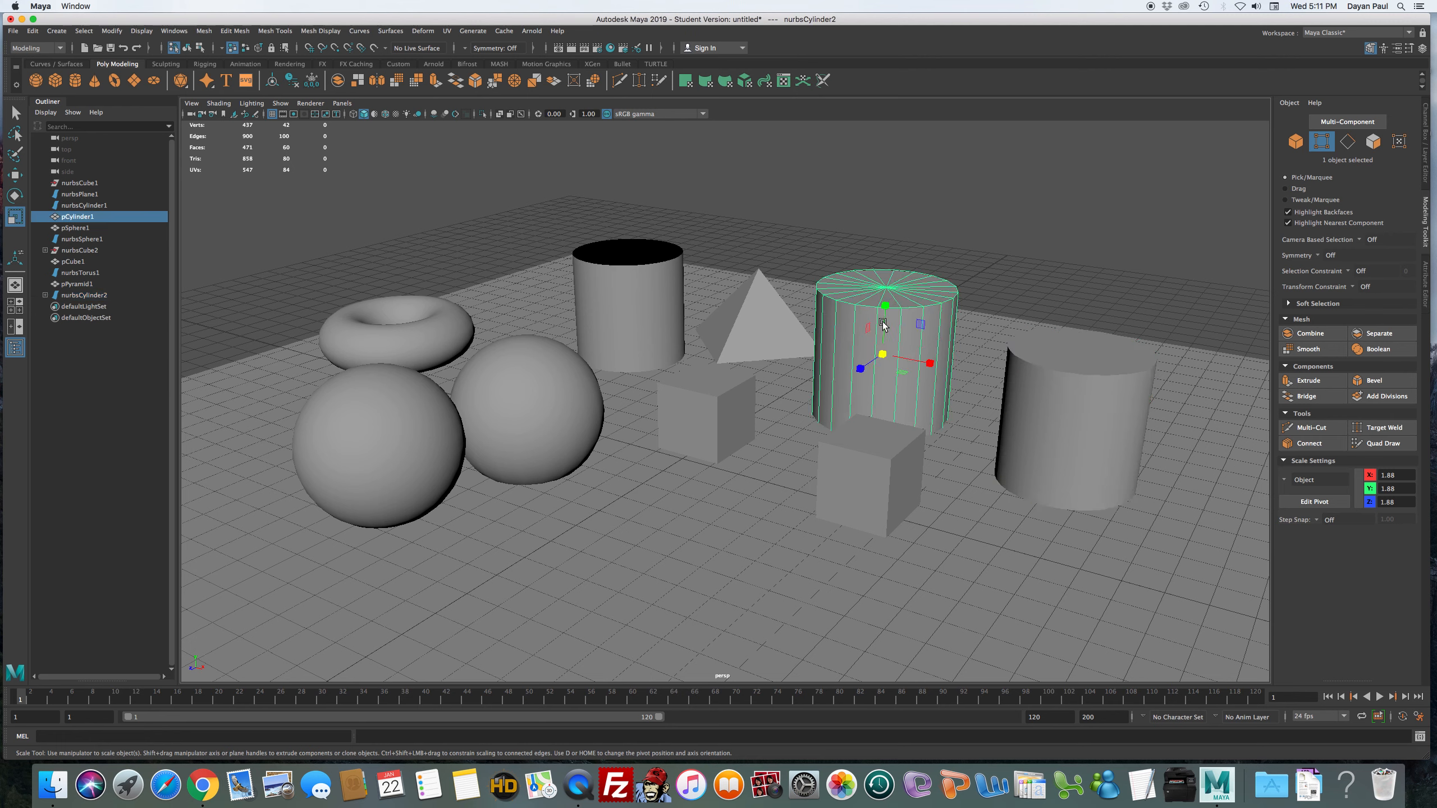
Alternate the selection between the polygon cube and the NURBS cube to compare their edges.
left_click(880, 483)
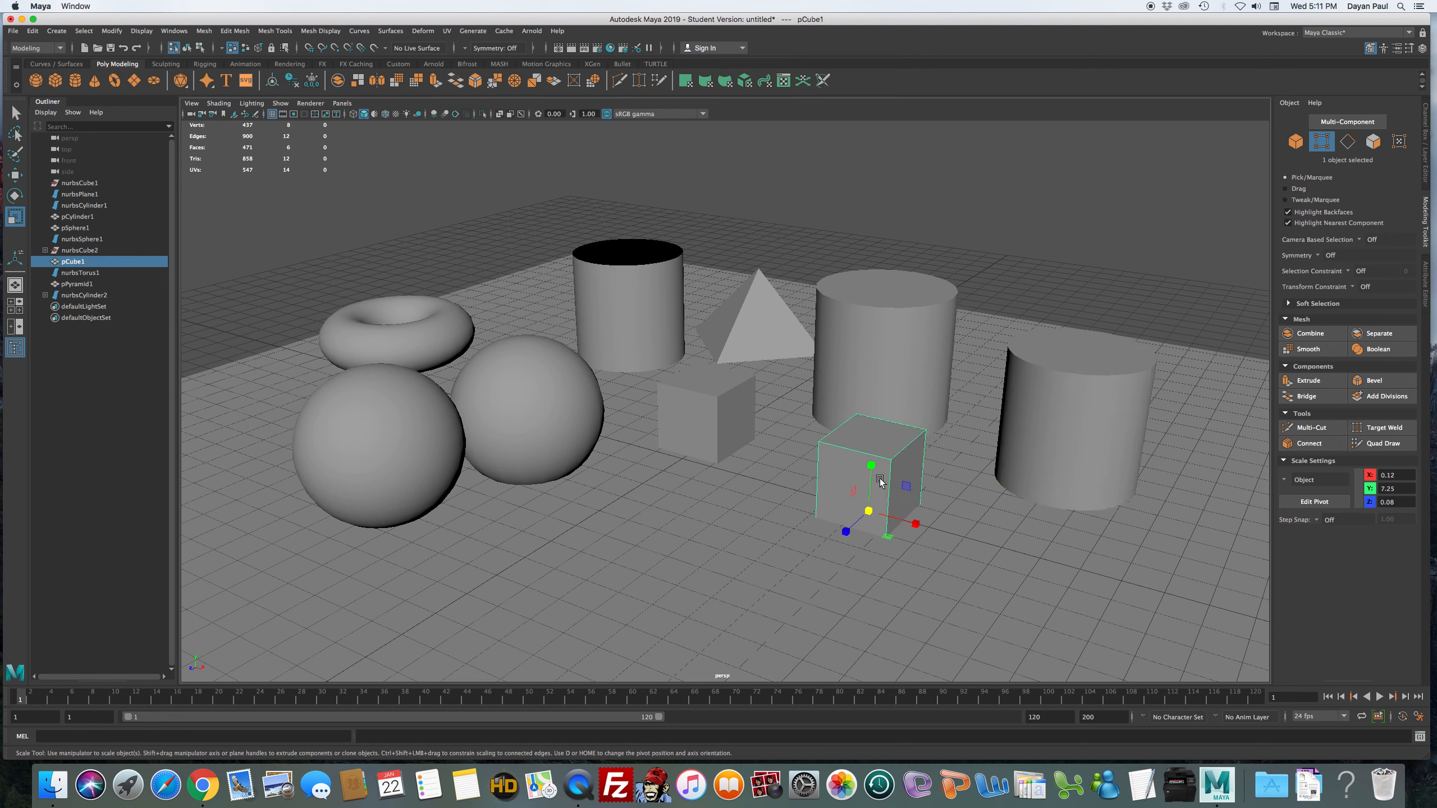
left_click(722, 395)
left_click(855, 466)
left_click(677, 406)
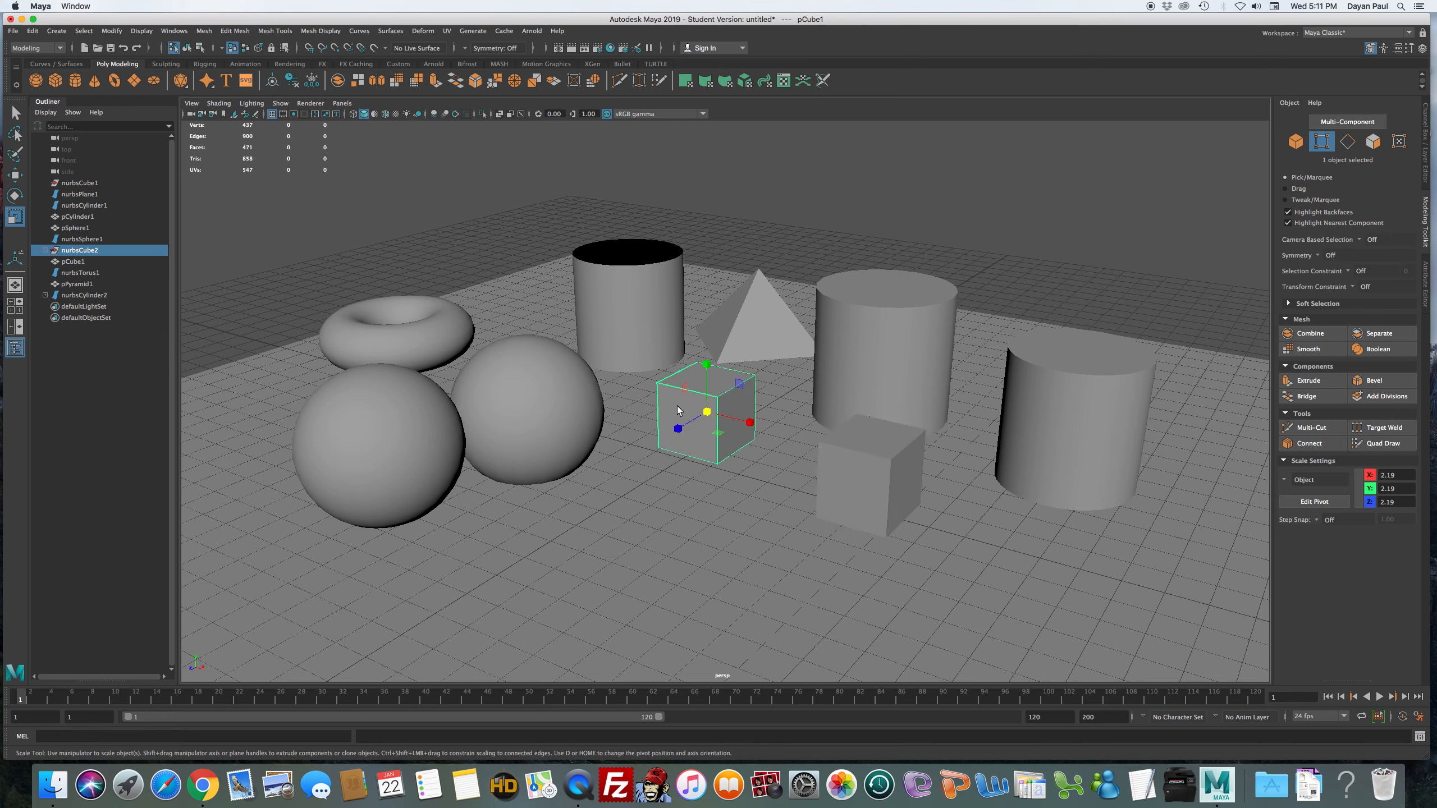
left_click(856, 458)
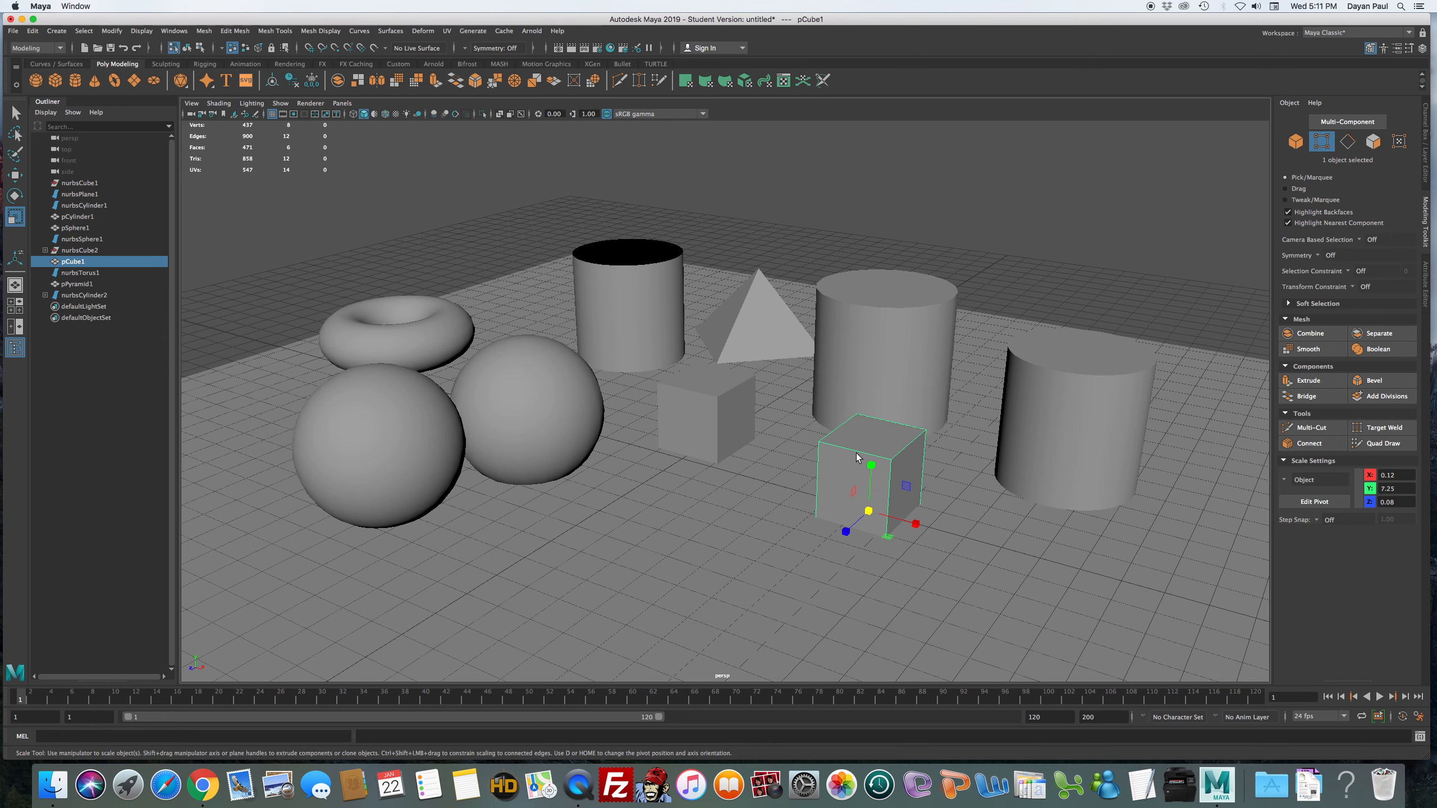
left_click(1074, 198)
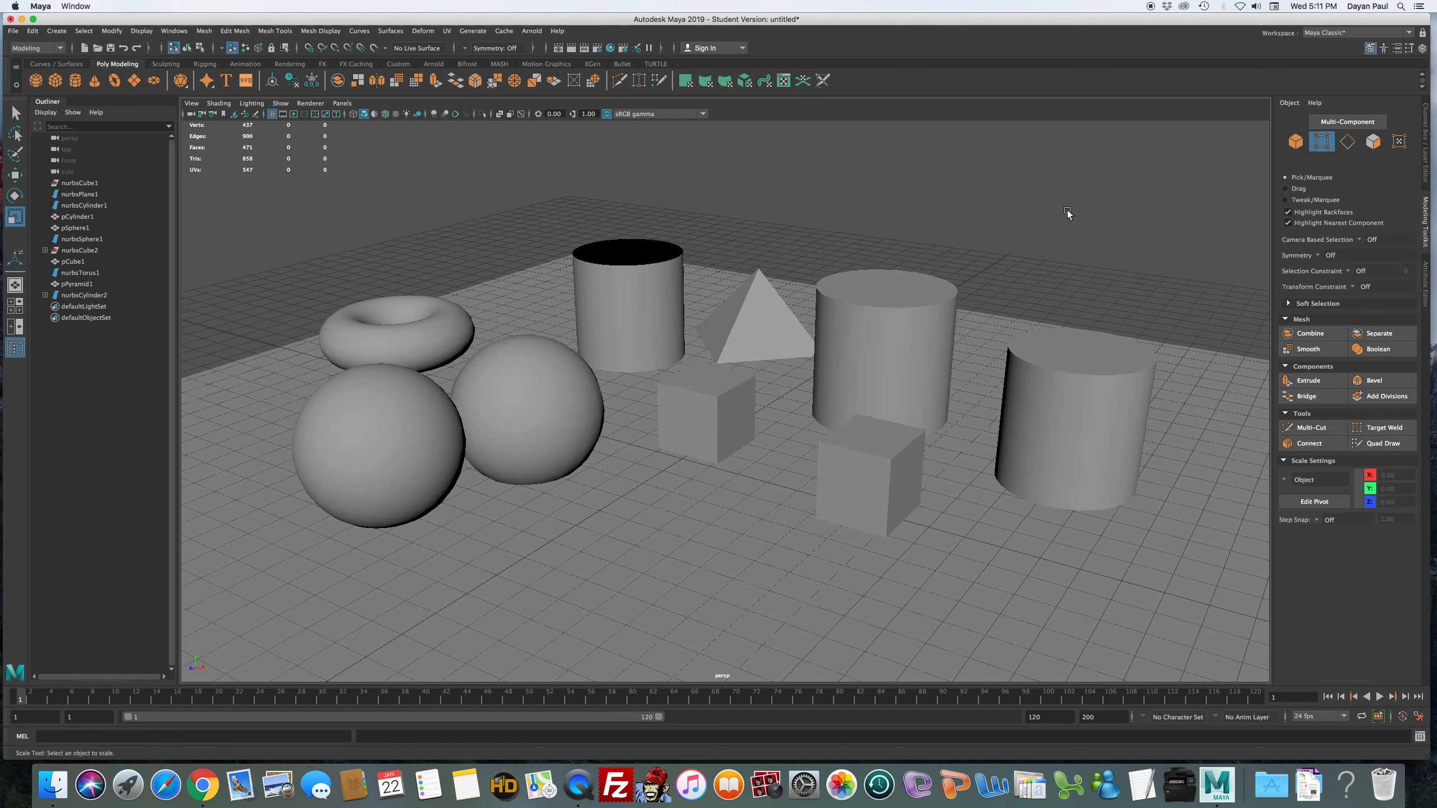
Select the capped NURBS cylinder and the polygon cylinder once more to compare their subdivisions.
left_click(1092, 407)
left_click(845, 349)
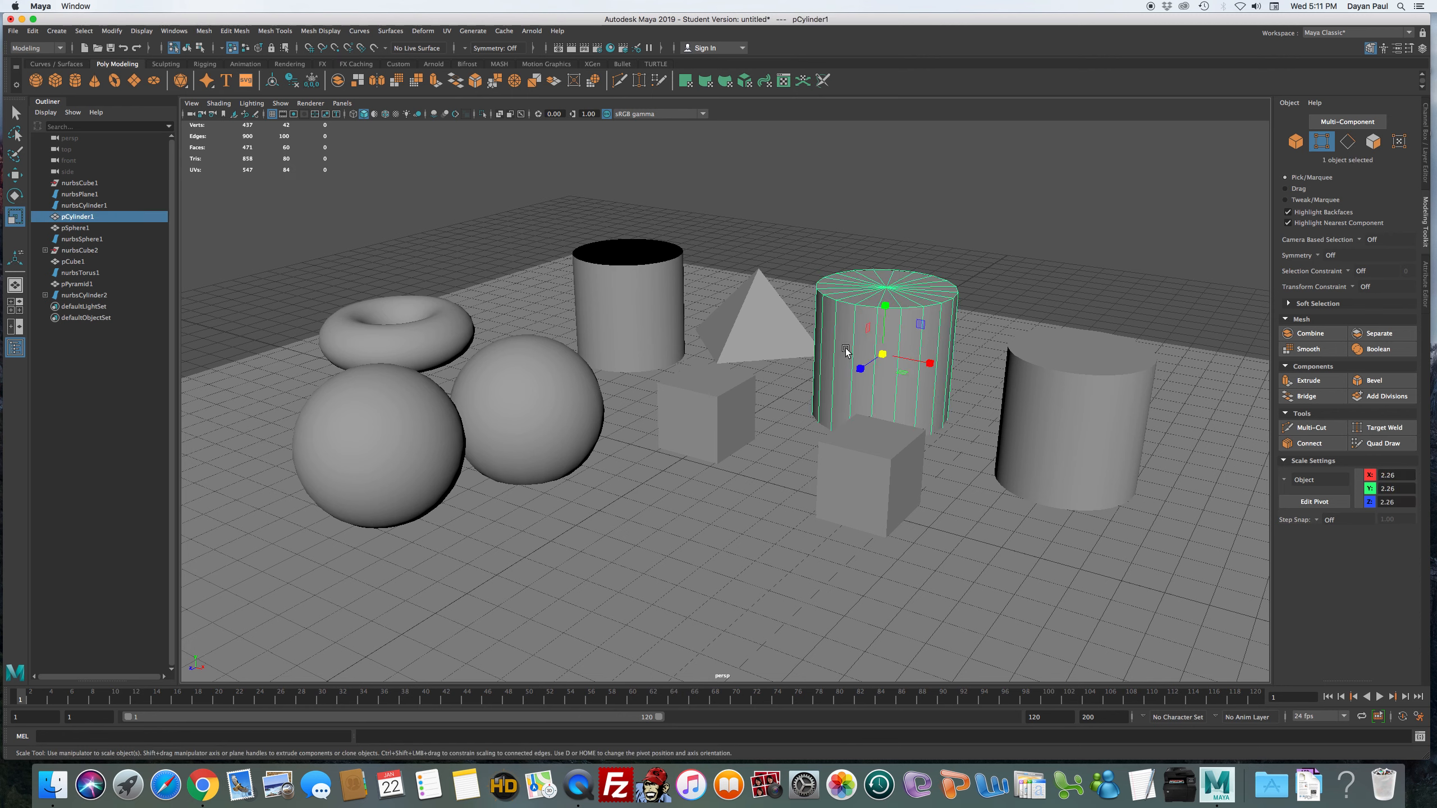
left_click(1087, 395)
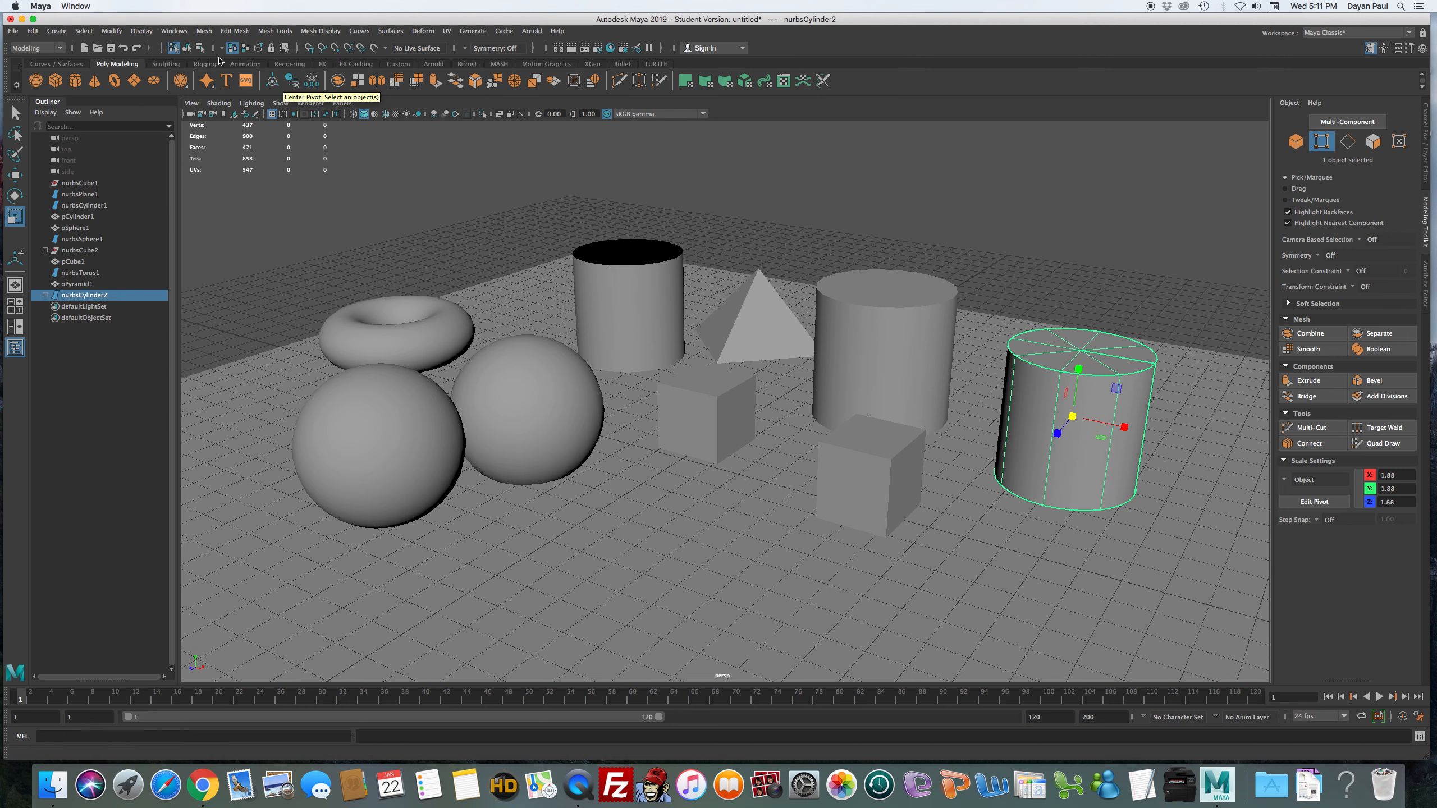
Switch selection to object type mode and select the capped NURBS cylinder's top cap on its own.
left_click(186, 48)
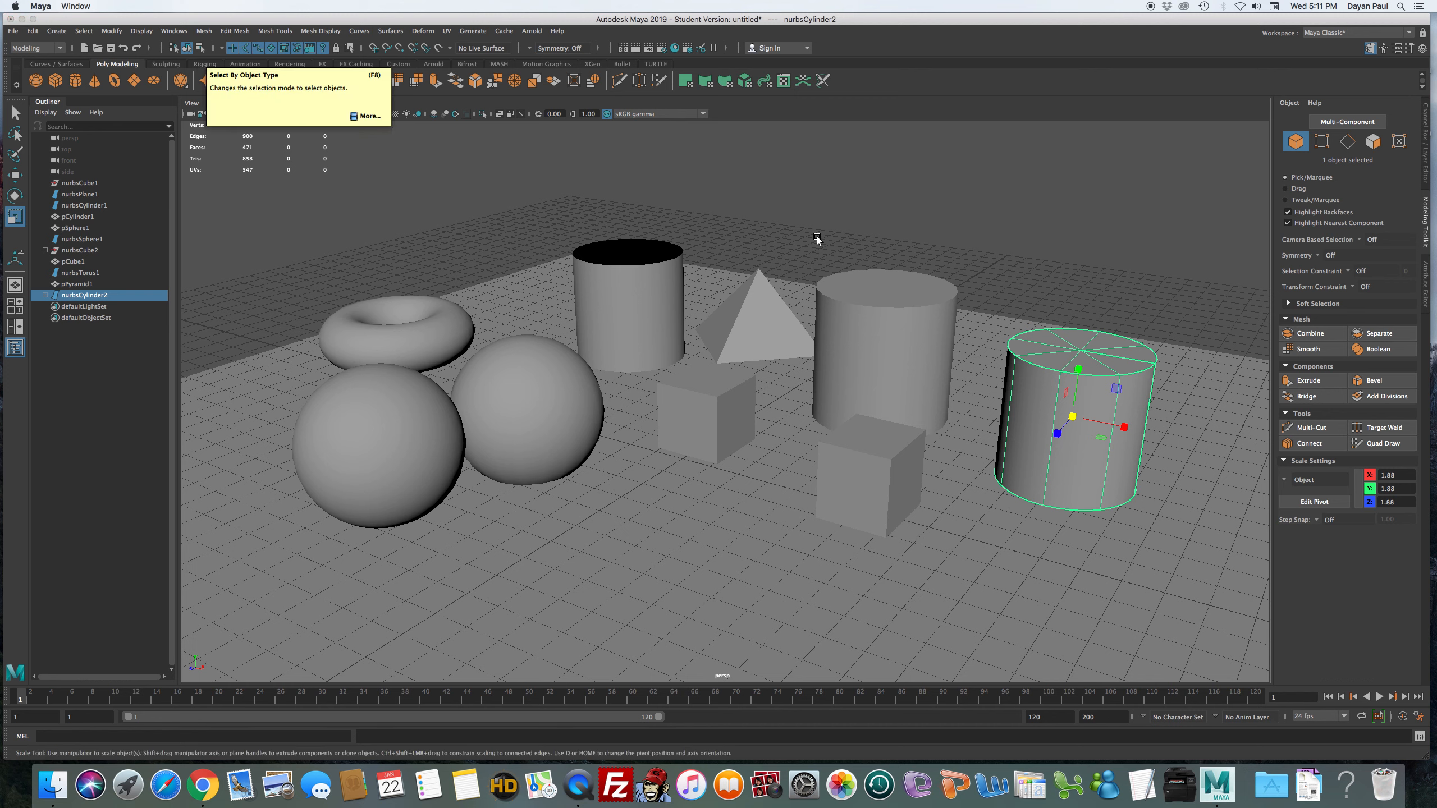
left_click(1028, 231)
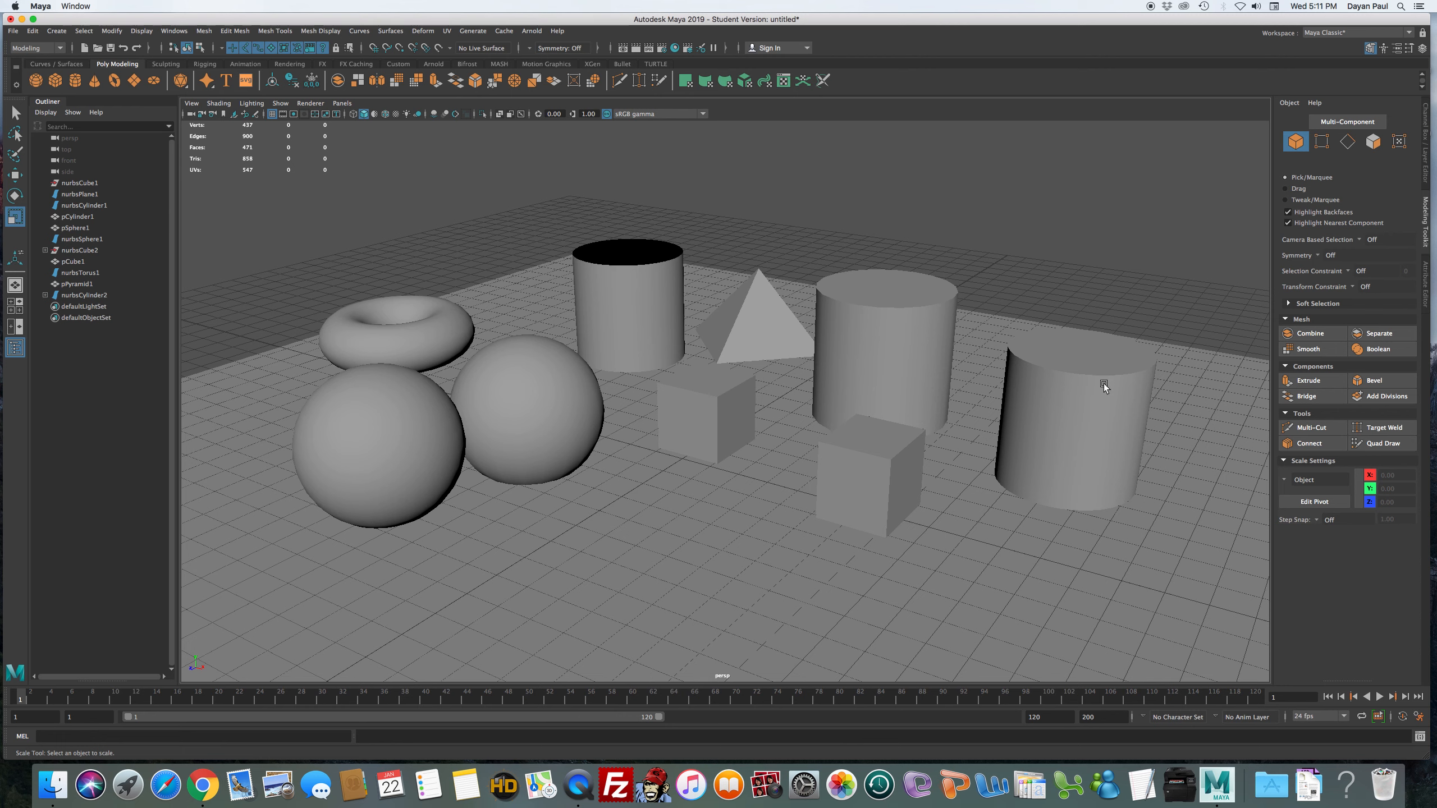
left_click(1081, 347)
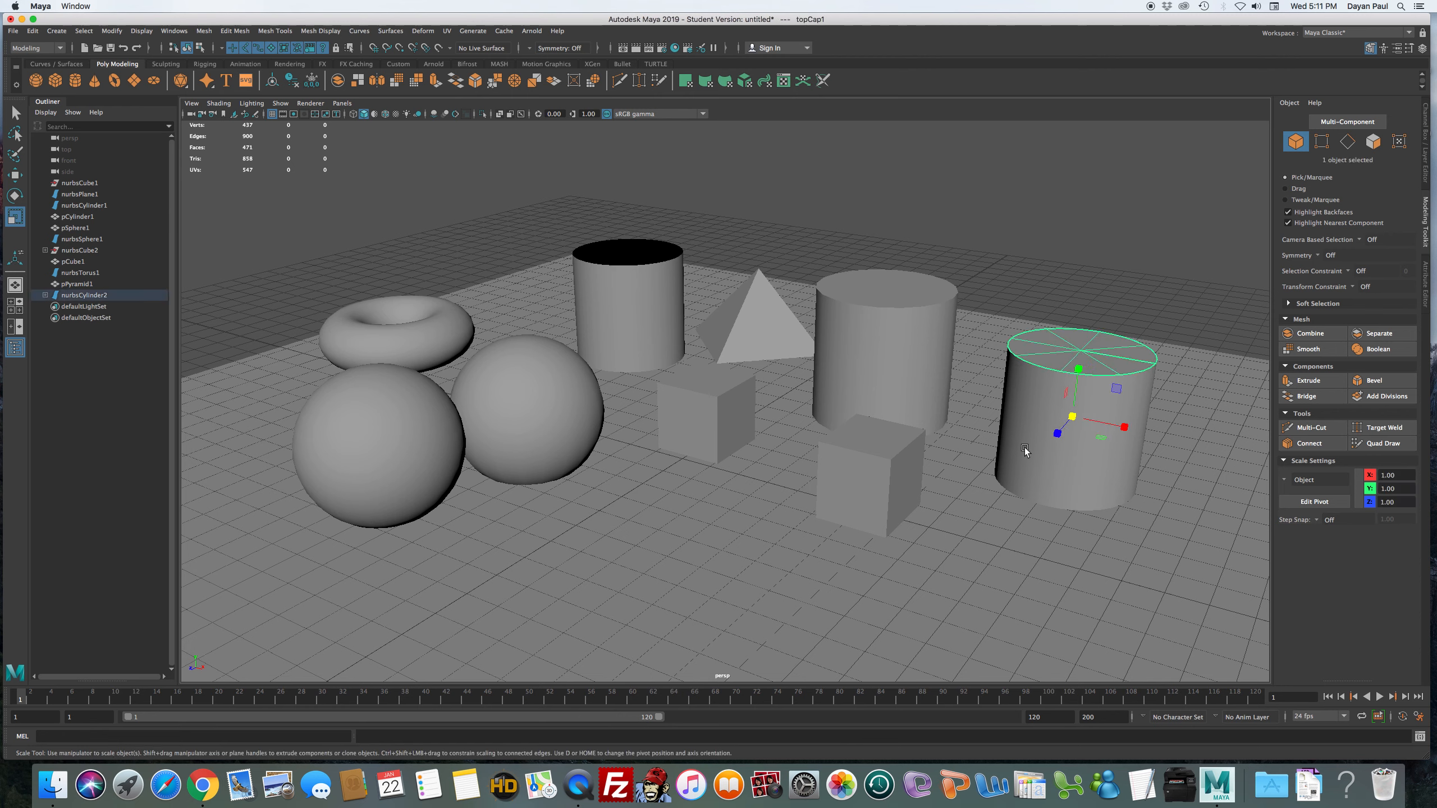
key("Up")
Select the capped NURBS cylinder and the polygon cylinder in object mode to compare how each is picked as a whole.
left_click(1105, 253)
left_click(1060, 467)
left_click(955, 229)
left_click(908, 287)
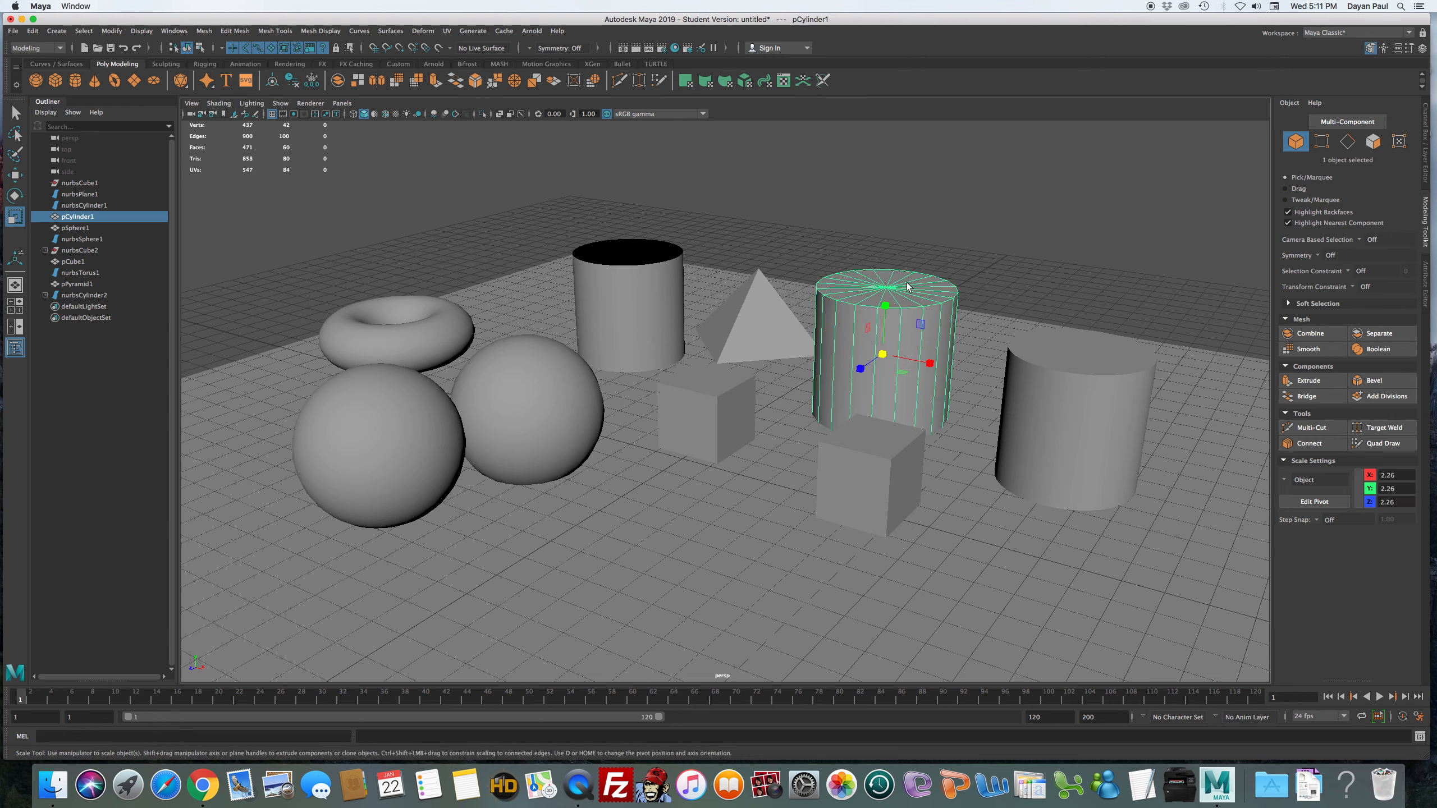
left_click(1123, 276)
left_click(1080, 449)
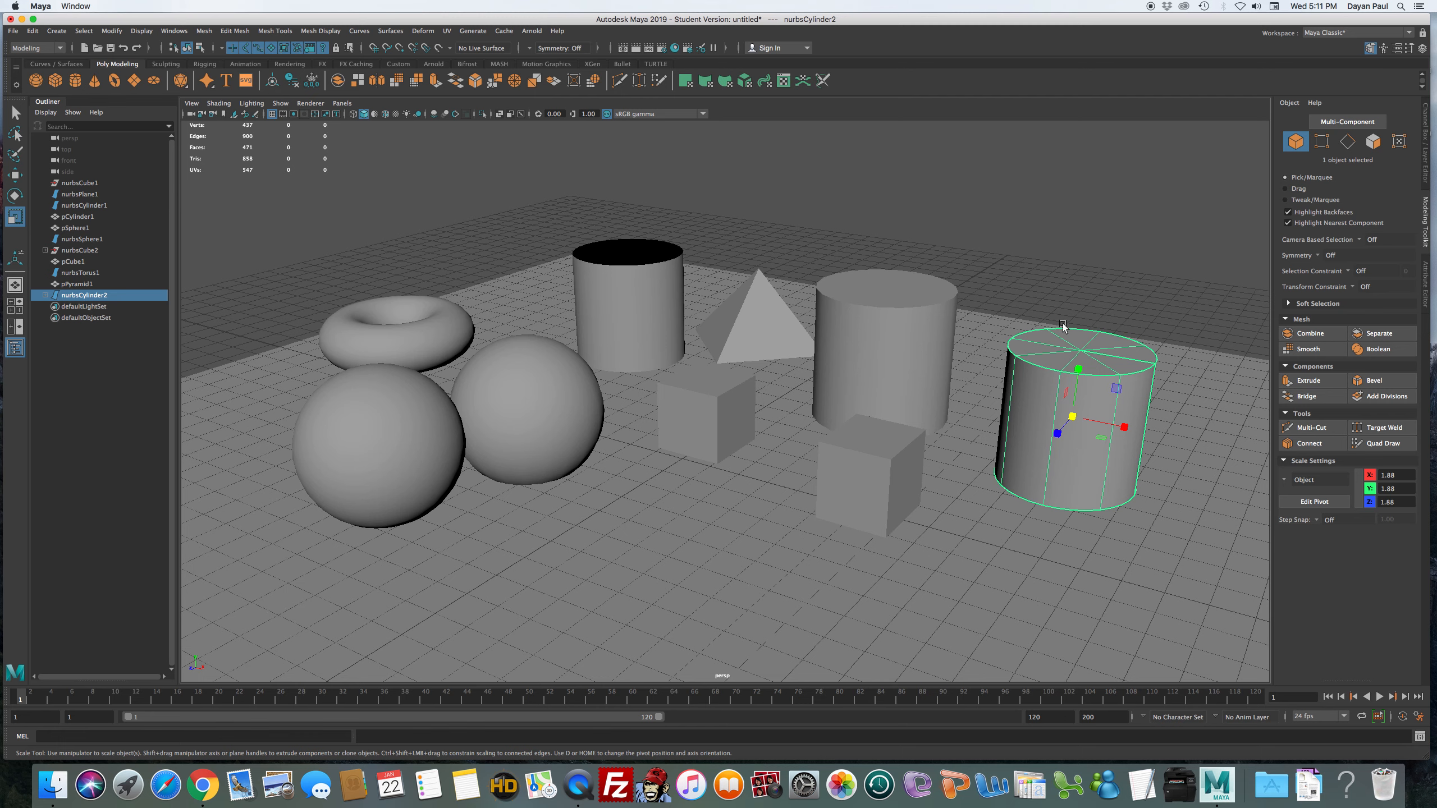
Detach the NURBS cylinder's top cap by moving it along X to about 13.30.
left_click(1172, 283)
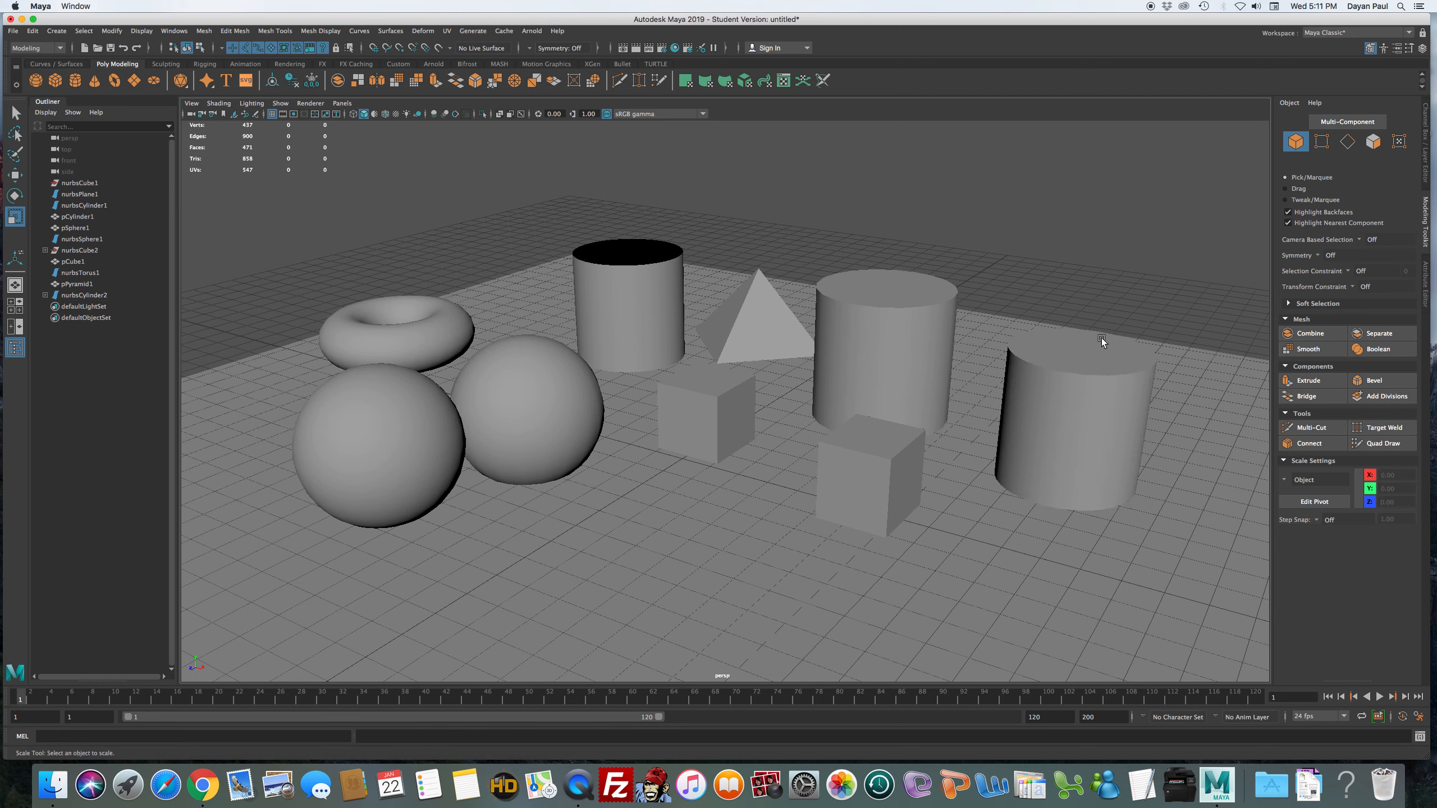
left_click(1106, 353)
key("w")
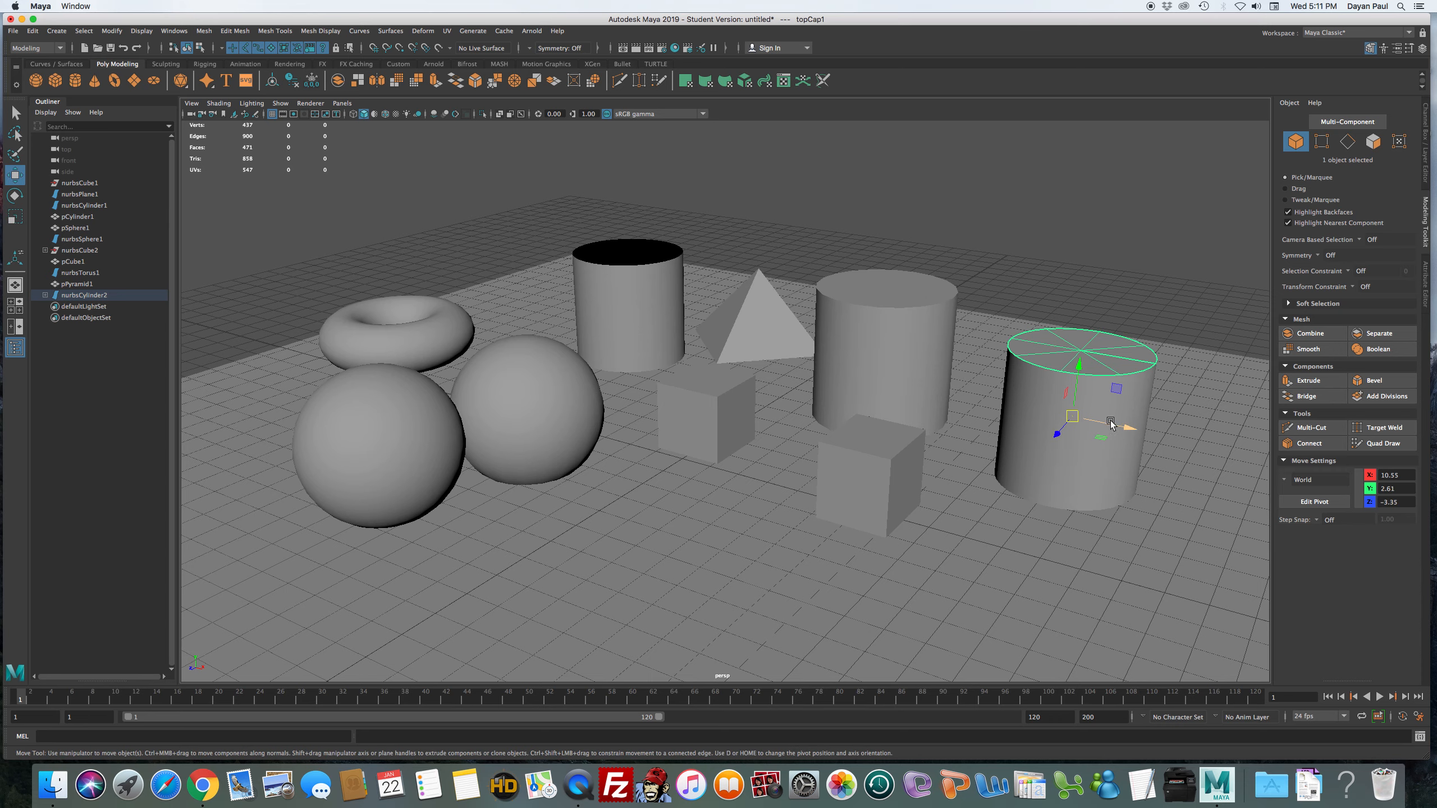
left_click_drag(1110, 425, 1235, 443)
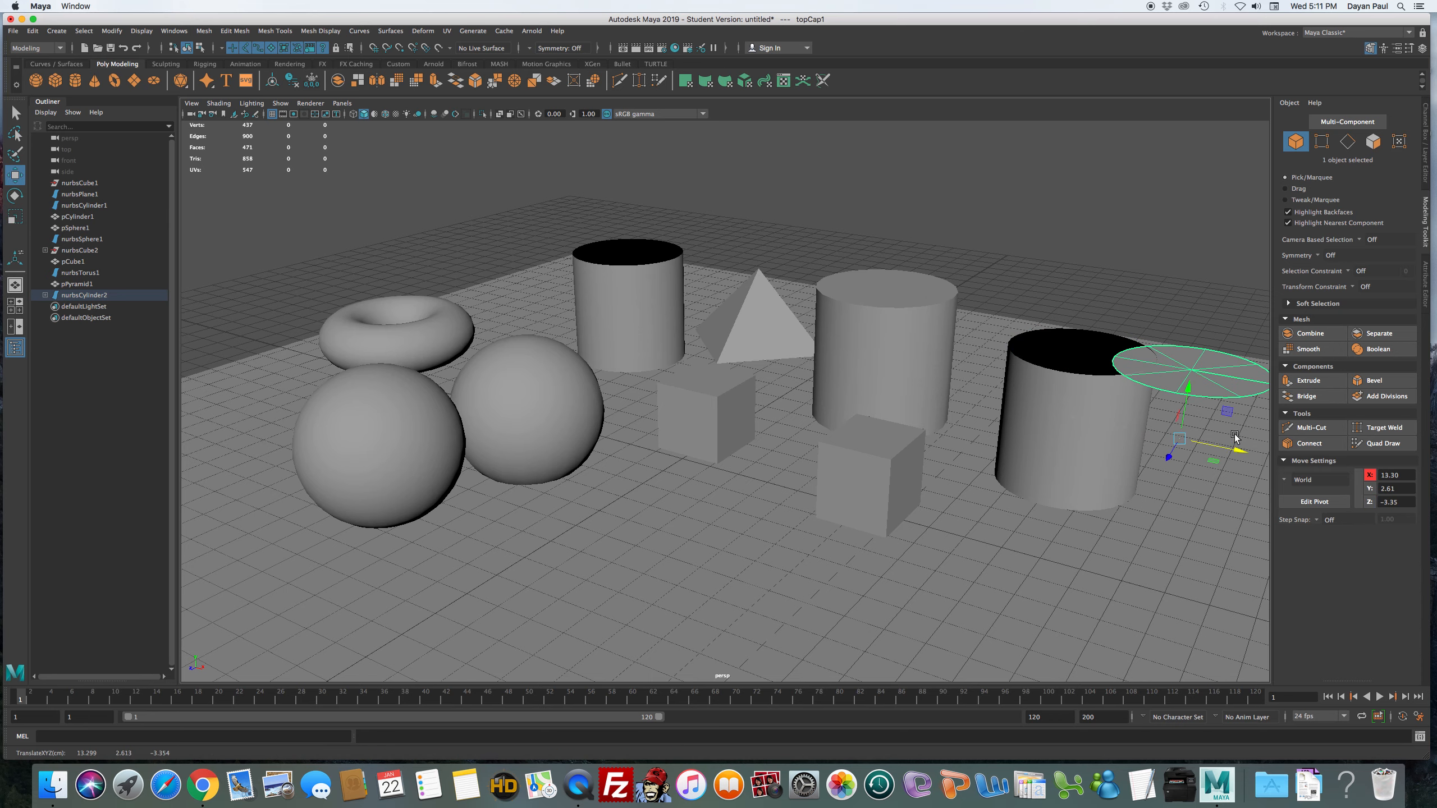
Raise the capped NURBS cylinder well above the ground and slide its bottom cap along X to about 14.93.
left_click_drag(1052, 384, 1057, 294, "alt")
left_click(979, 532)
left_click_drag(1057, 441, 1100, 439, "alt")
left_click(1013, 452)
left_click_drag(1012, 452, 1012, 426, "alt")
left_click(1030, 315)
left_click_drag(1028, 227, 1207, 227)
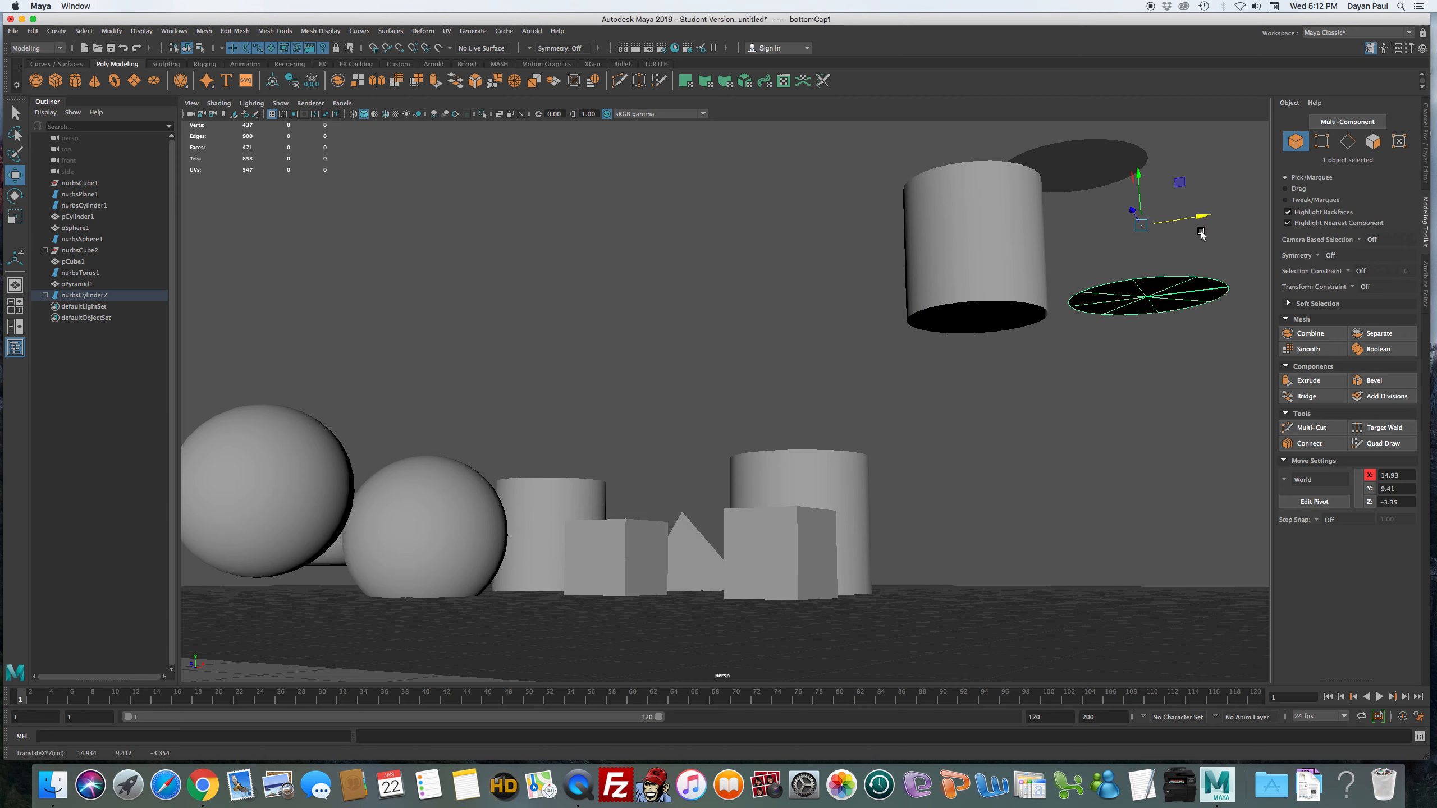
left_click(1024, 500)
Pull the NURBS cube apart by moving its side and top faces along X and its front face forward along Z.
left_click_drag(1024, 501, 756, 436, "alt")
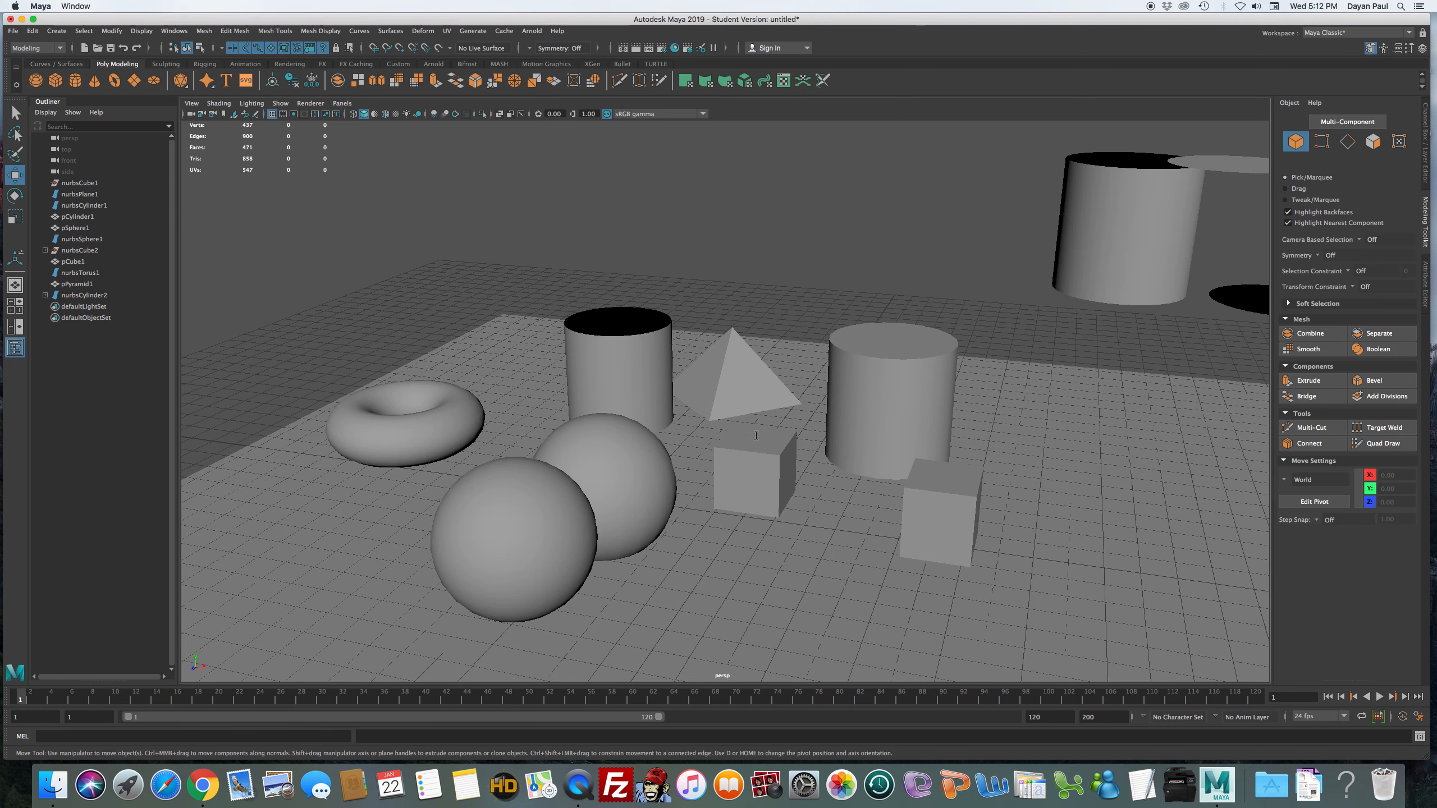
left_click(755, 436)
left_click_drag(813, 476, 930, 475)
left_click(741, 489)
left_click_drag(741, 490, 657, 609)
left_click(789, 469)
left_click_drag(820, 478, 874, 485)
Move the whole polygon cube to about X 7.77, Y 3.5 and scale its height down slightly.
left_click(913, 510)
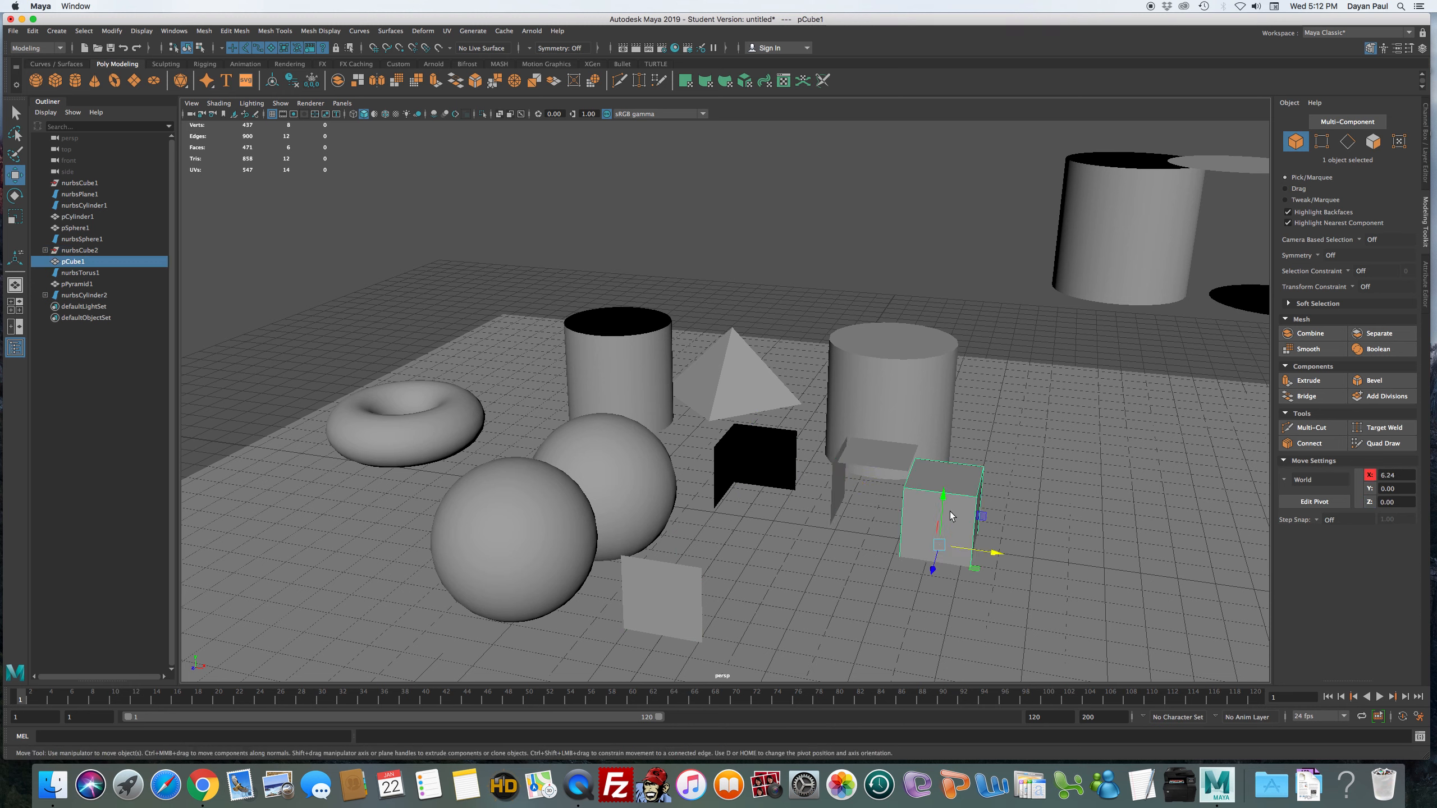
left_click_drag(992, 550, 1043, 558)
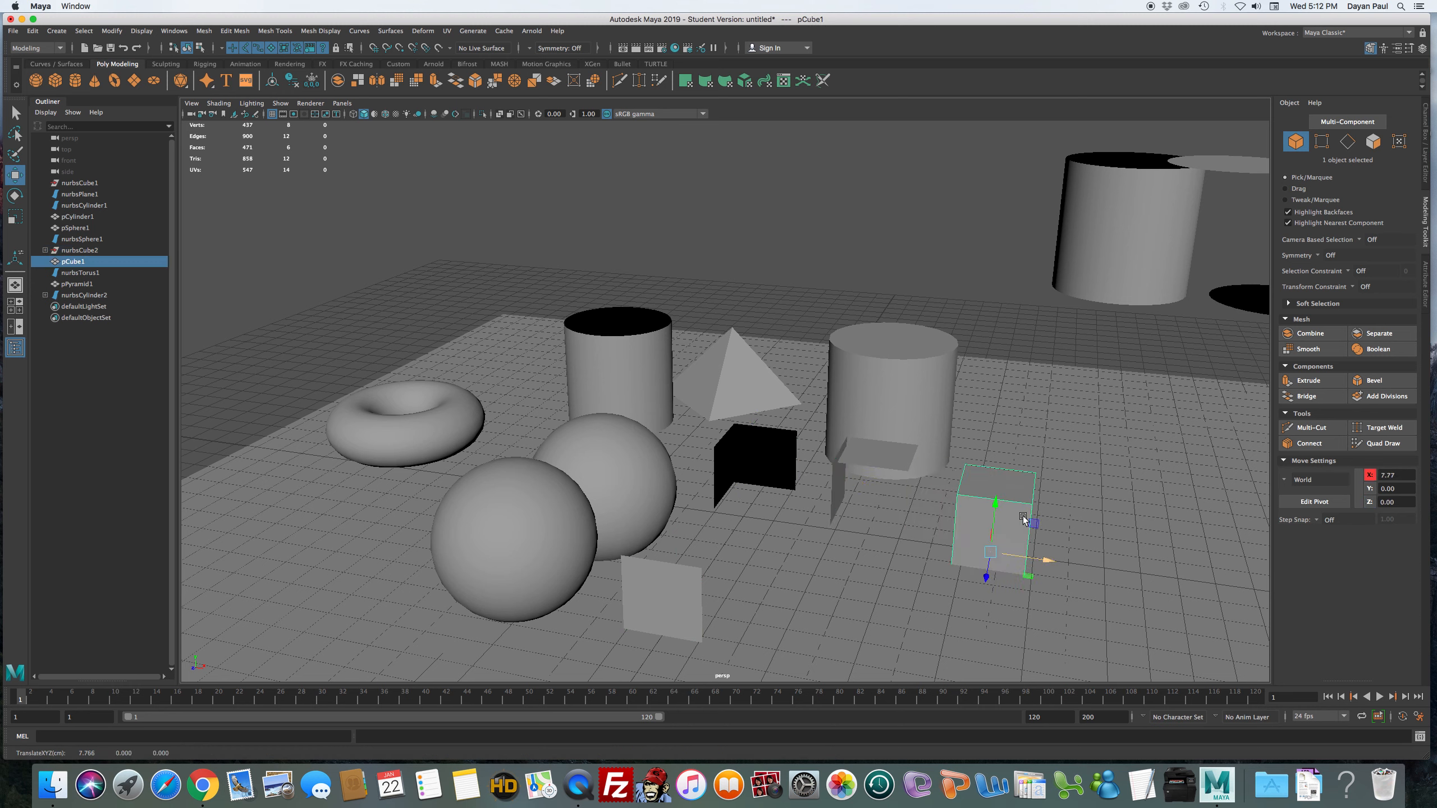
left_click_drag(993, 501, 986, 385)
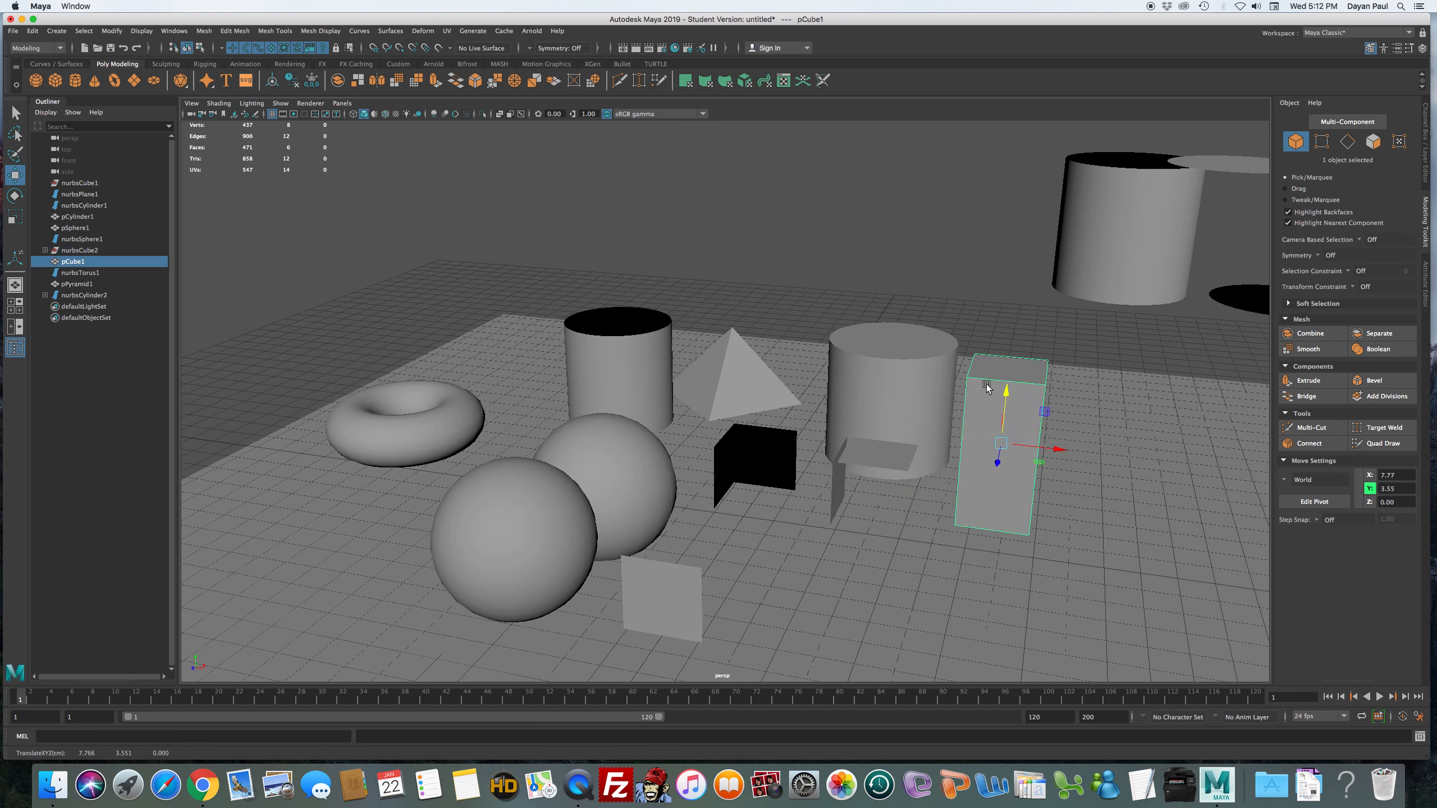
key("e")
key("r")
left_click_drag(1006, 390, 1011, 413)
left_click(849, 300)
right_click_drag(988, 405, 837, 430, "alt")
left_click_drag(1062, 432, 1015, 442, "alt")
right_click_drag(701, 494, 936, 506, "alt")
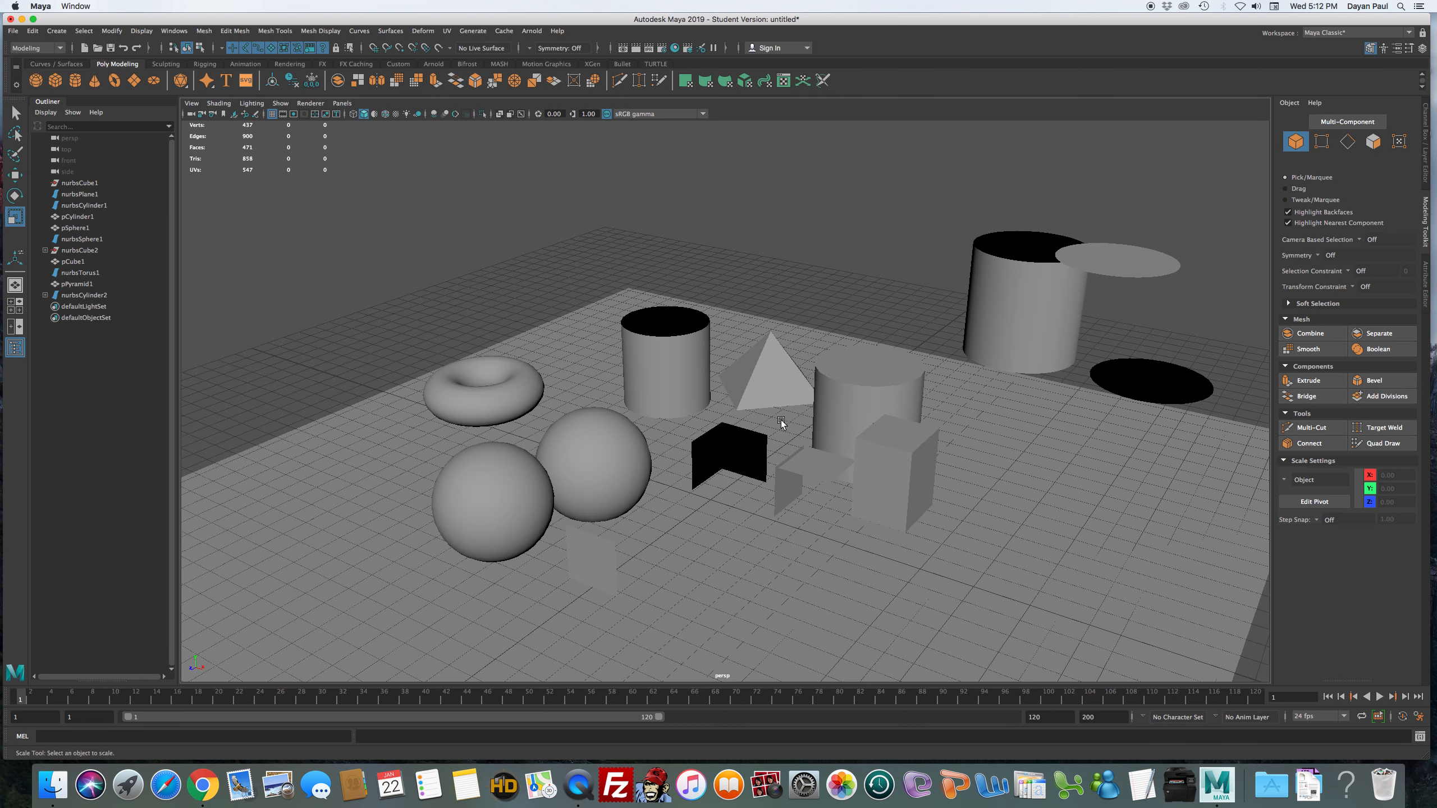
middle_click_drag(801, 474, 834, 411, "alt")
right_click_drag(947, 380, 1001, 399, "alt")
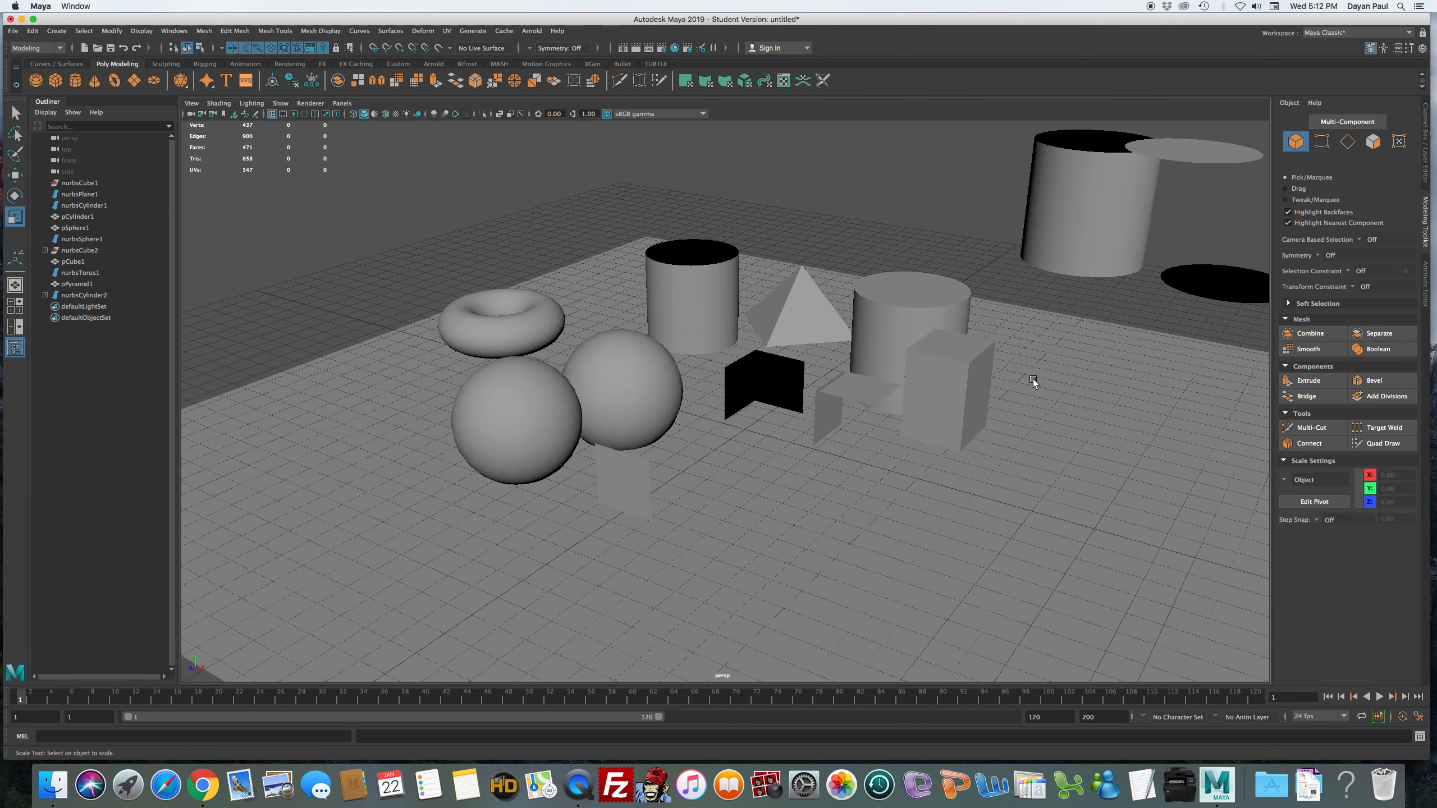
left_click_drag(1033, 380, 1045, 421, "alt")
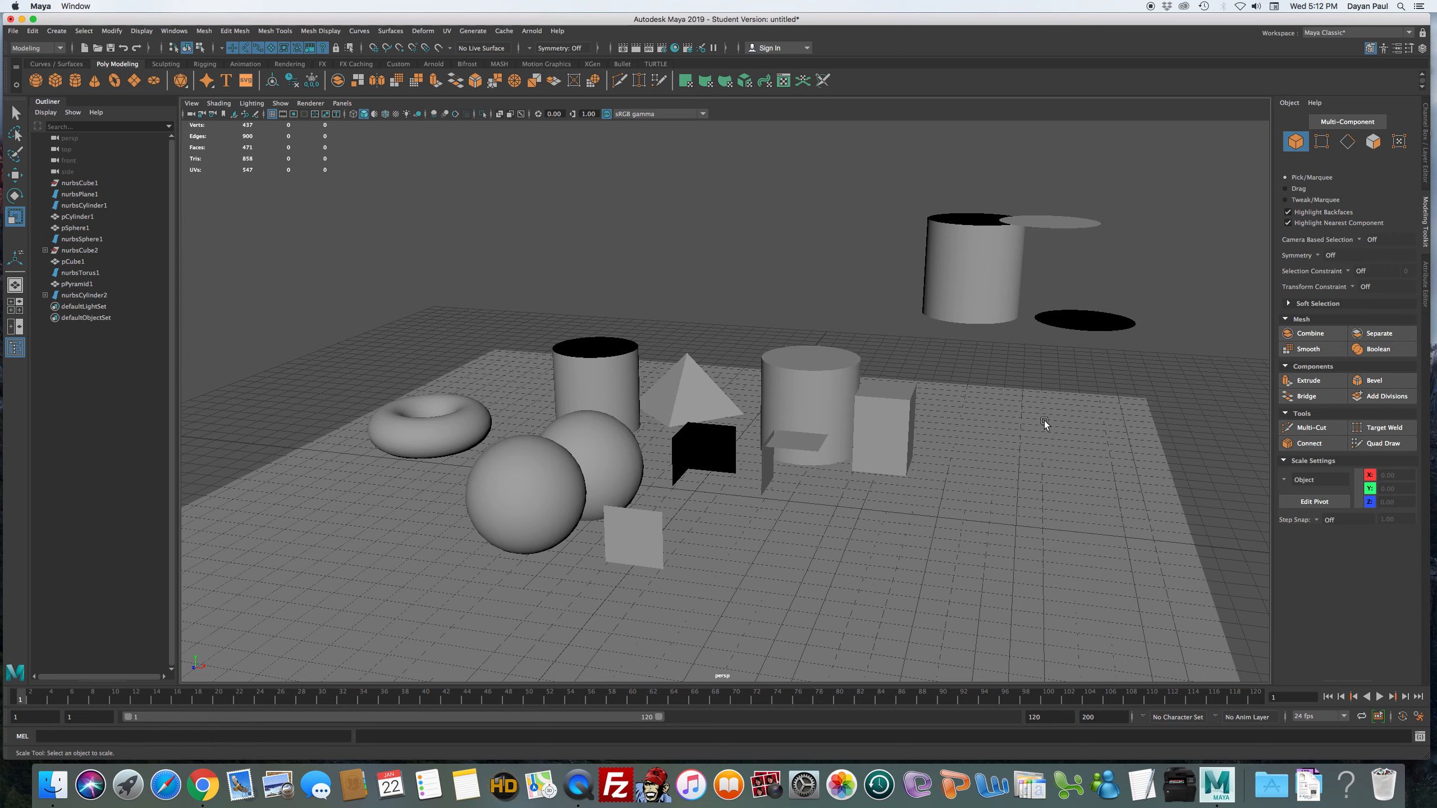